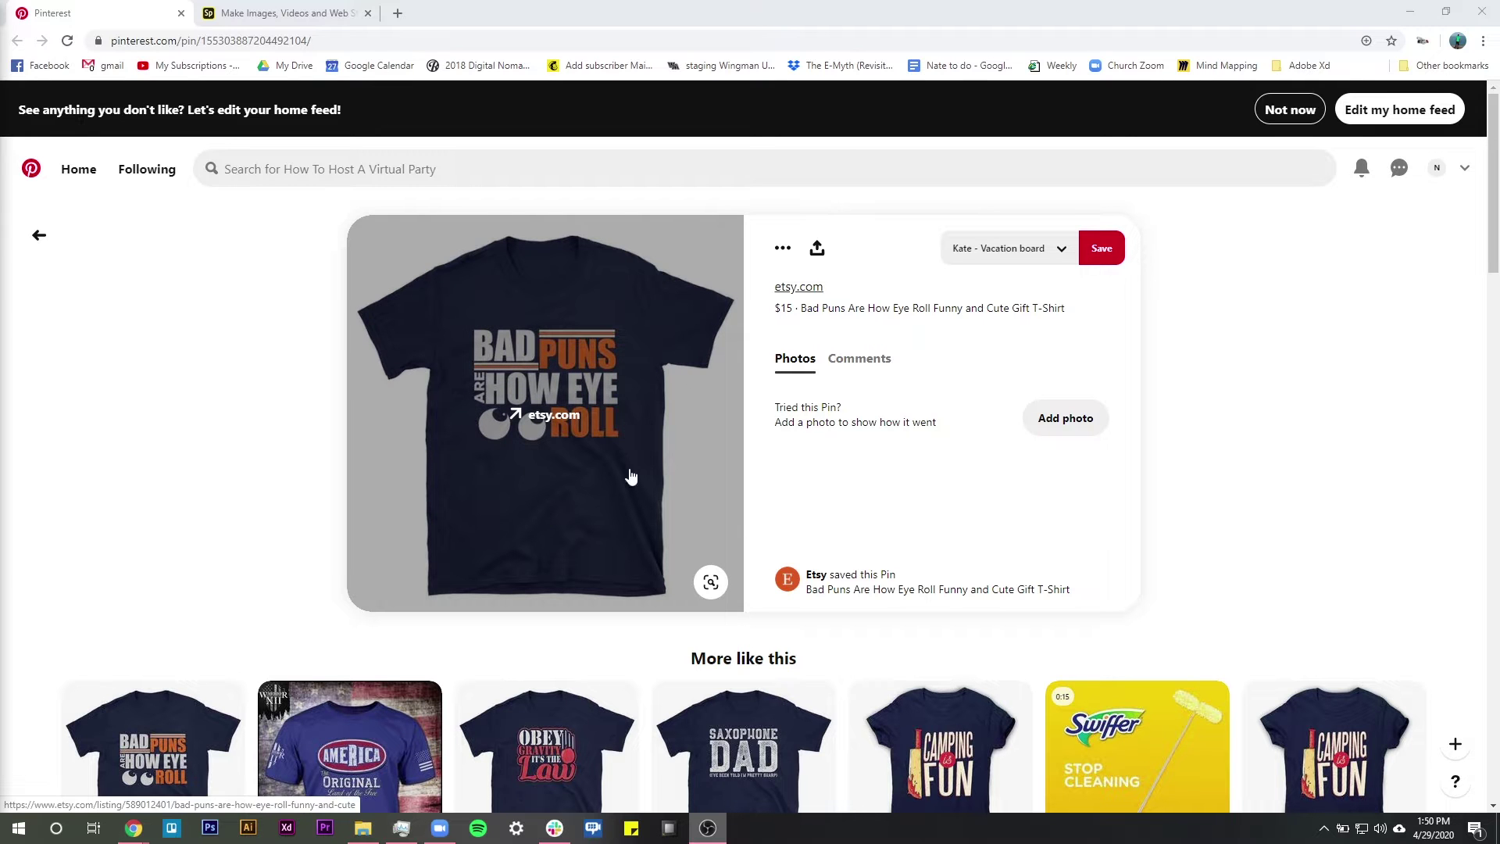
Study the Bad Puns Are How Eye Roll pin up close, reset the zoom, and return to the Spark design.
{"action": "scroll", "coordinate": [594, 430], "scroll_direction": "up", "scroll_amount": 5}
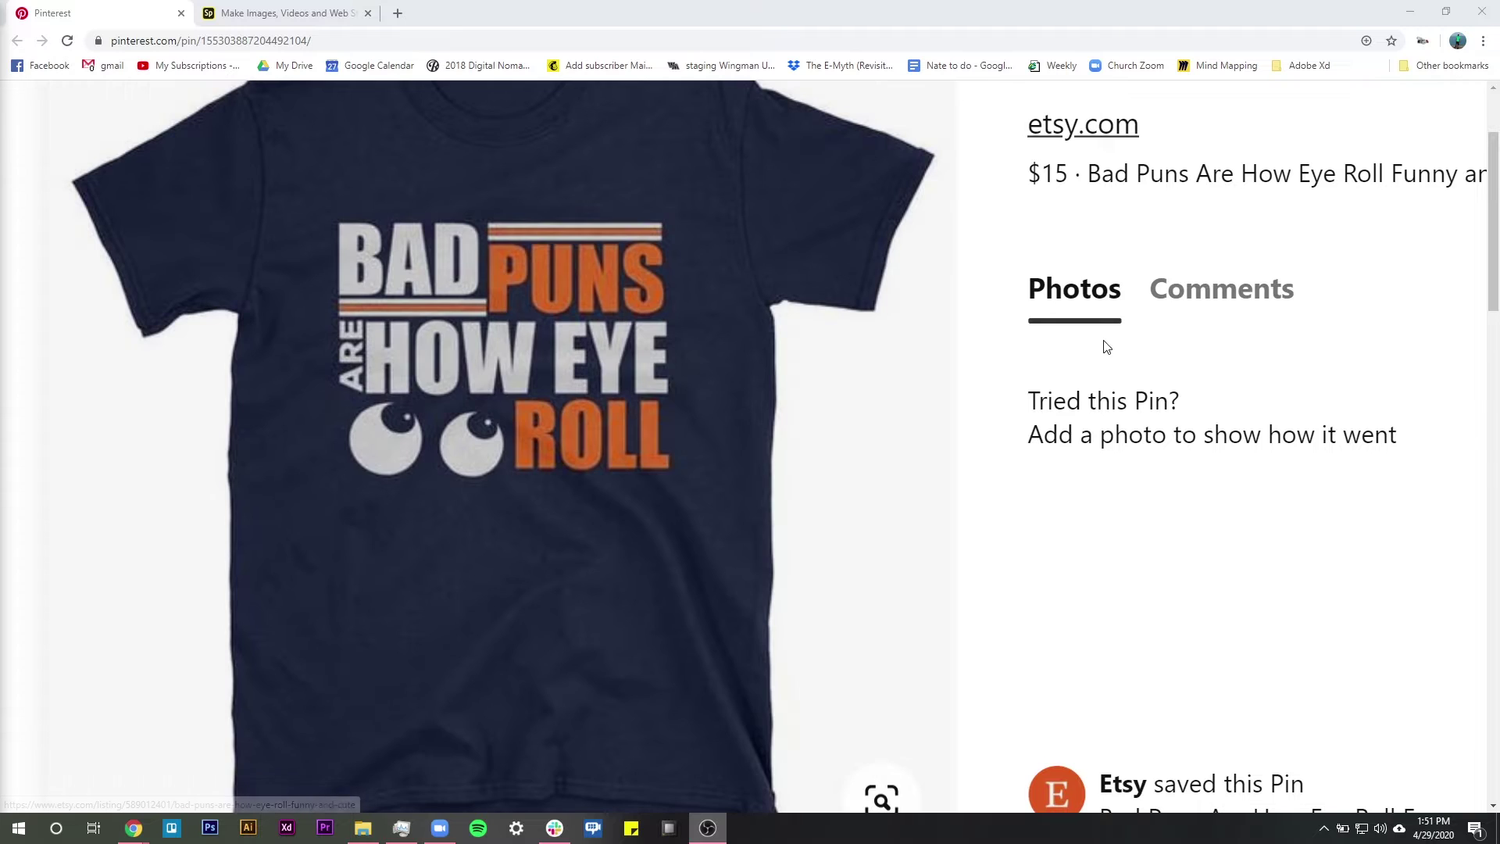
{"action": "key", "text": "ctrl+0"}
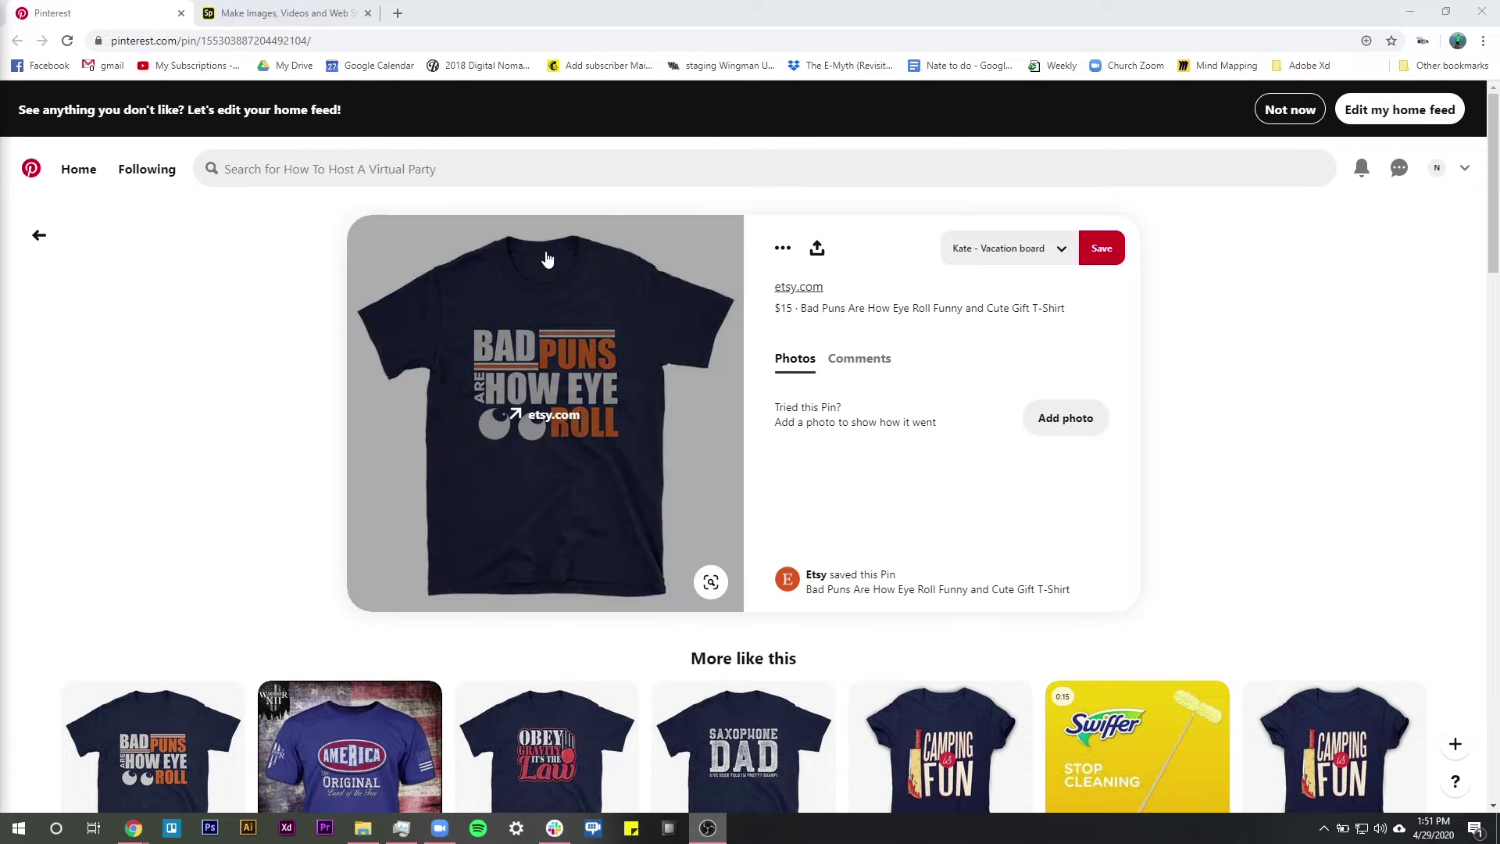
{"action": "key", "text": "ctrl+Tab"}
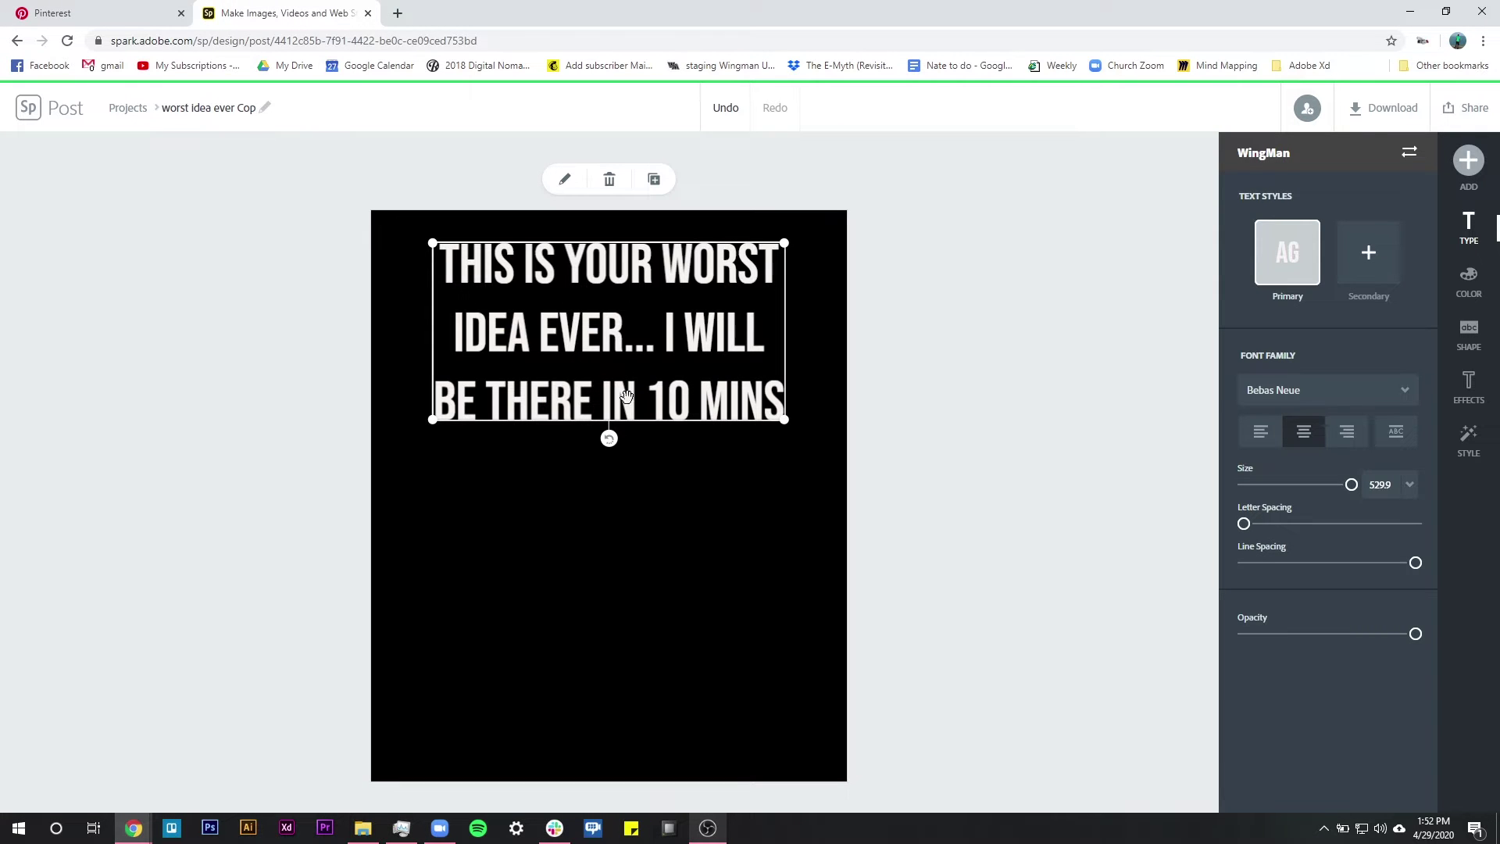
{"action": "left_click", "coordinate": [800, 363]}
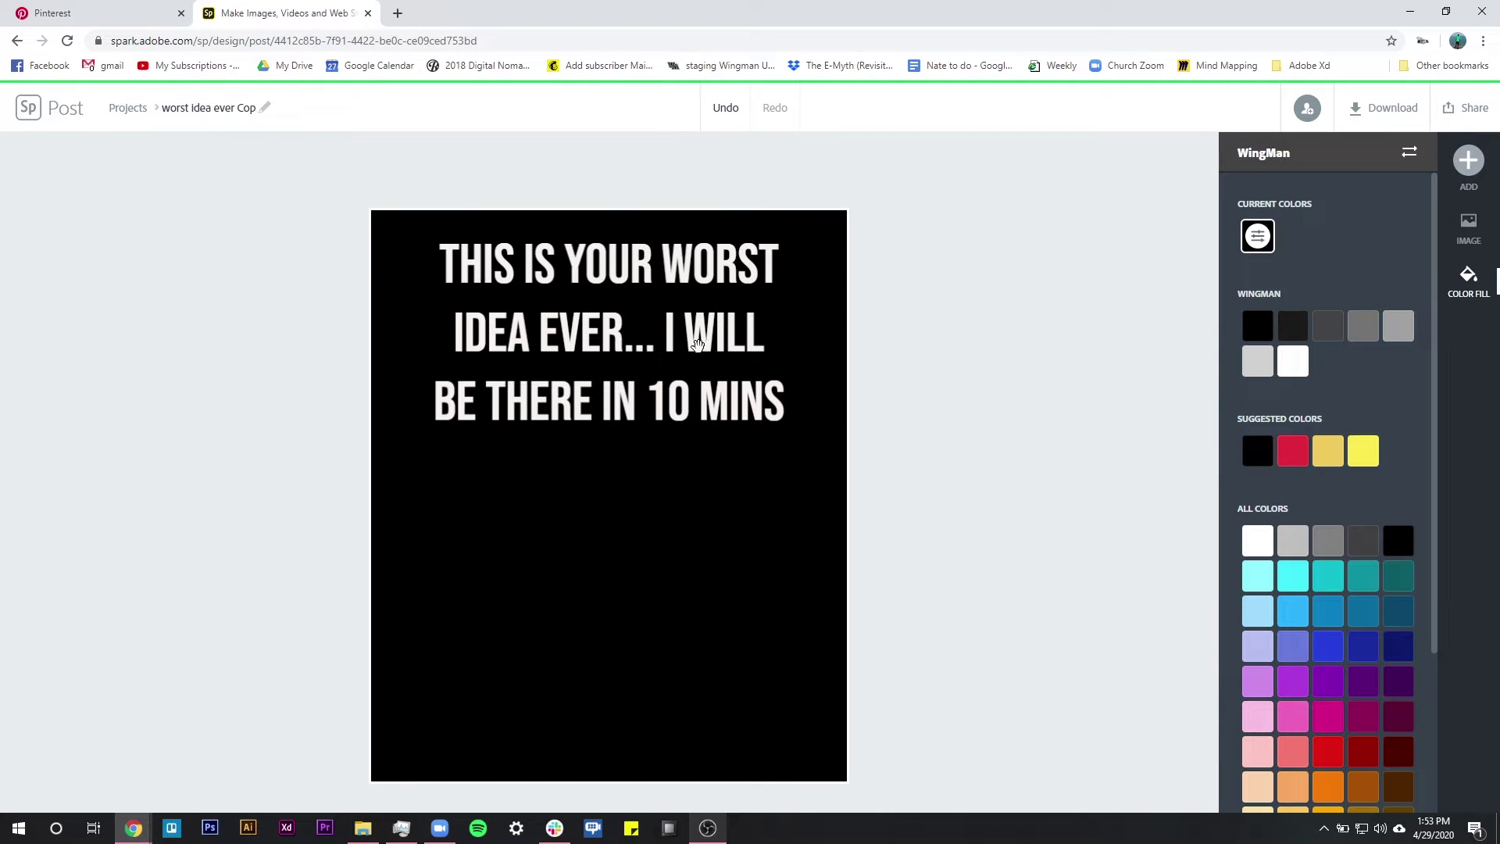
{"action": "left_click", "coordinate": [75, 13]}
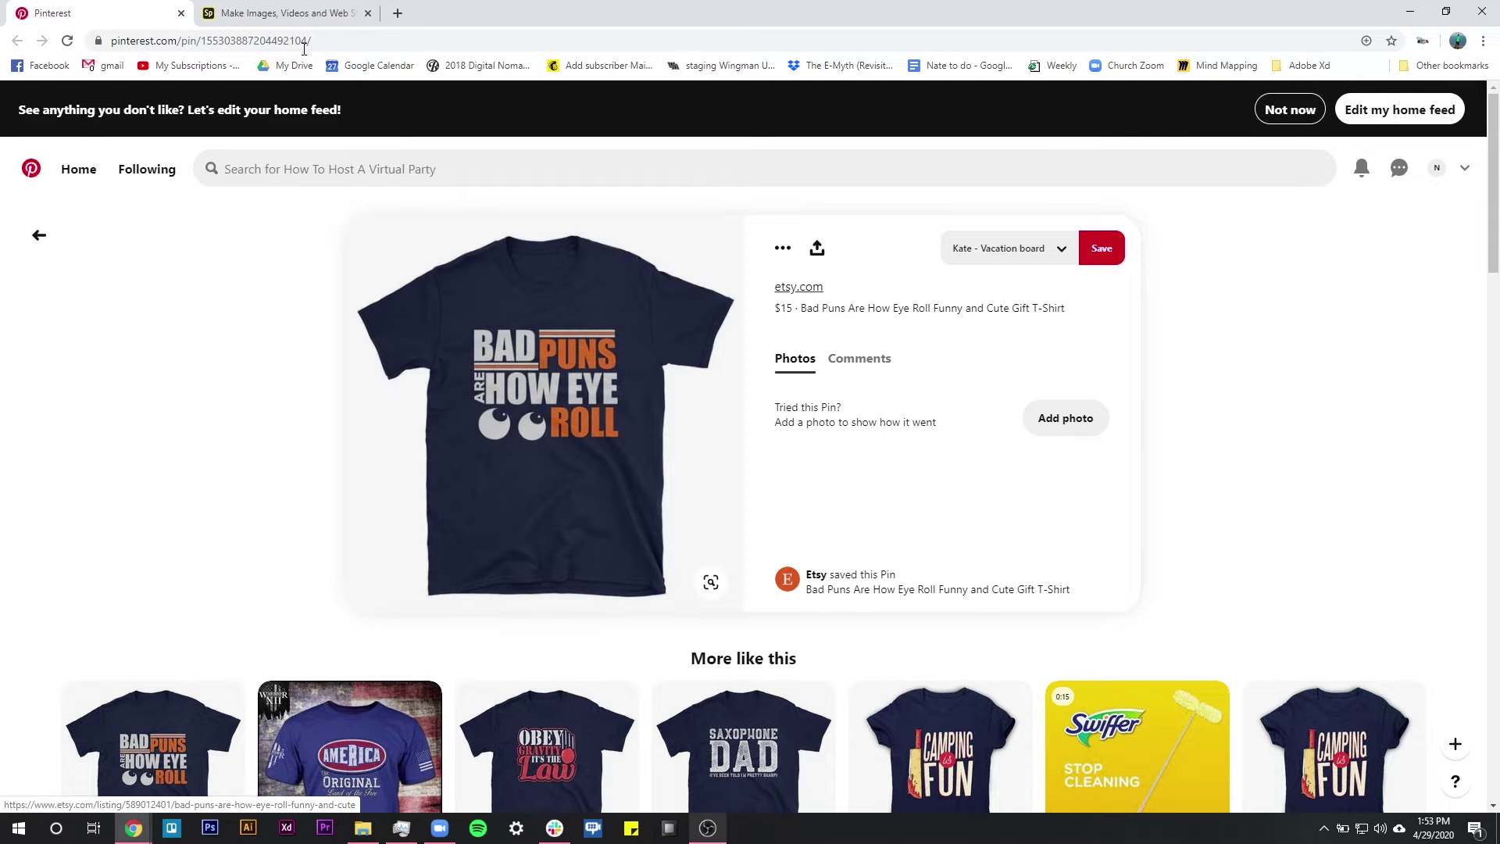
{"action": "left_click", "coordinate": [305, 15]}
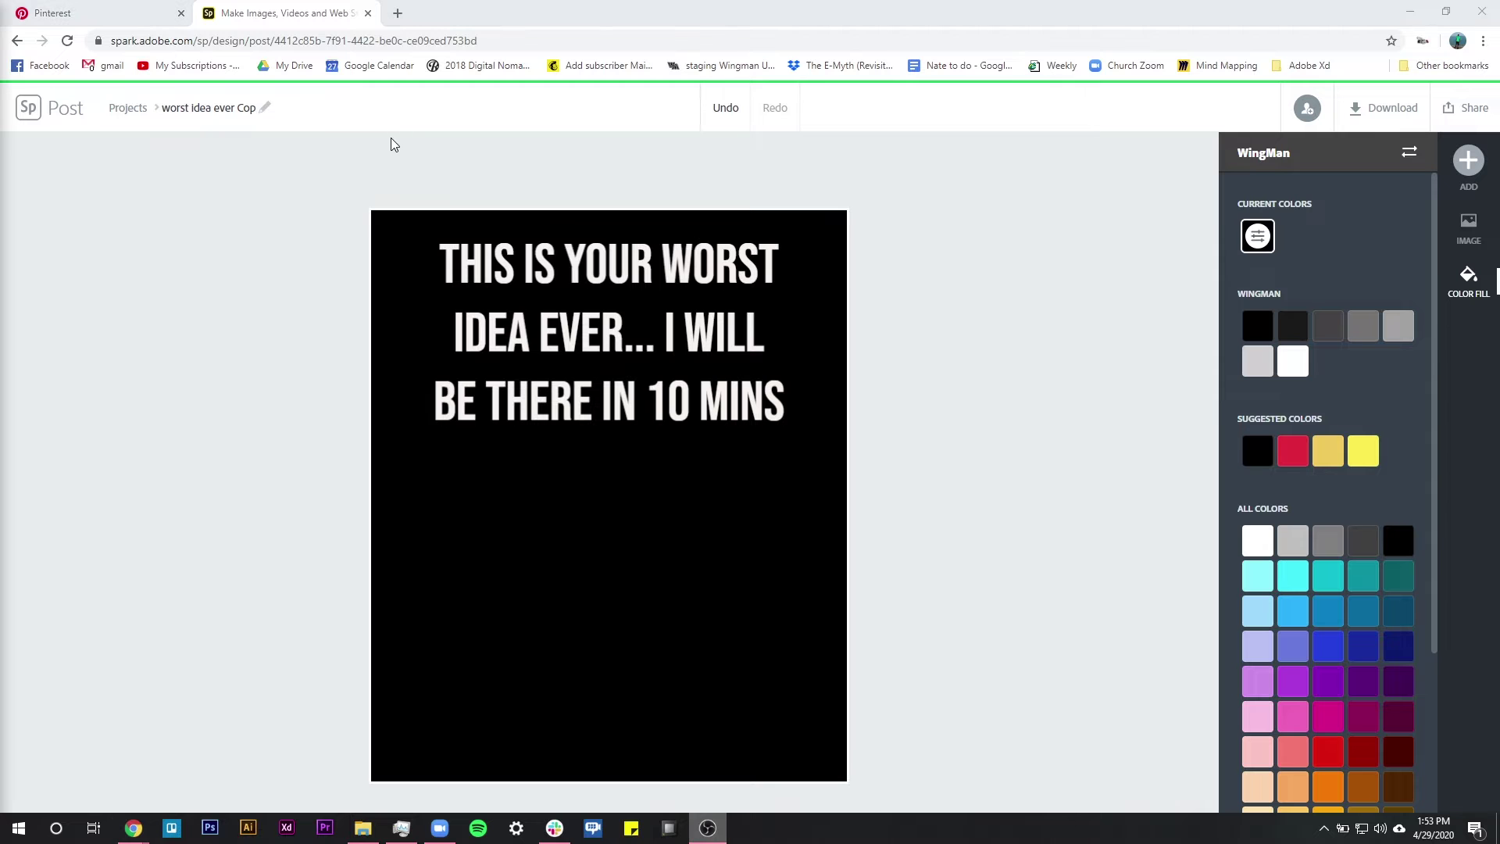
Snap the Spark design to the right beside a narrow Pinterest window scrolled to the reference shirt.
{"action": "left_click_drag", "start_coordinate": [305, 16], "coordinate": [1497, 176]}
{"action": "left_click", "coordinate": [375, 258]}
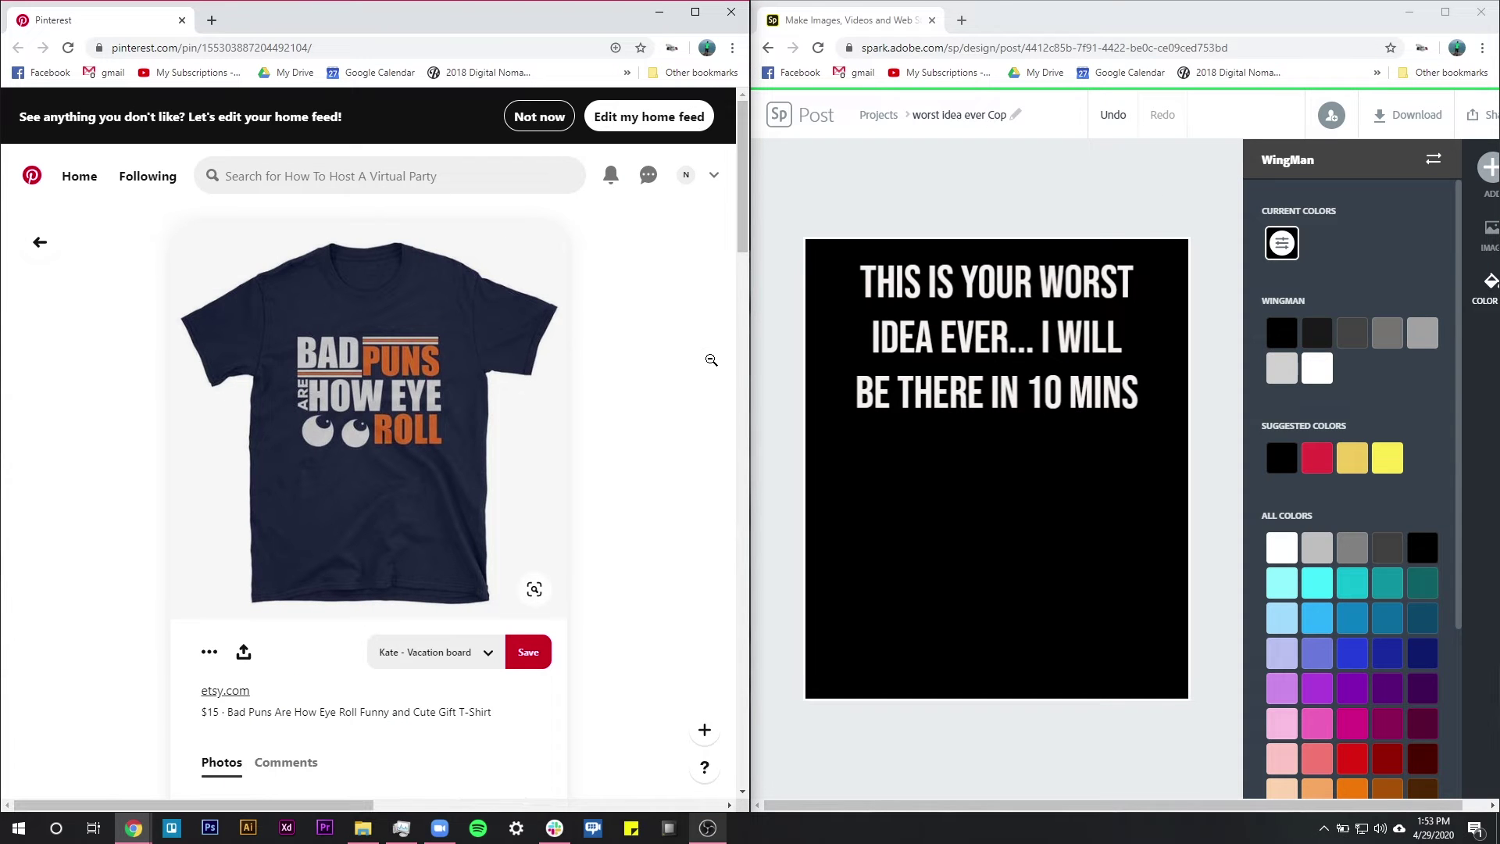
{"action": "left_click_drag", "start_coordinate": [748, 375], "coordinate": [378, 388]}
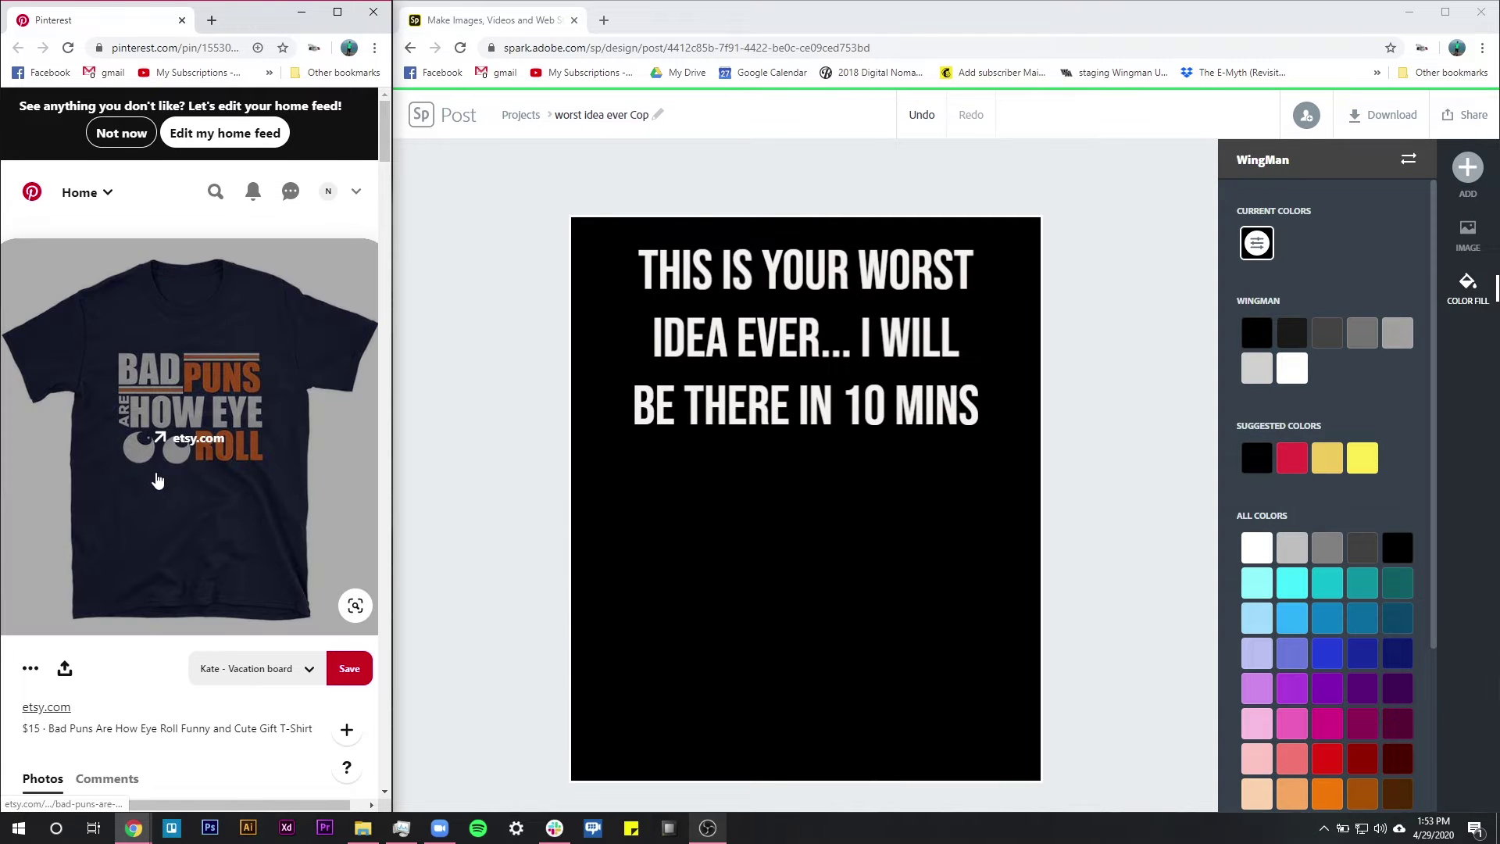
{"action": "scroll", "coordinate": [179, 469], "scroll_direction": "down", "scroll_amount": 3}
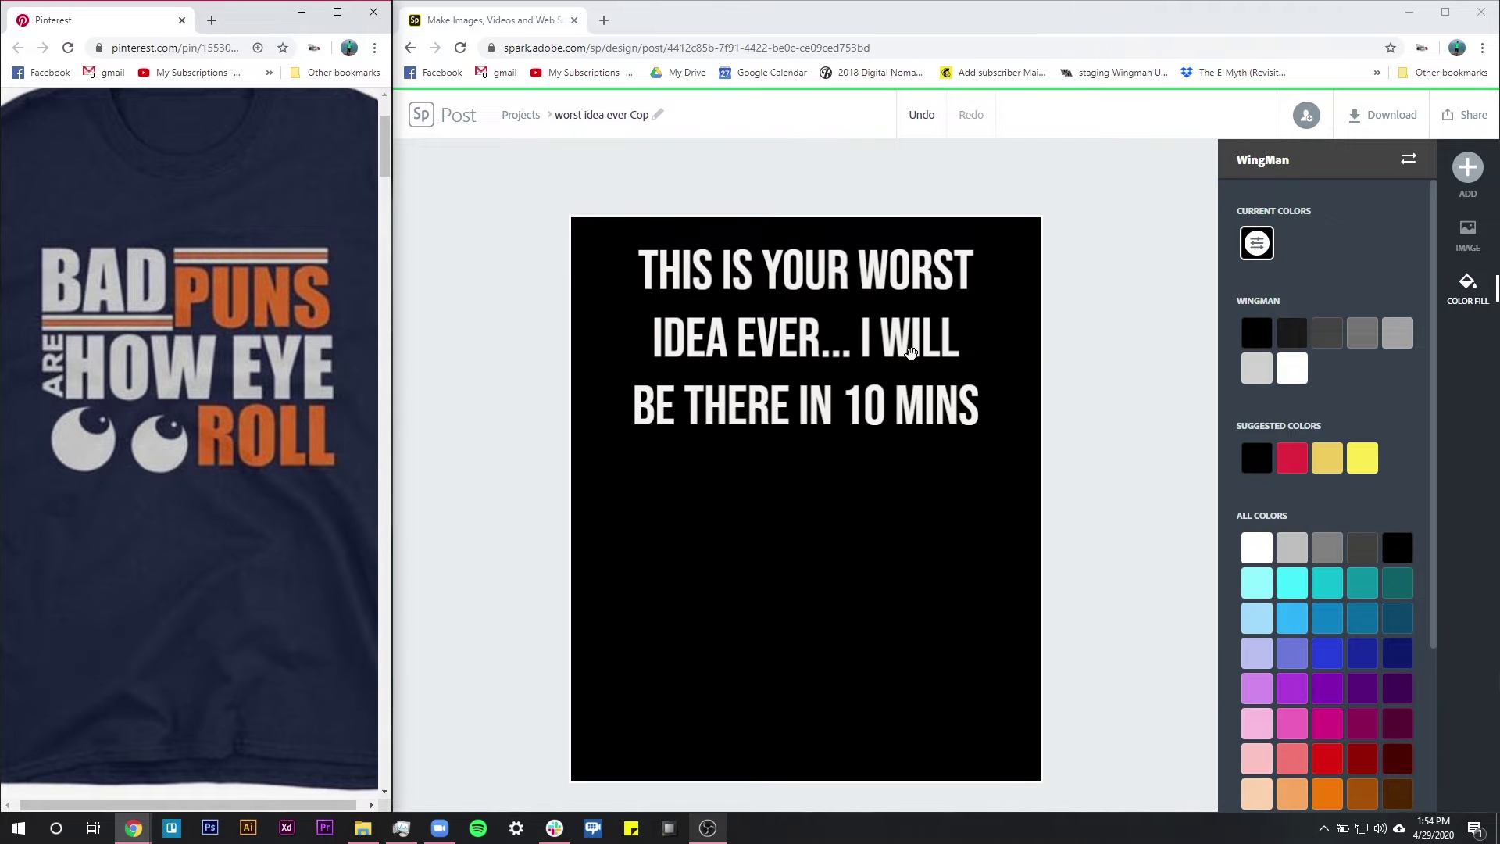
Duplicate the headline and move the copy below the original.
{"action": "double_click", "coordinate": [911, 353]}
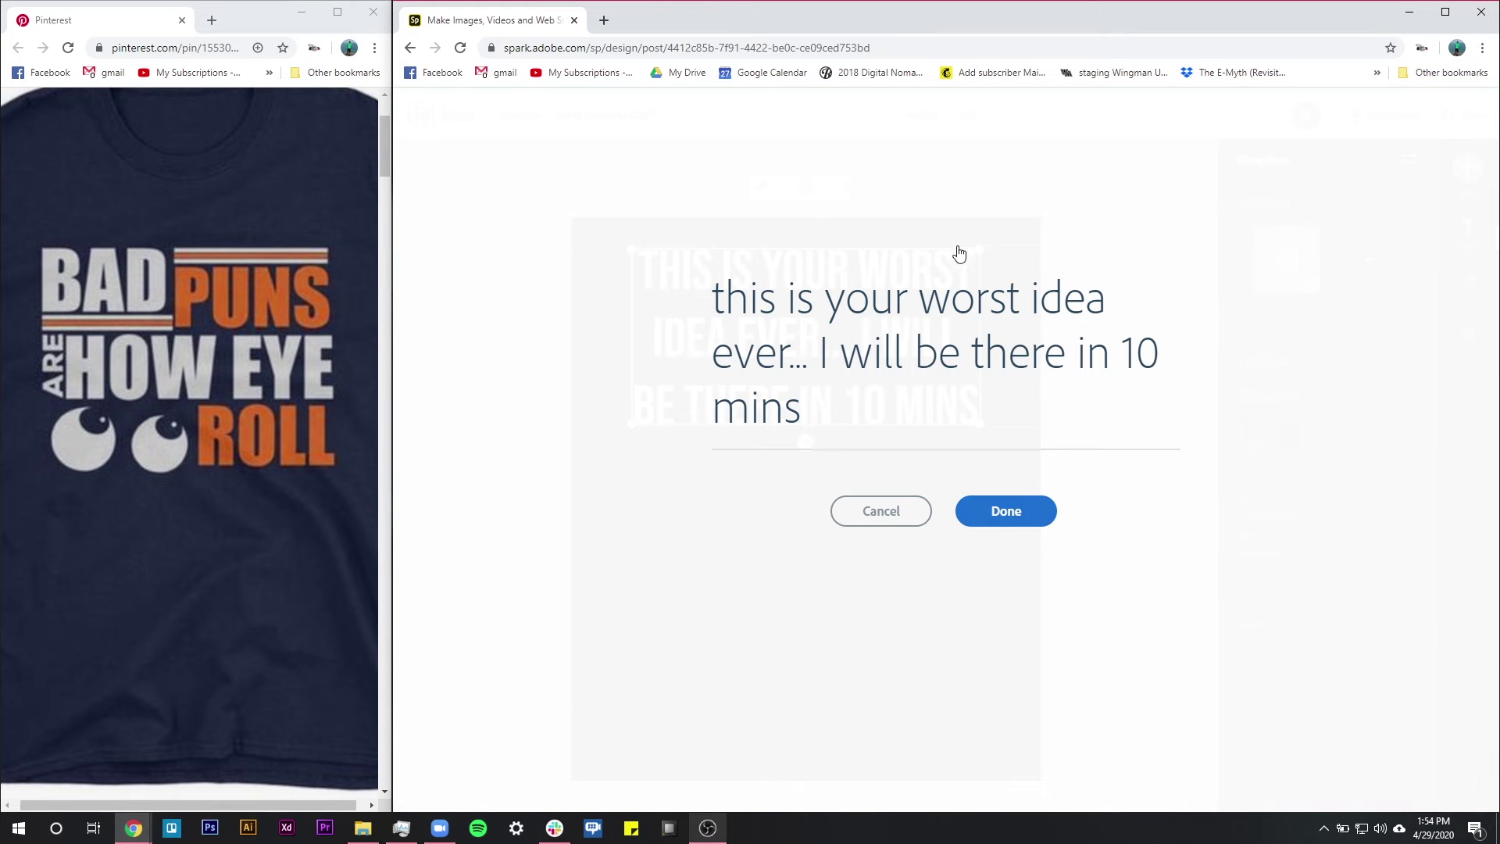
{"action": "left_click", "coordinate": [956, 523]}
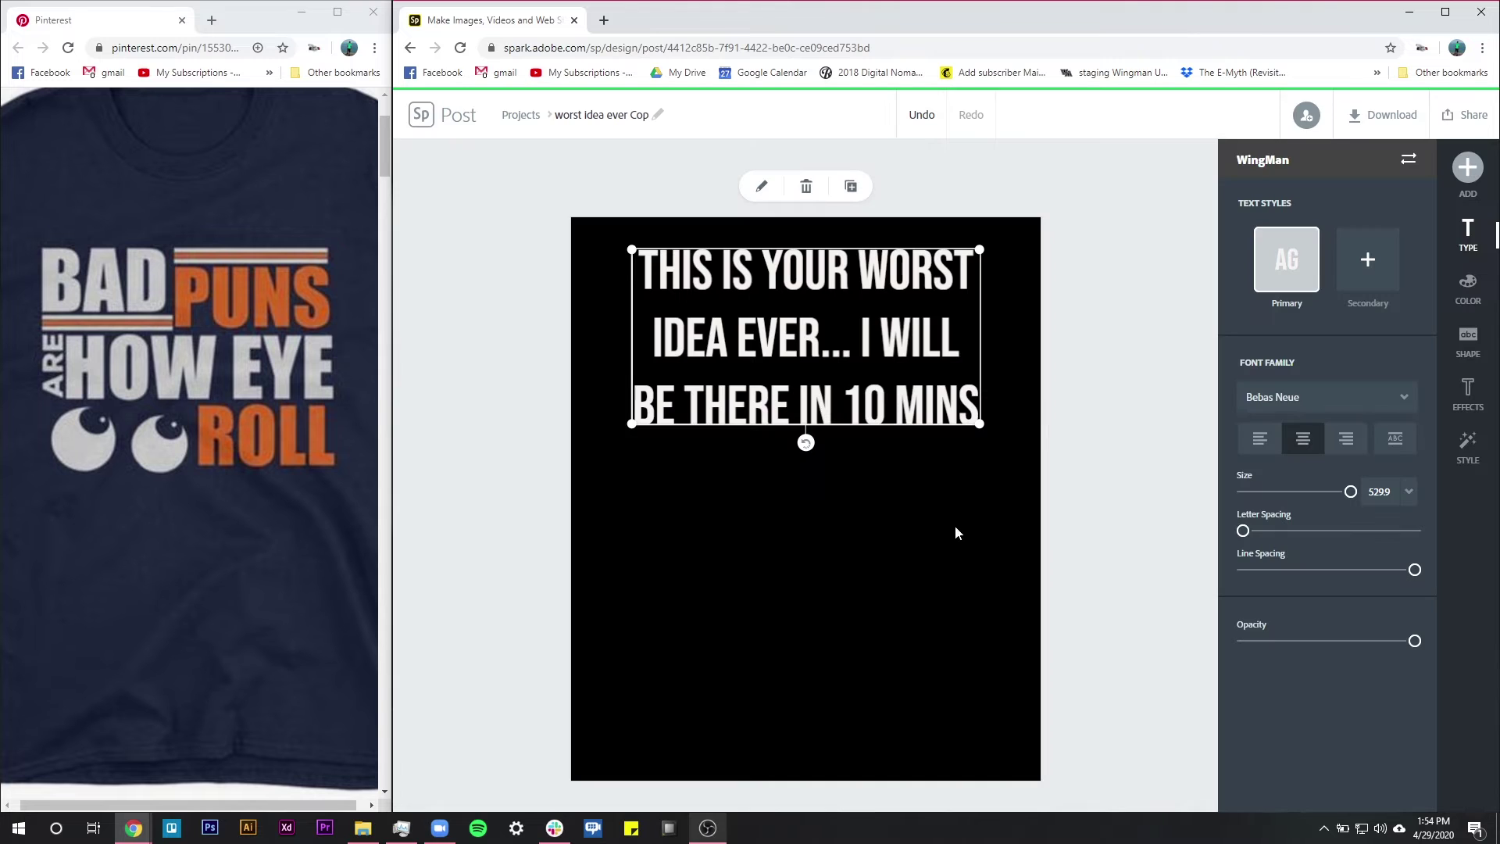
{"action": "left_click", "coordinate": [854, 195]}
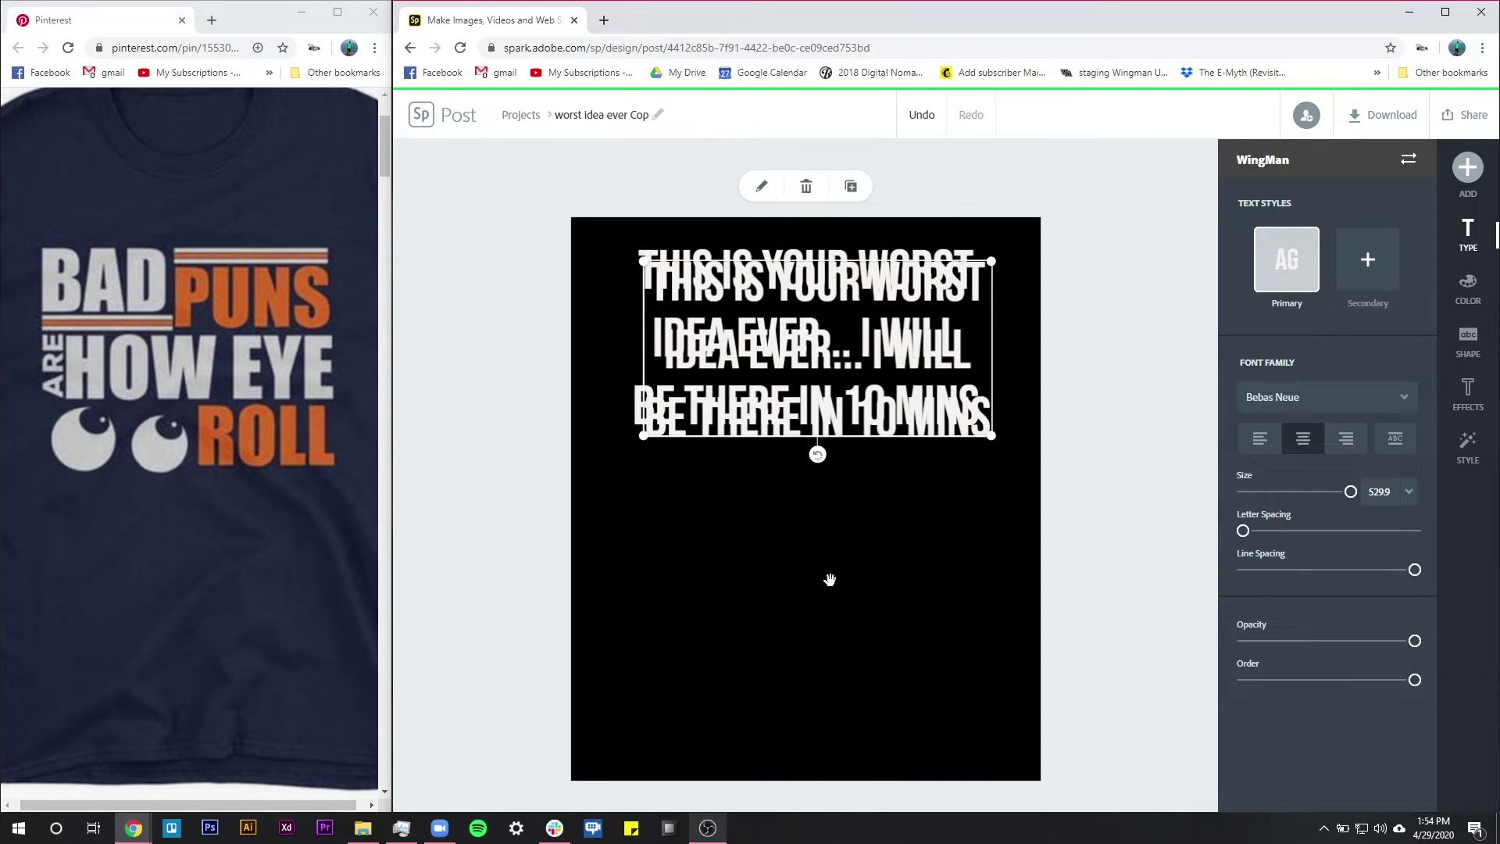
{"action": "left_click_drag", "start_coordinate": [829, 306], "coordinate": [839, 576]}
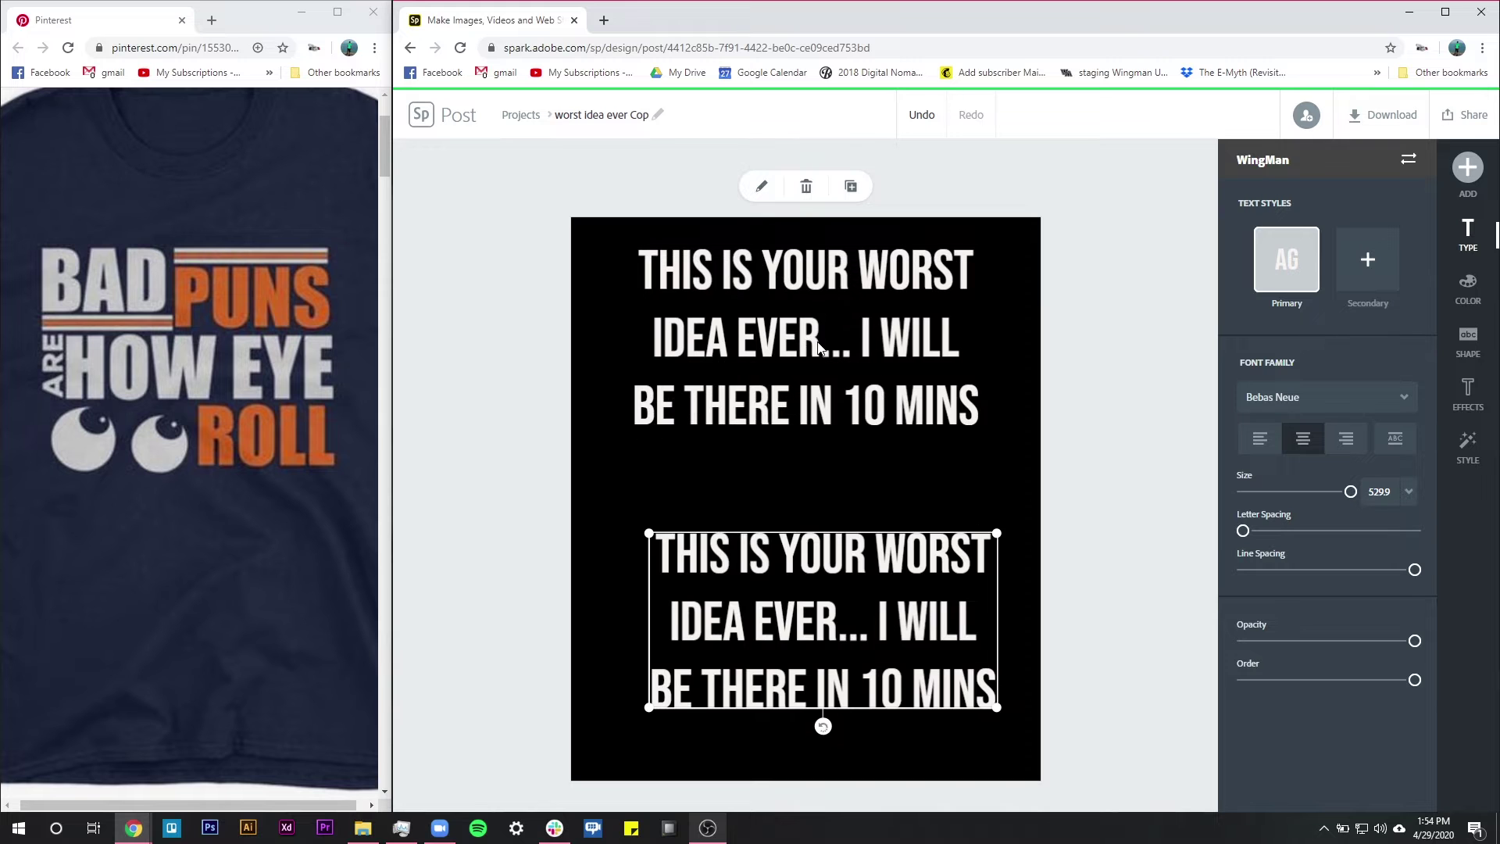
Shorten the top headline to 'THIS IS YOUR WORST IDEA EVER', removing the last clause and dots.
{"action": "left_click", "coordinate": [860, 424]}
{"action": "double_click", "coordinate": [833, 329]}
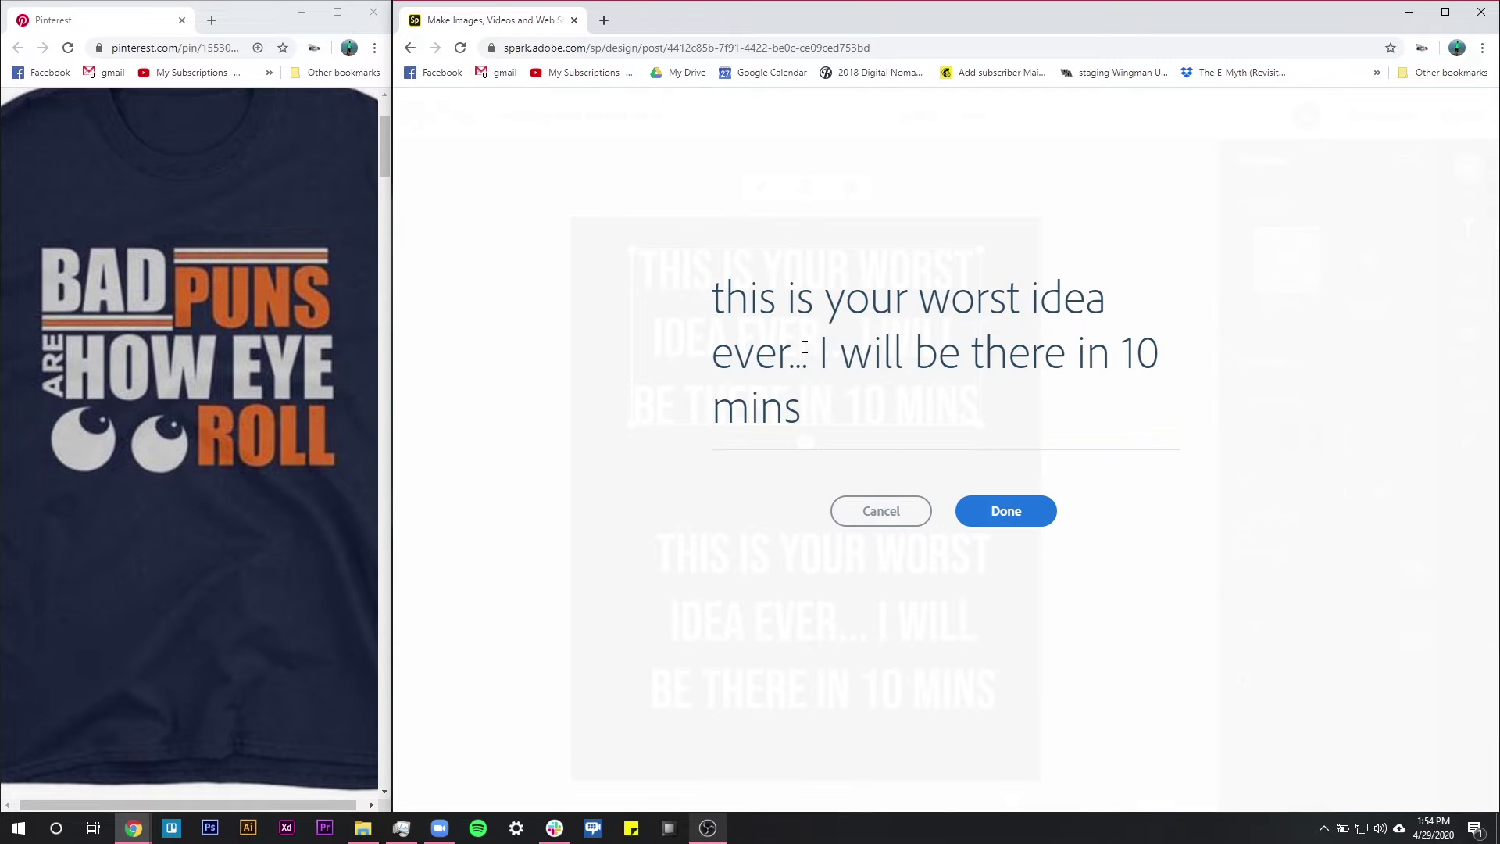
{"action": "left_click_drag", "start_coordinate": [817, 351], "coordinate": [845, 419]}
{"action": "key", "text": "BackSpace"}
{"action": "key", "text": "BackSpace"}
{"action": "key", "text": "BackSpace"}
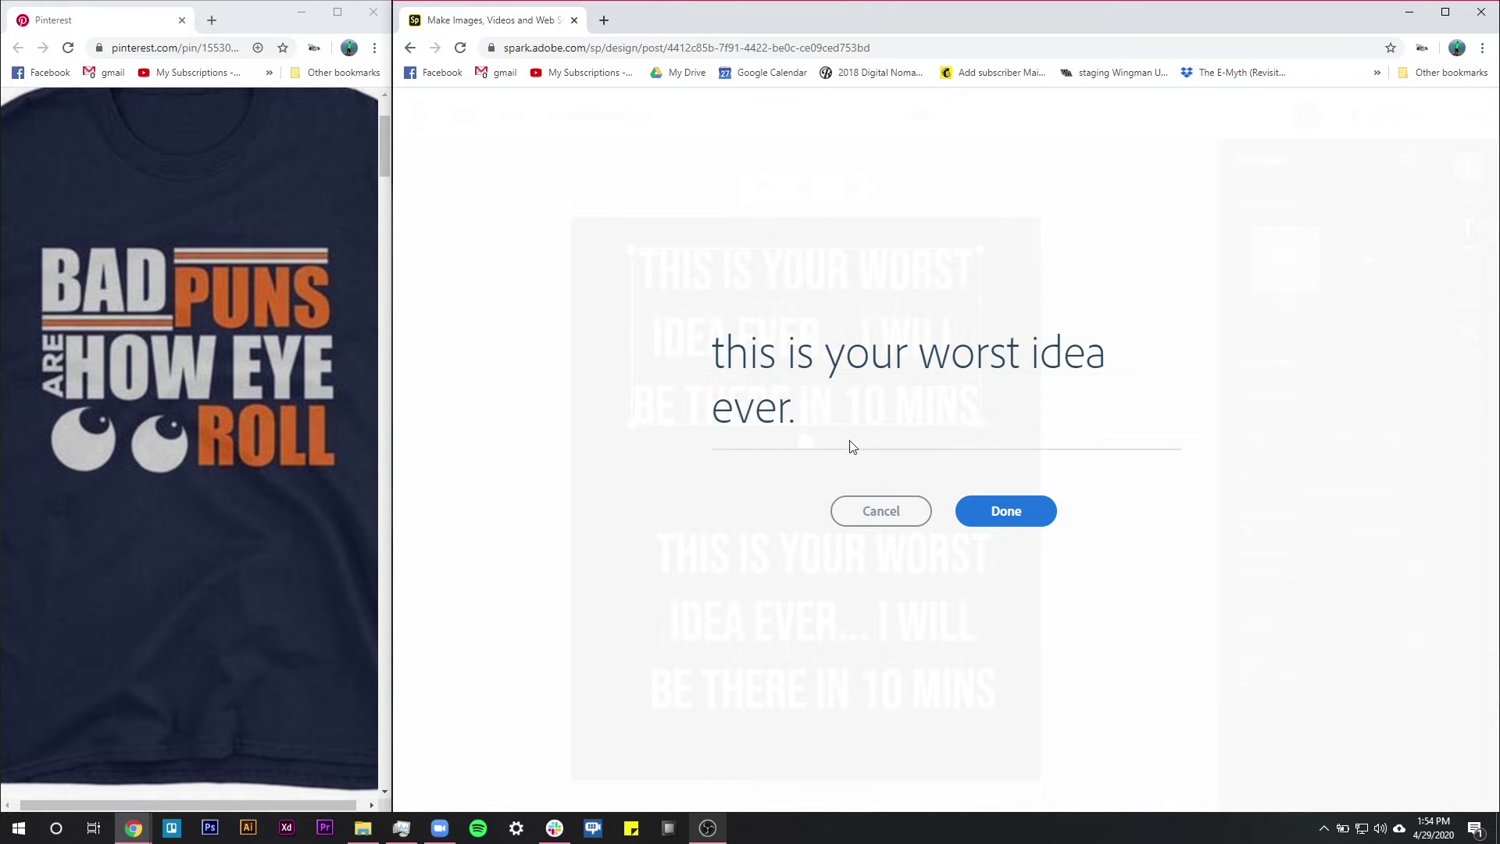
{"action": "key", "text": "BackSpace"}
{"action": "left_click", "coordinate": [989, 505]}
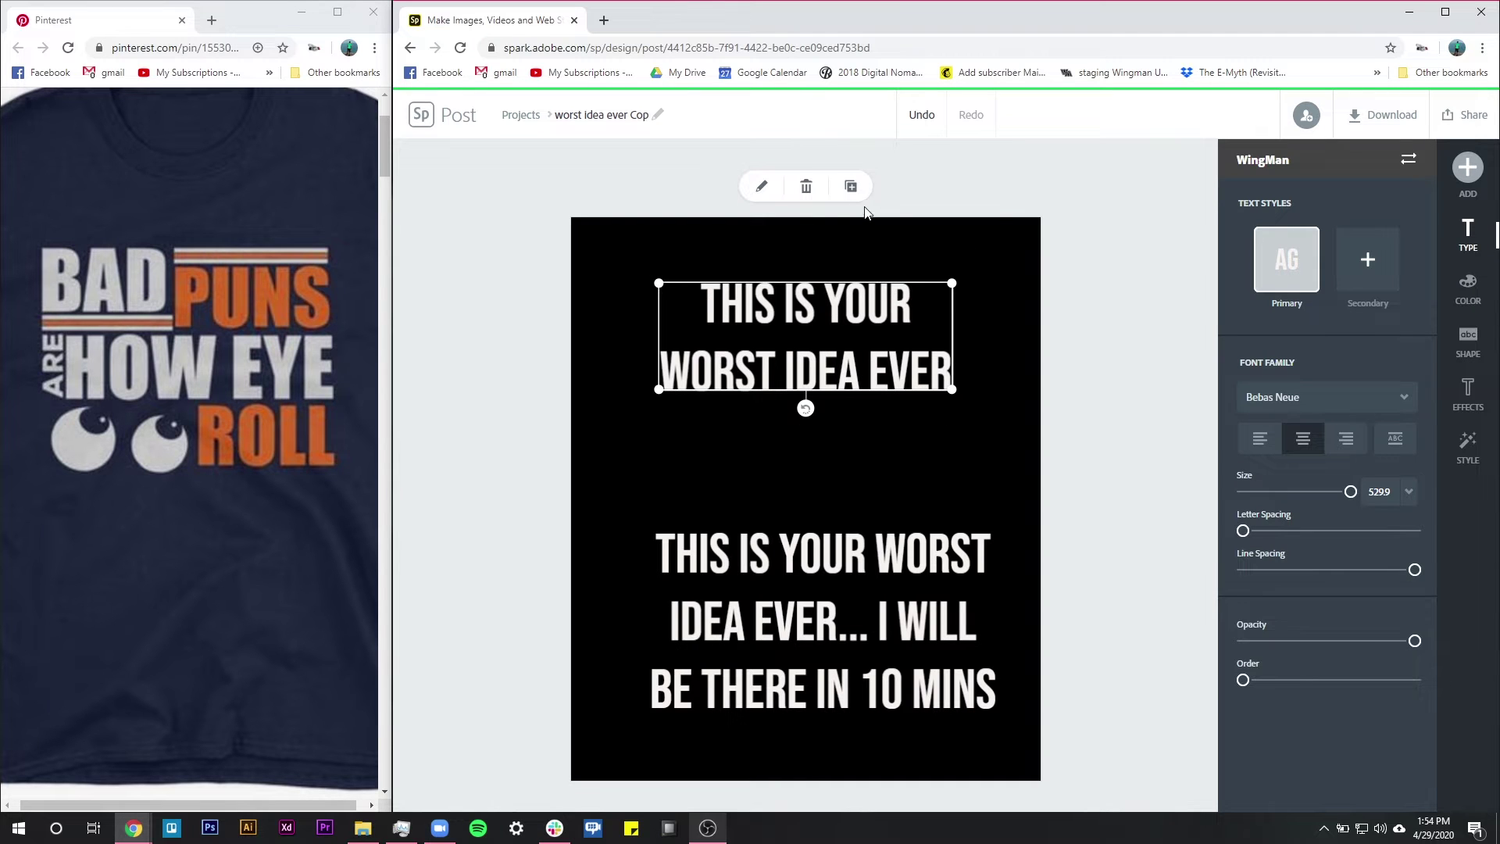
Duplicate the top text, trim one copy to 'WORST IDEA EVER', and widen it onto one line.
{"action": "left_click", "coordinate": [851, 186]}
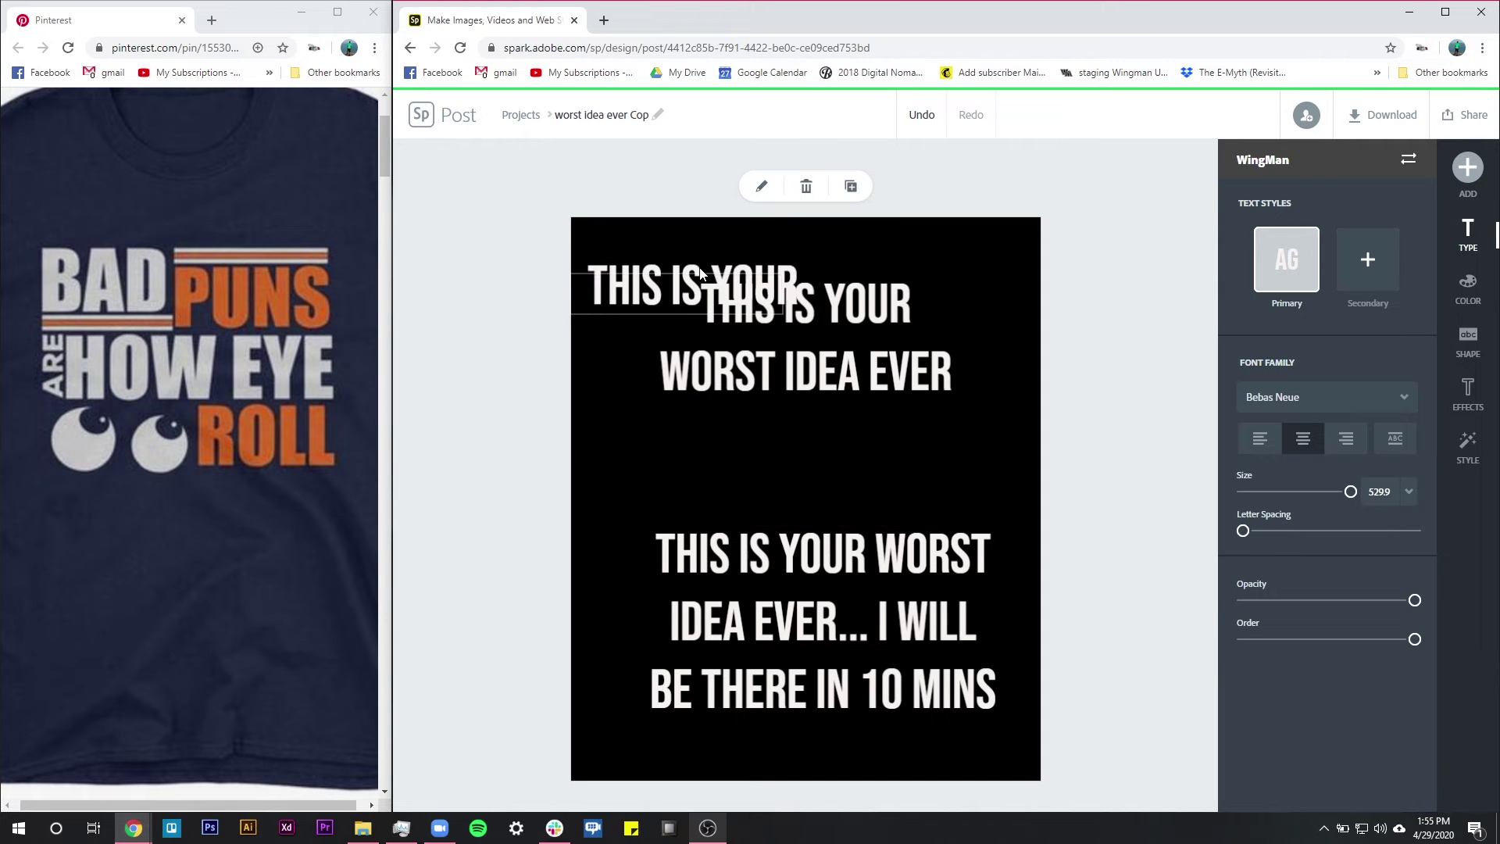
{"action": "left_click", "coordinate": [878, 381]}
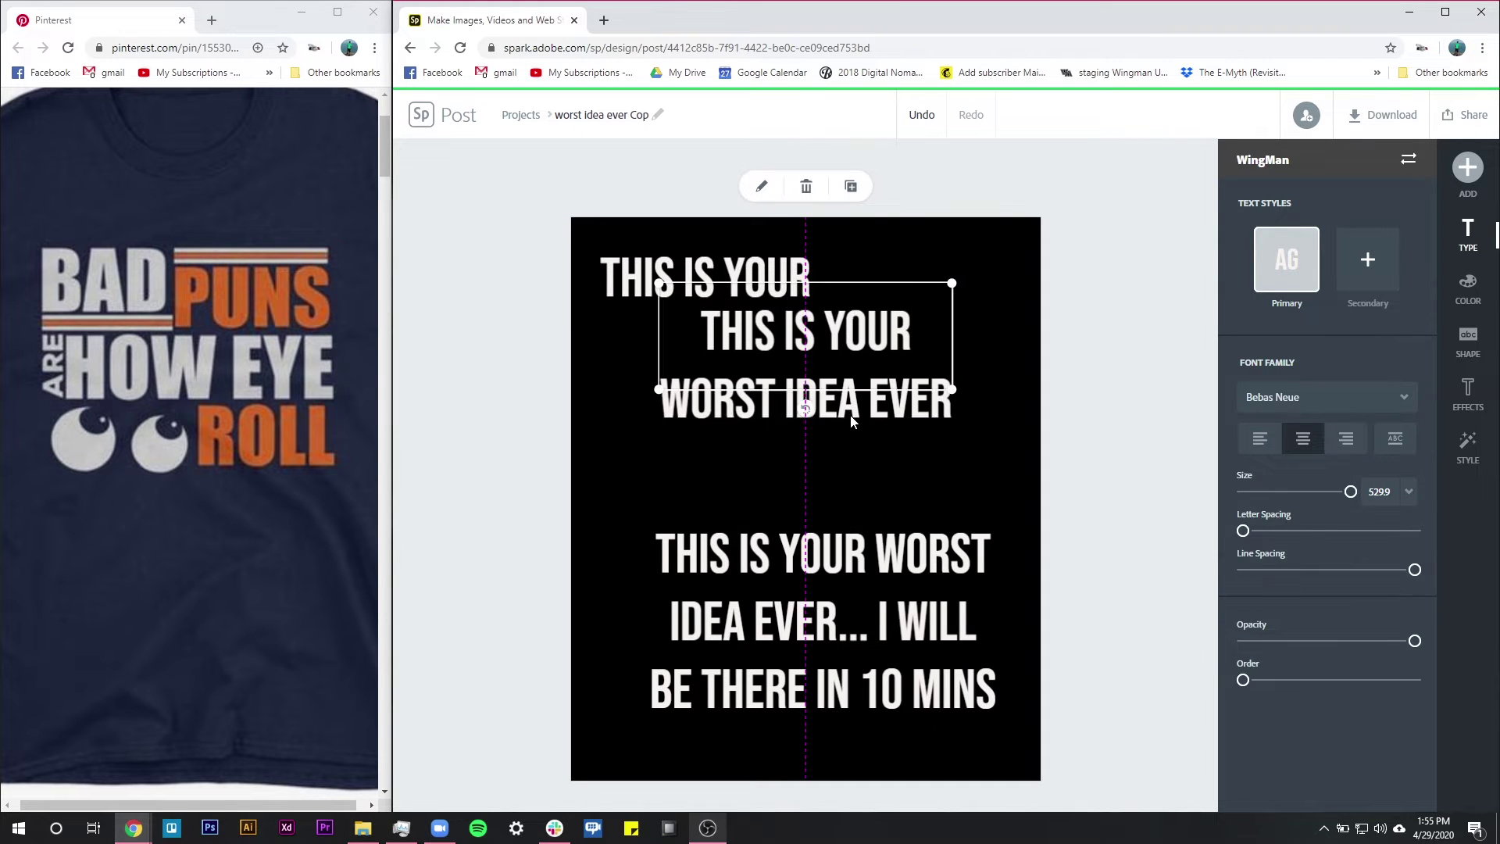
{"action": "double_click", "coordinate": [895, 428]}
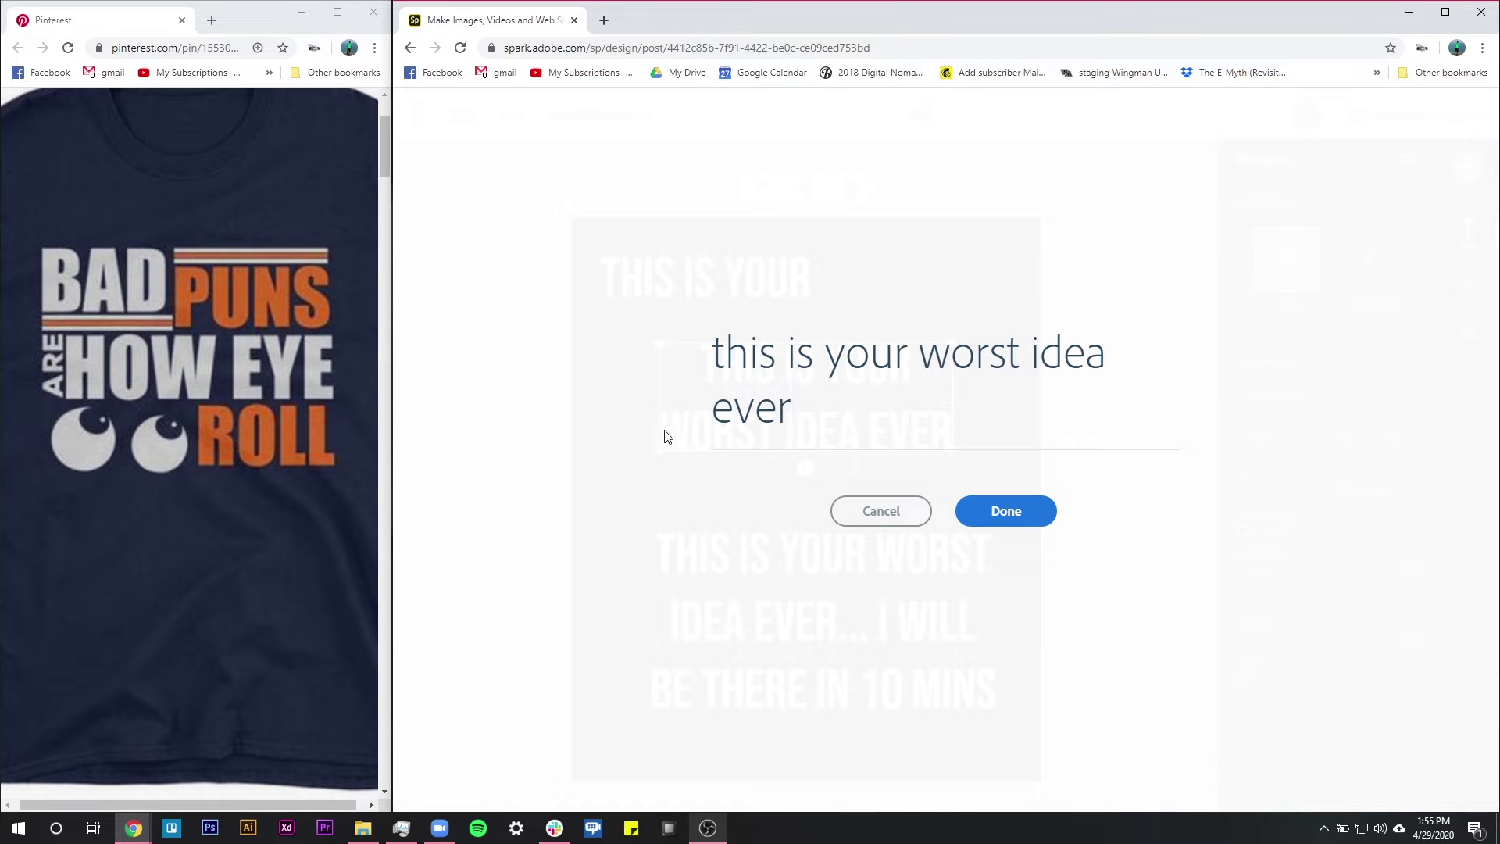
{"action": "left_click_drag", "start_coordinate": [923, 353], "coordinate": [683, 359]}
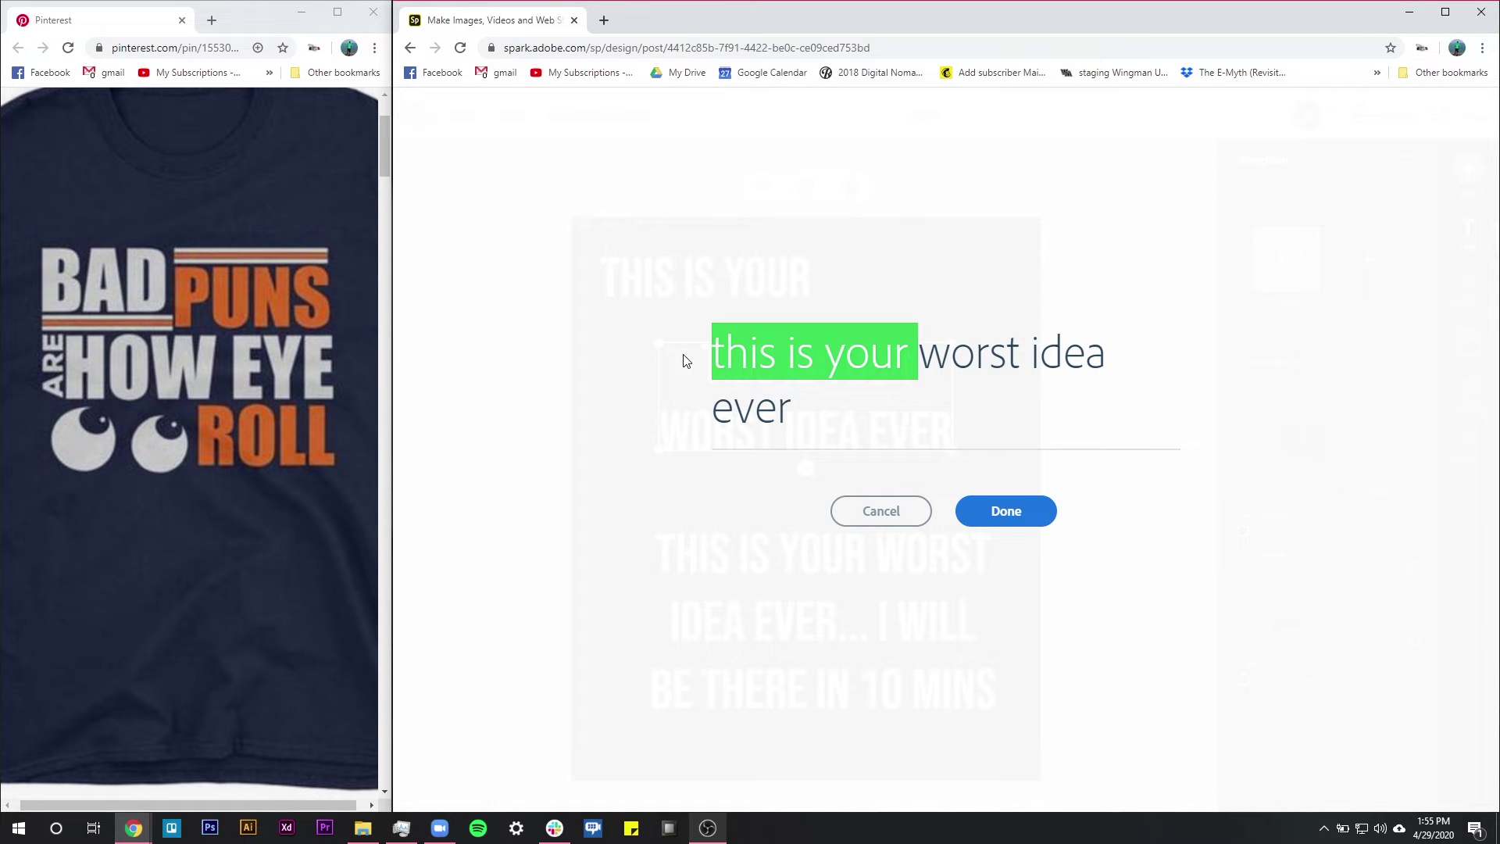
{"action": "key", "text": "BackSpace"}
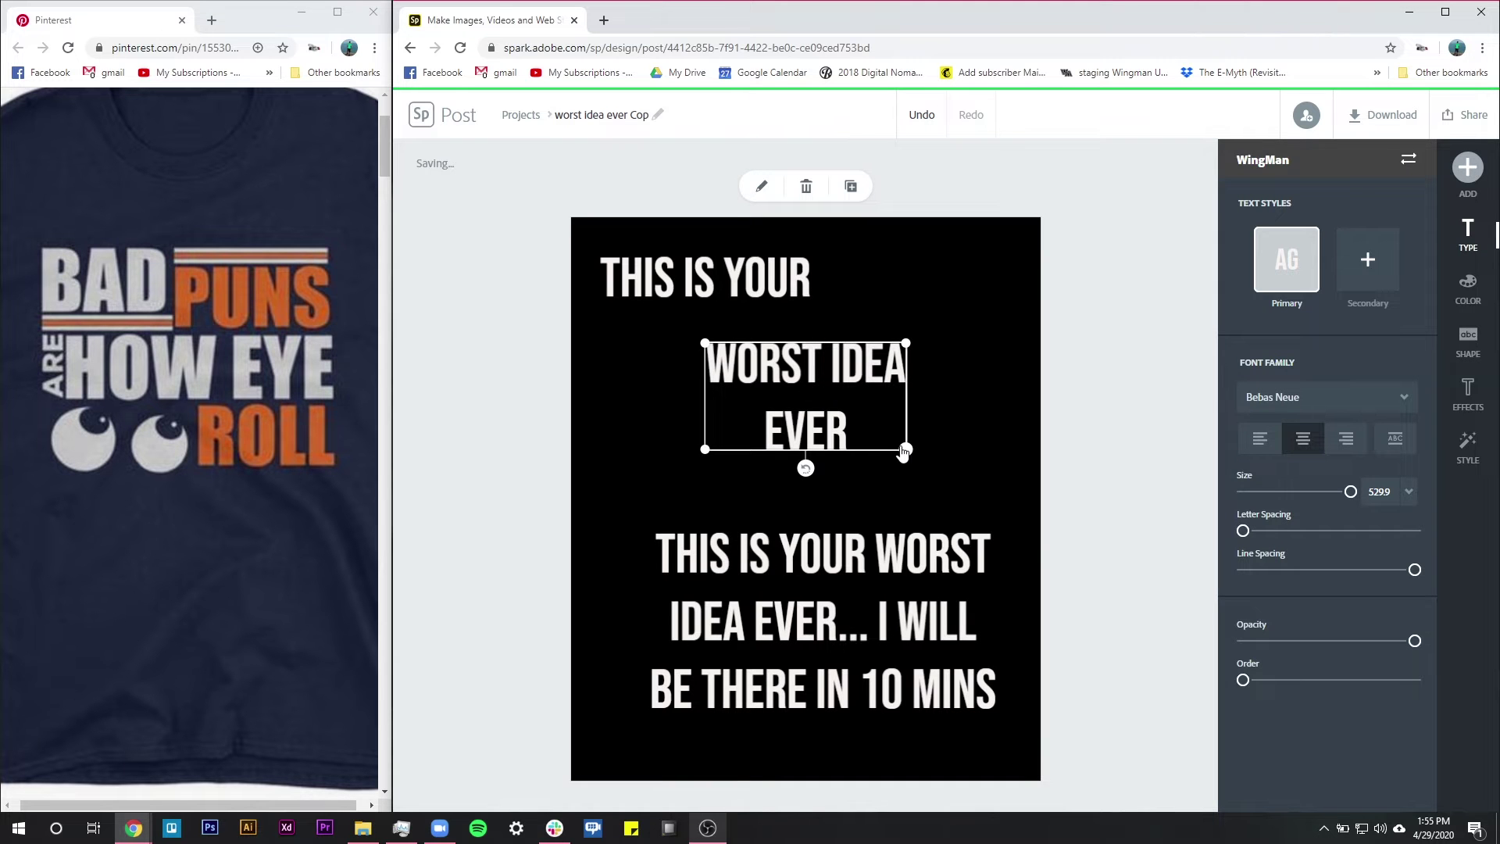
{"action": "left_click_drag", "start_coordinate": [904, 450], "coordinate": [958, 443]}
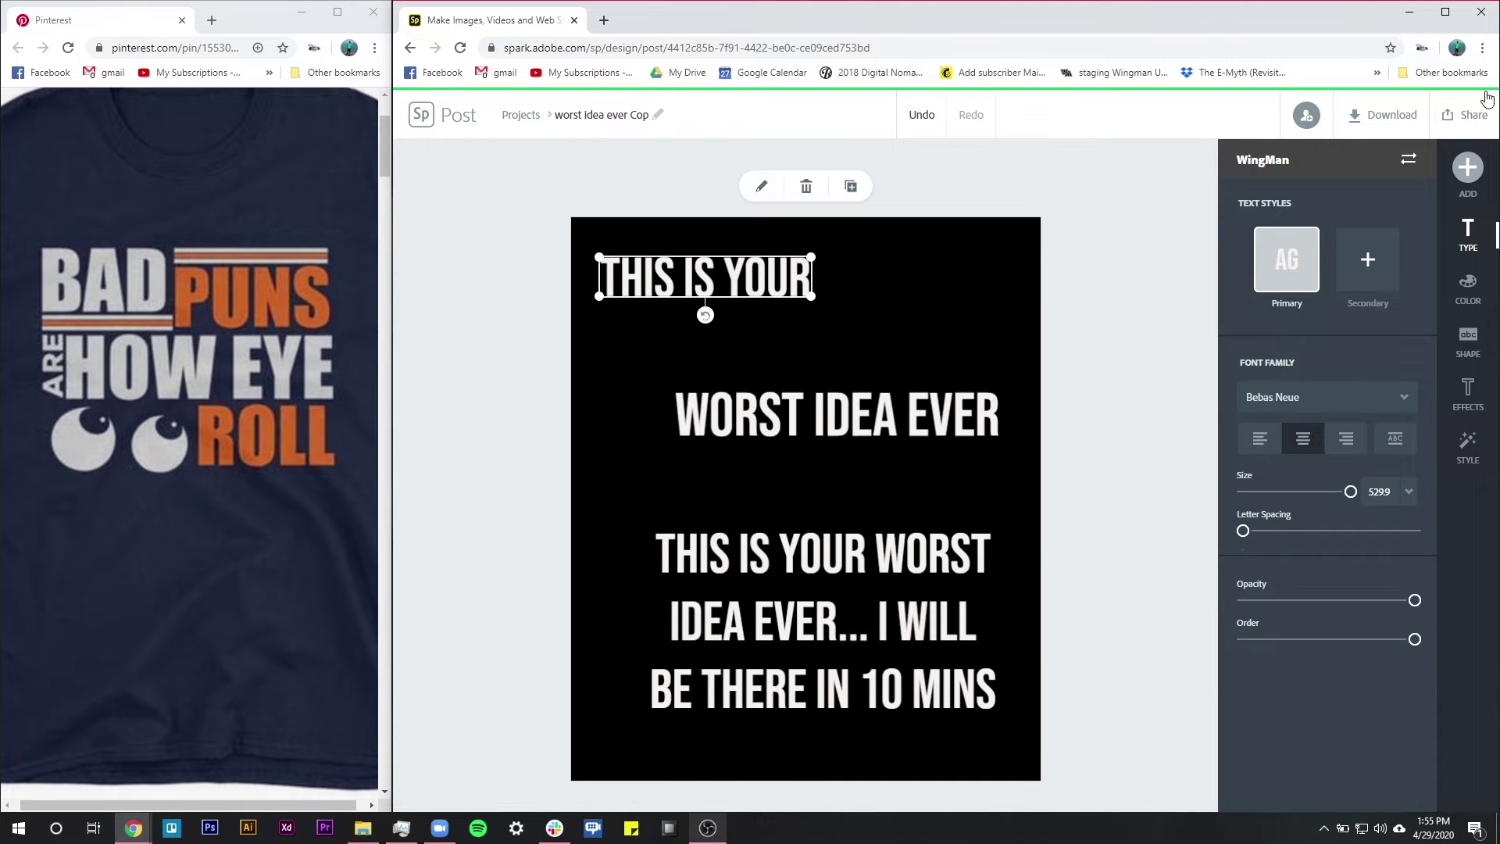
Add a red square icon, enlarge it, and centre it near the top of the canvas.
{"action": "left_click", "coordinate": [1468, 167]}
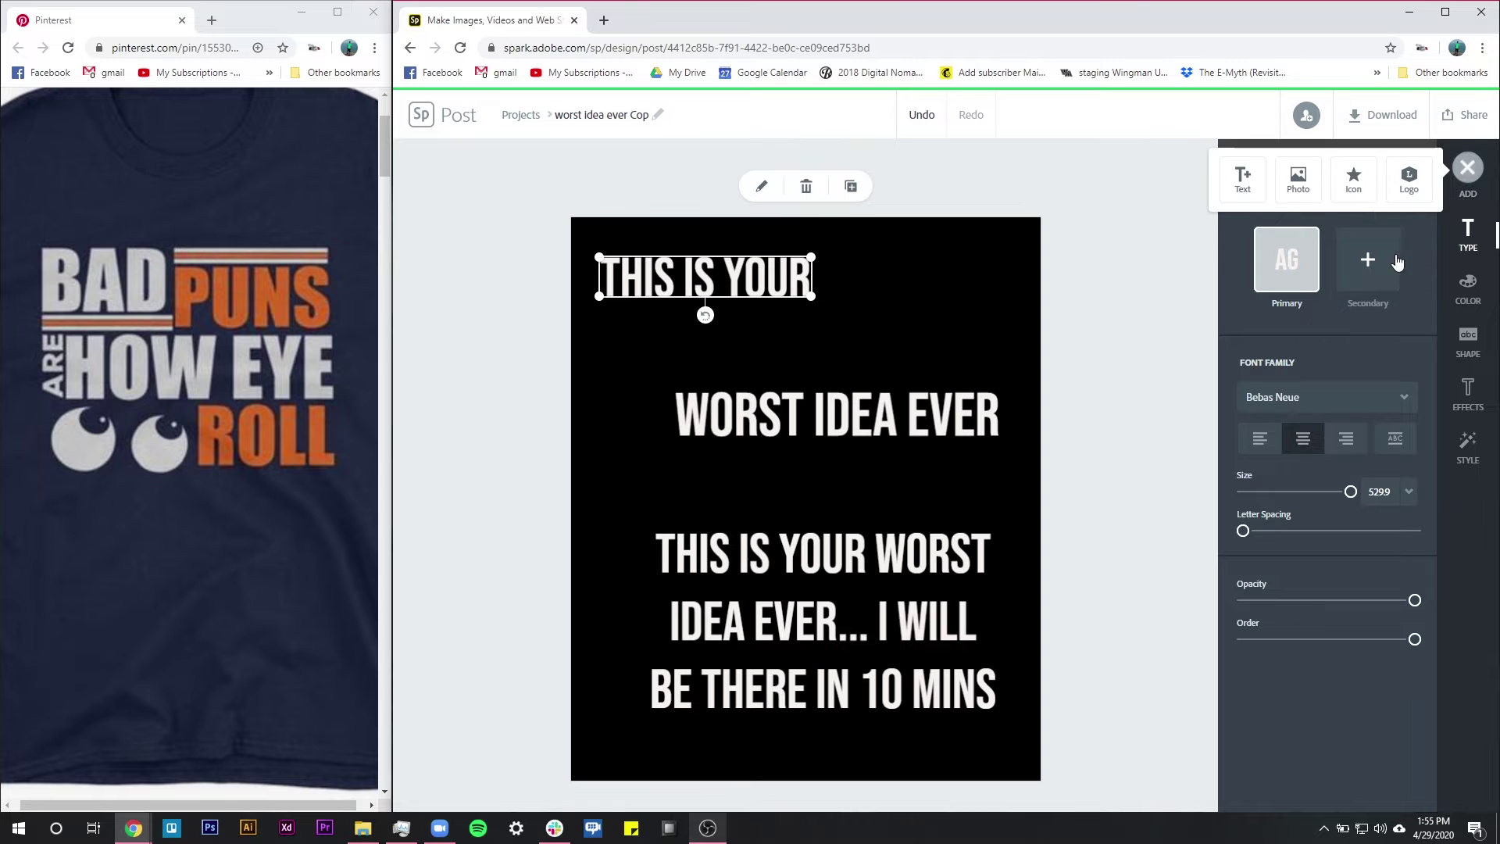
{"action": "left_click", "coordinate": [1354, 181]}
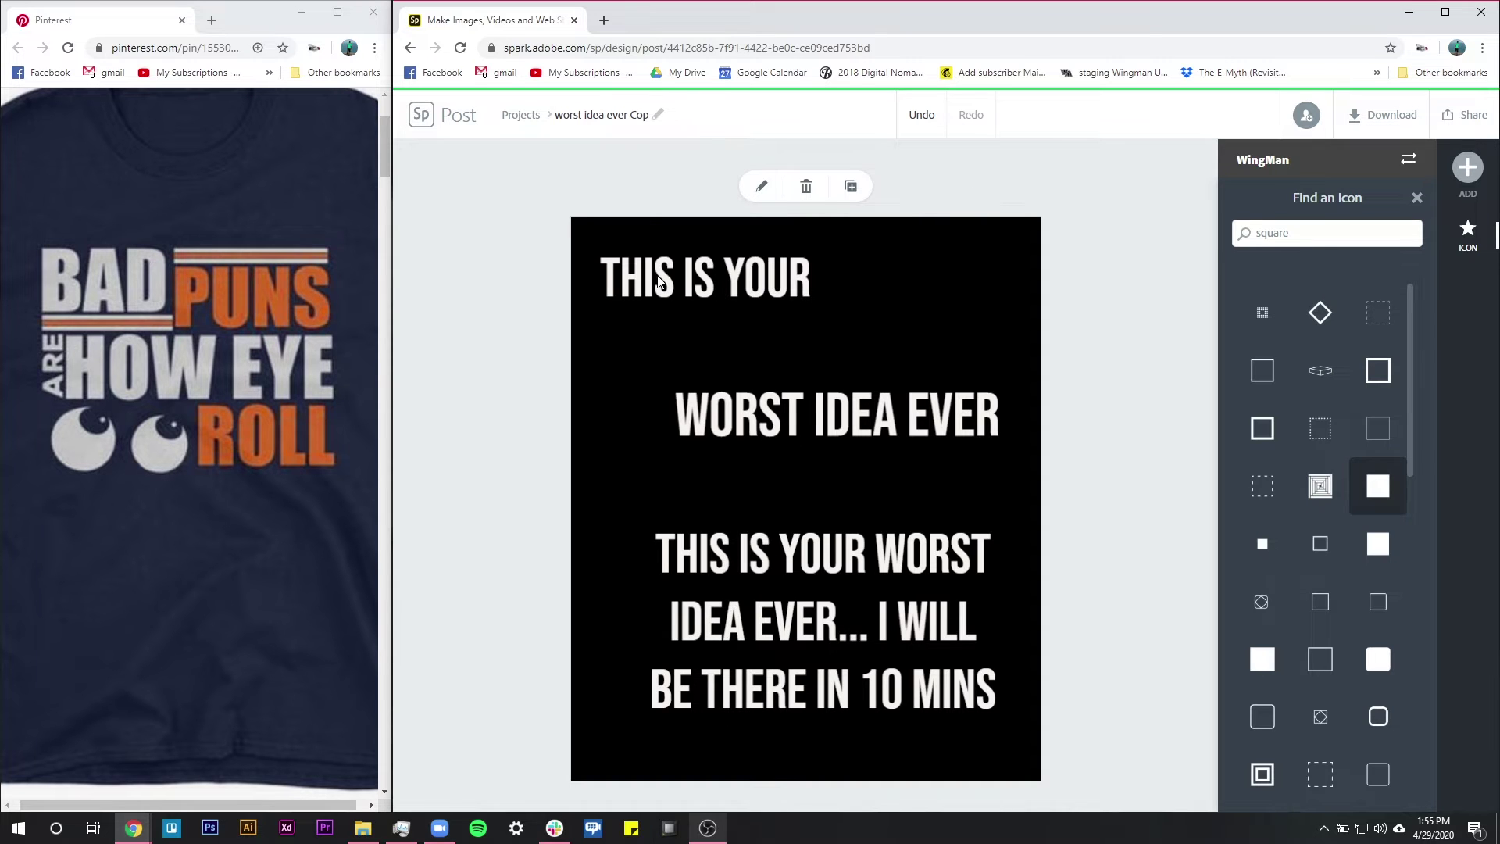
{"action": "left_click_drag", "start_coordinate": [926, 395], "coordinate": [1080, 547]}
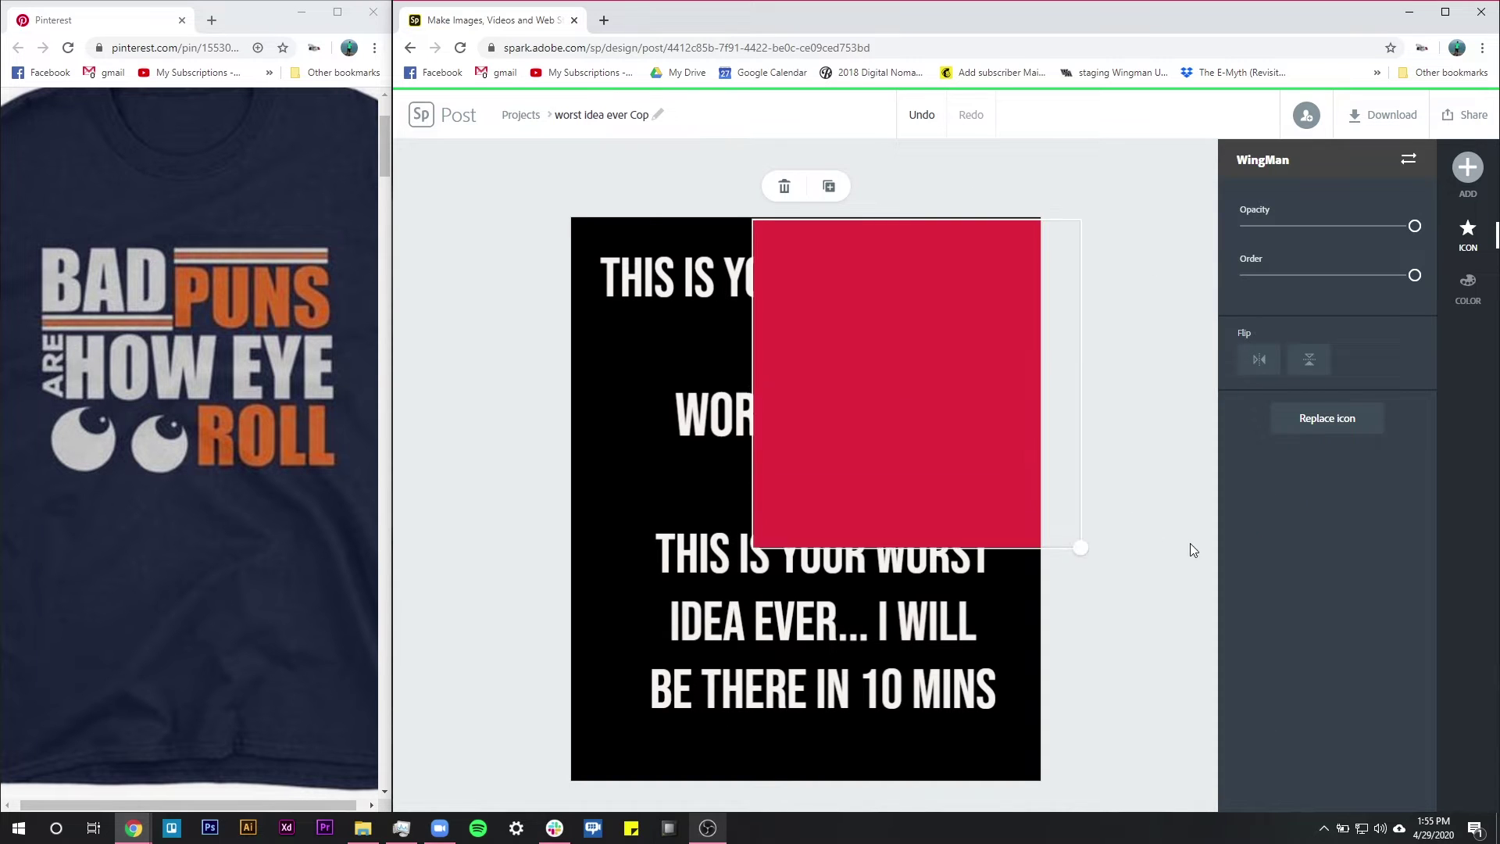
{"action": "left_click_drag", "start_coordinate": [1190, 543], "coordinate": [1198, 546]}
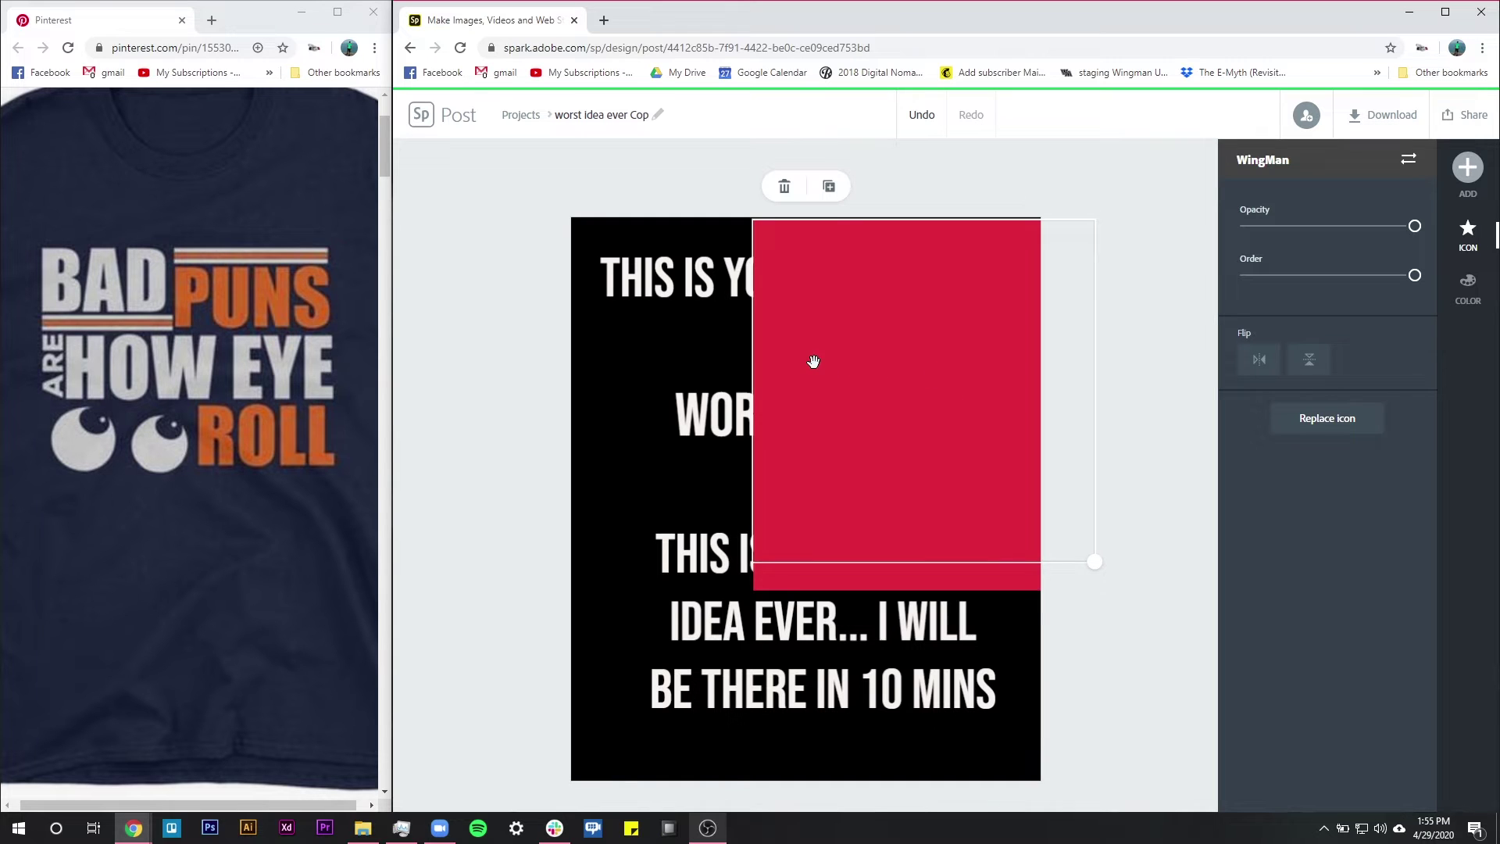
{"action": "left_click_drag", "start_coordinate": [813, 360], "coordinate": [811, 315]}
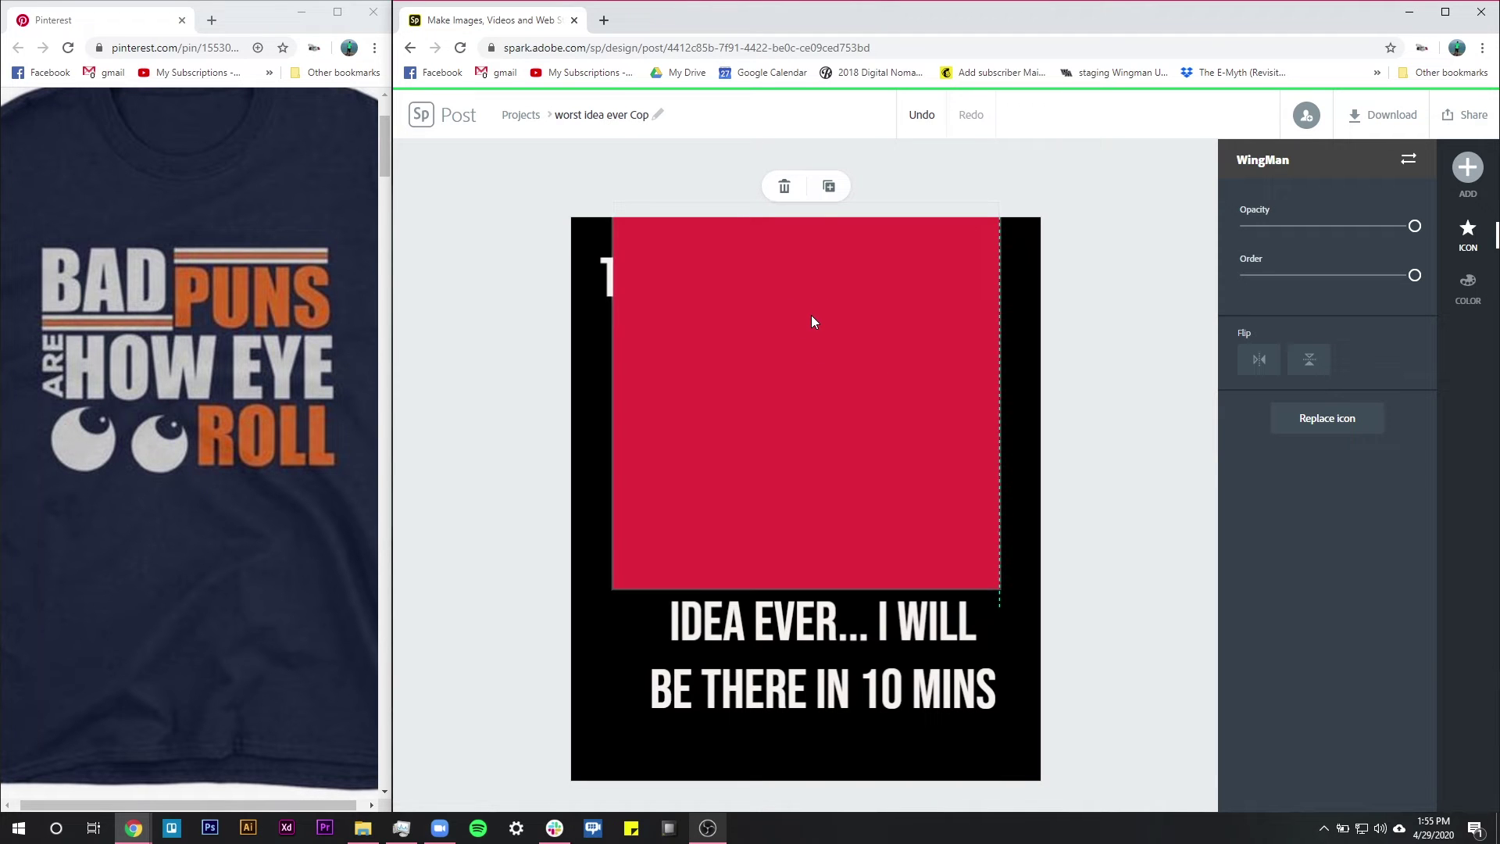
{"action": "key", "text": "shift+Up"}
{"action": "key", "text": "shift+Up"}
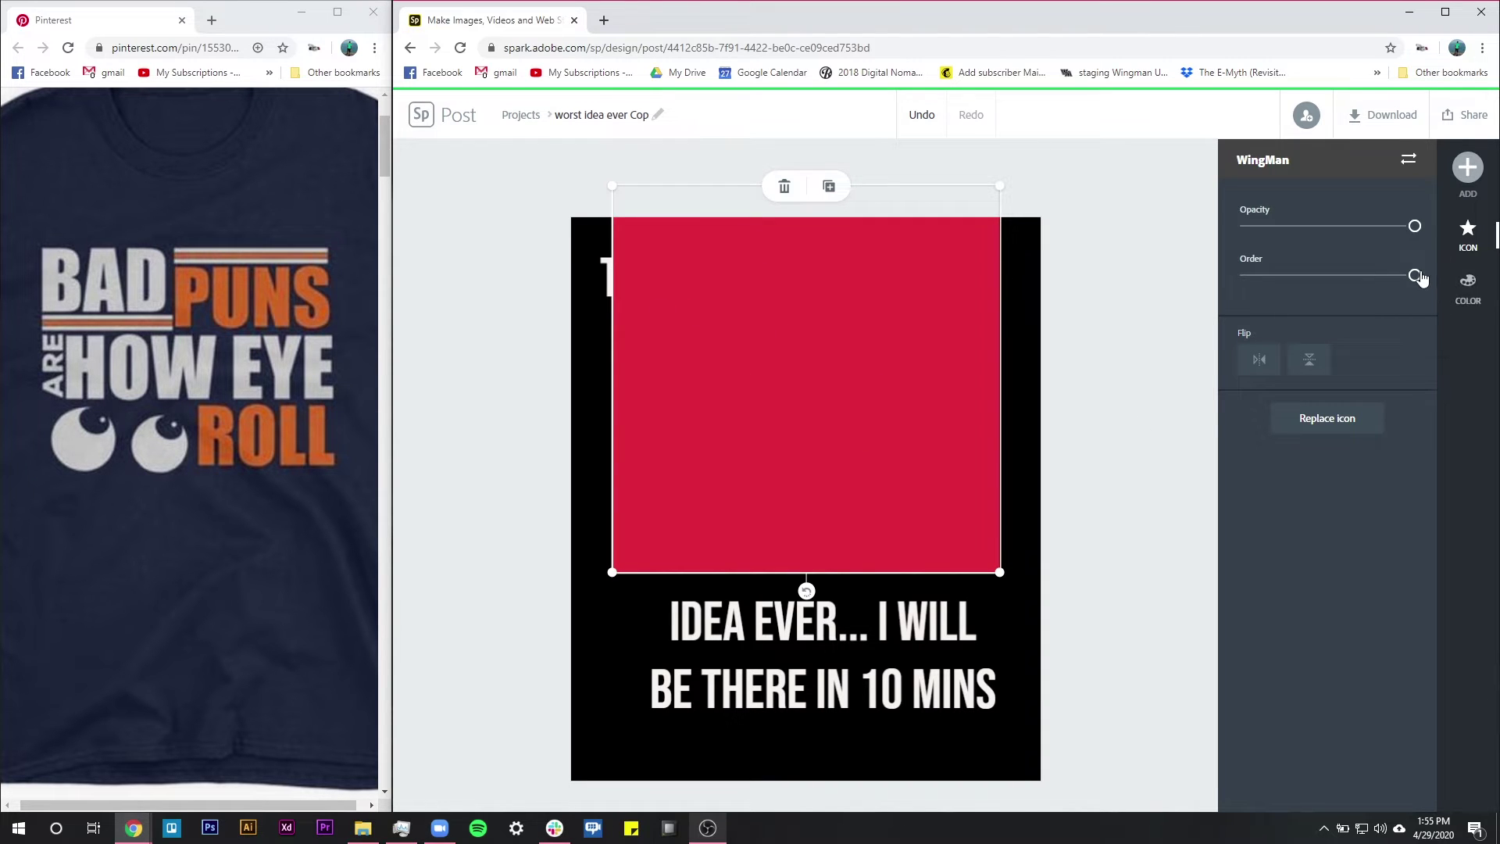
Send the square behind the text, fade it to about 20% opacity, and recolour it magenta.
{"action": "left_click_drag", "start_coordinate": [1414, 275], "coordinate": [1203, 279]}
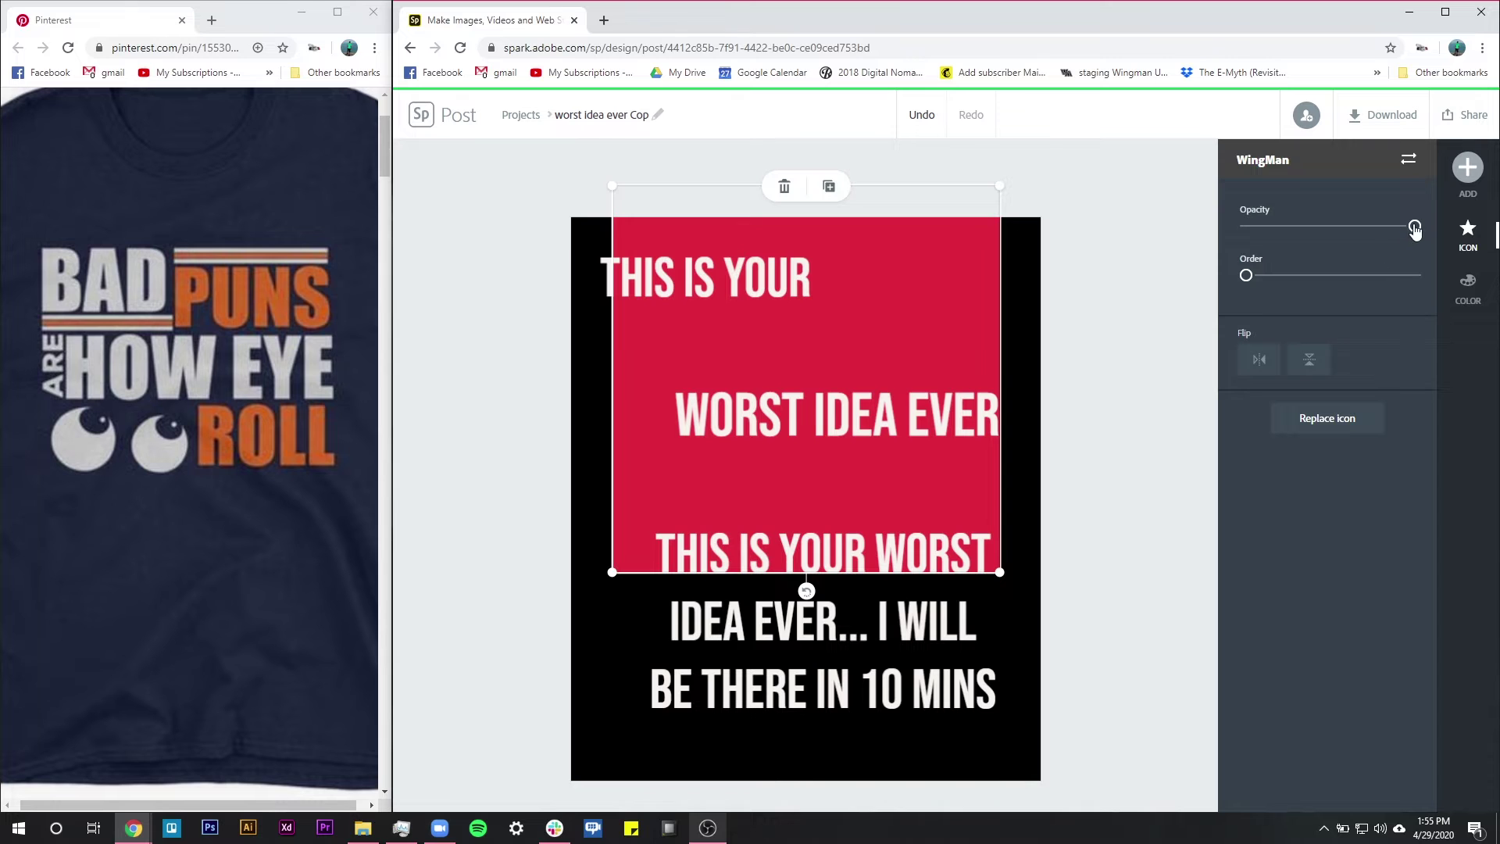
{"action": "left_click_drag", "start_coordinate": [1414, 226], "coordinate": [1274, 226]}
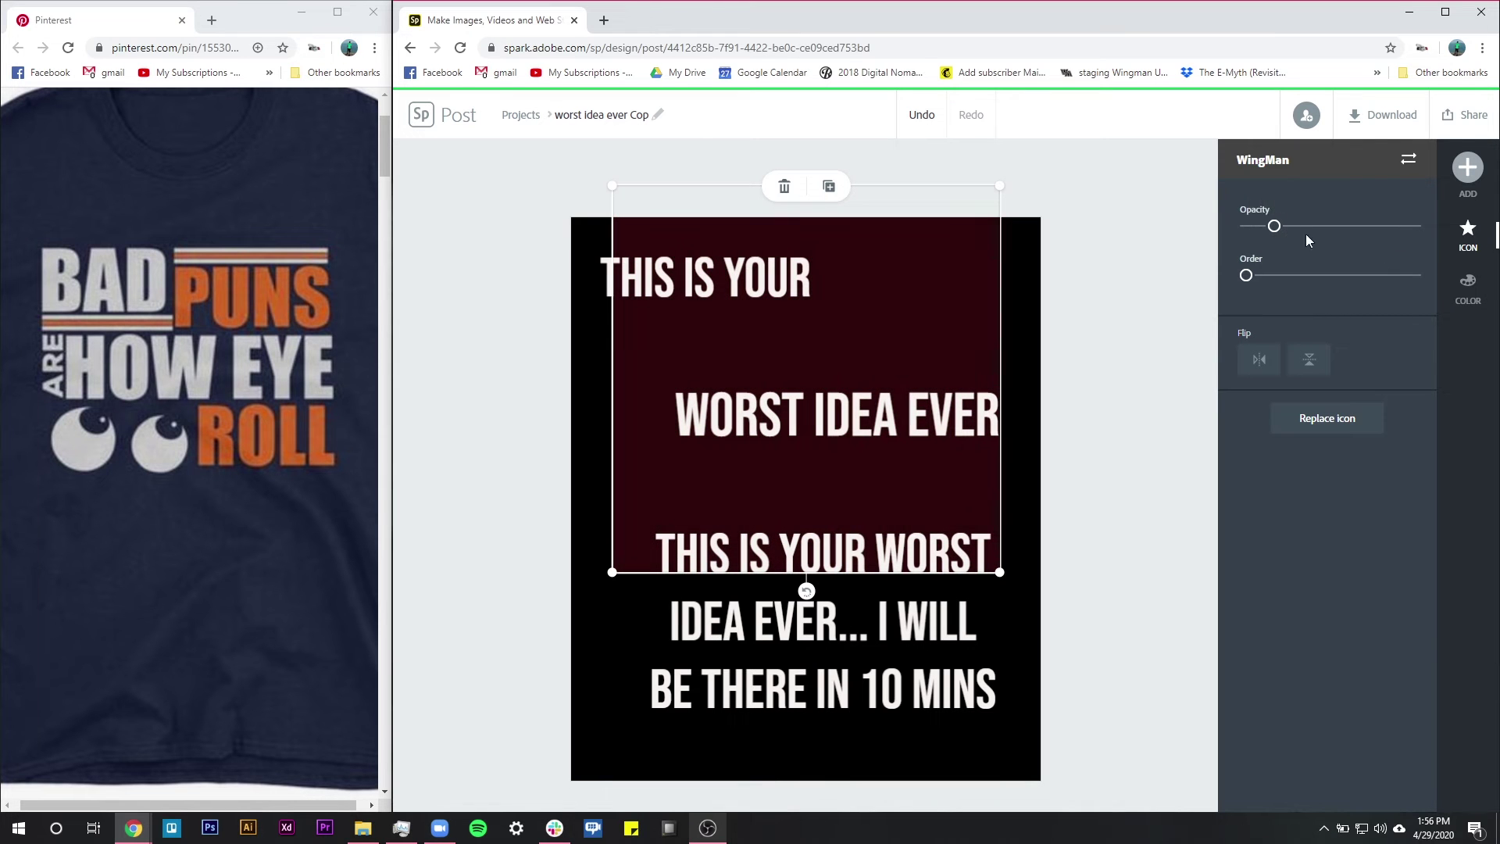
{"action": "left_click", "coordinate": [1468, 285]}
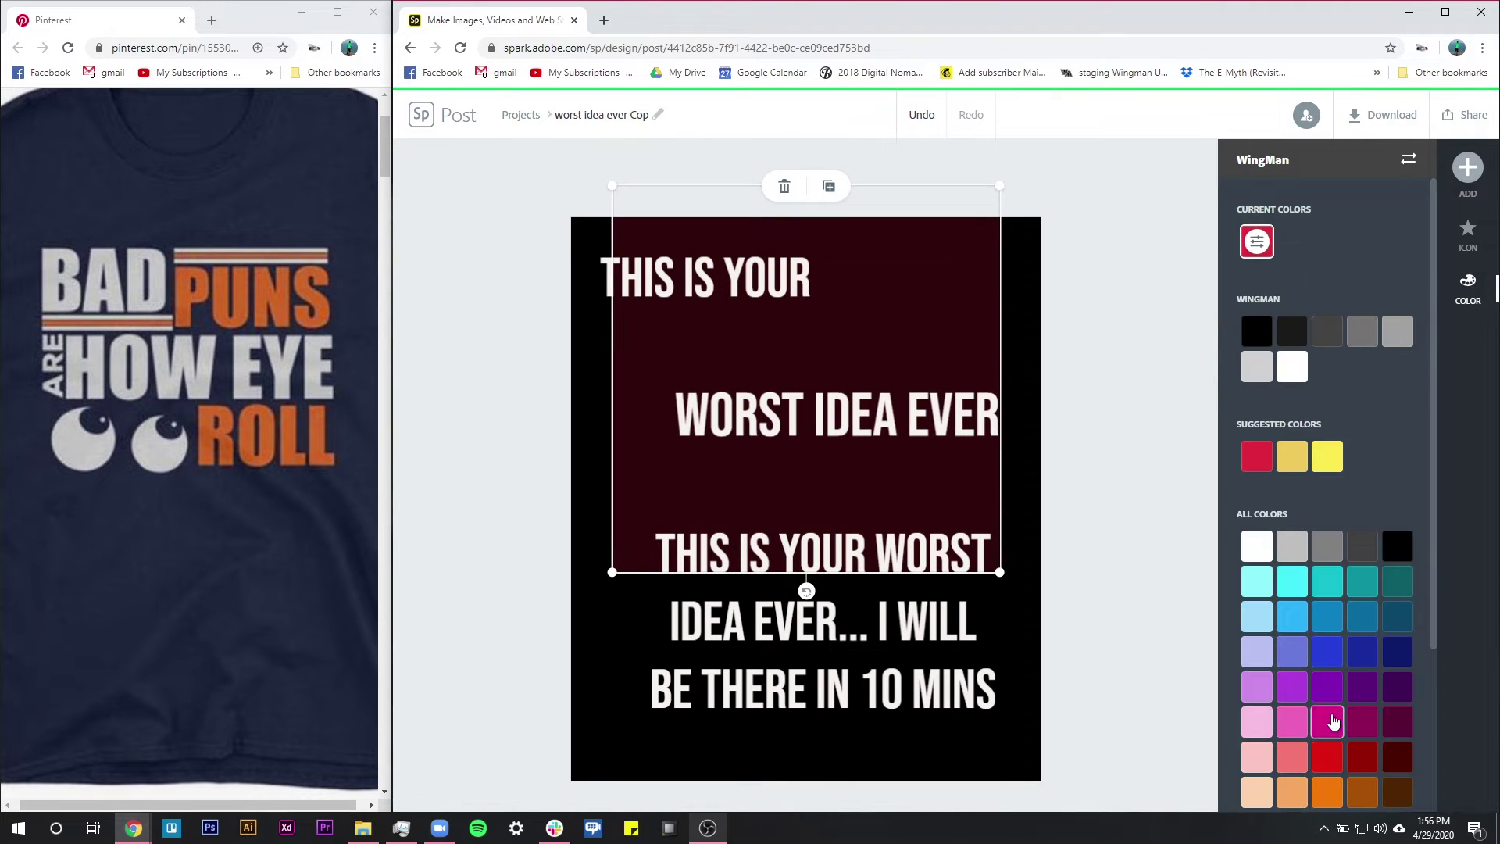
{"action": "left_click", "coordinate": [1332, 720]}
{"action": "left_click", "coordinate": [1122, 495]}
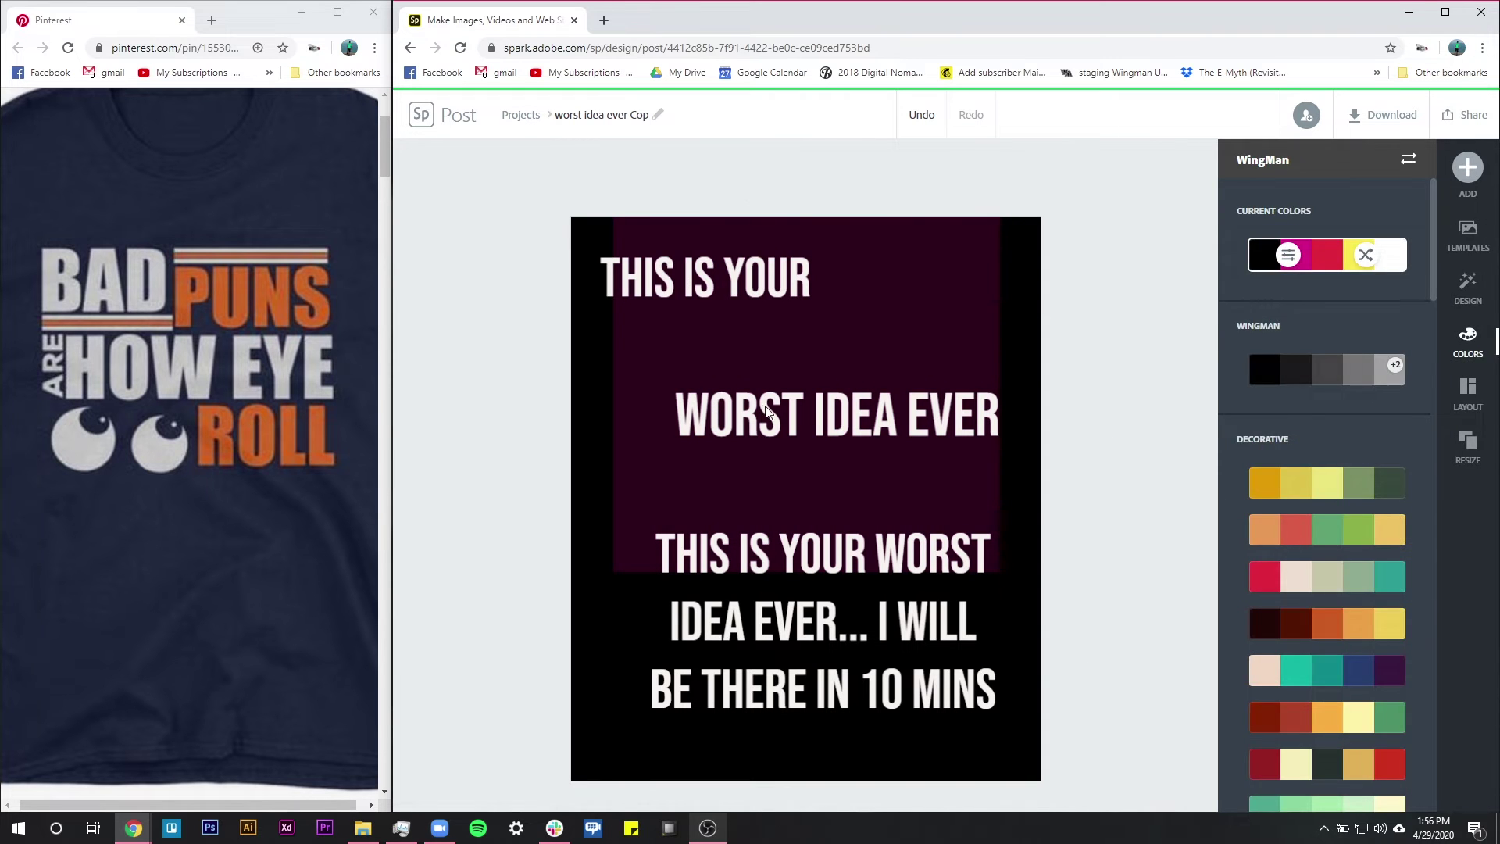
{"action": "left_click", "coordinate": [717, 281]}
Centre 'THIS IS YOUR' at the top of the shirt and set its size to 500.
{"action": "left_click_drag", "start_coordinate": [718, 281], "coordinate": [822, 267]}
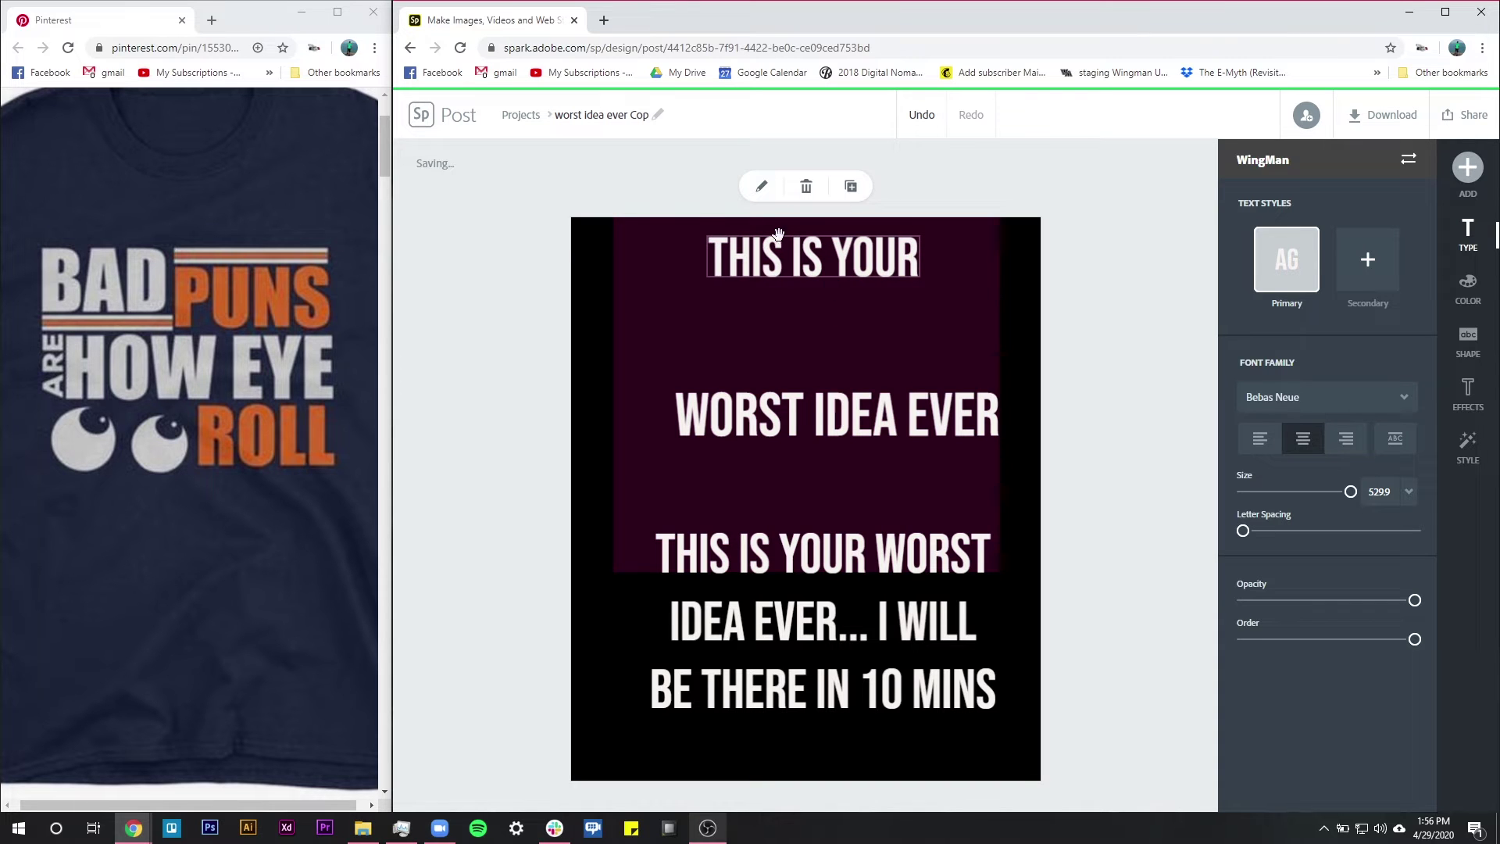
{"action": "left_click", "coordinate": [842, 258]}
{"action": "left_click_drag", "start_coordinate": [817, 247], "coordinate": [817, 243]}
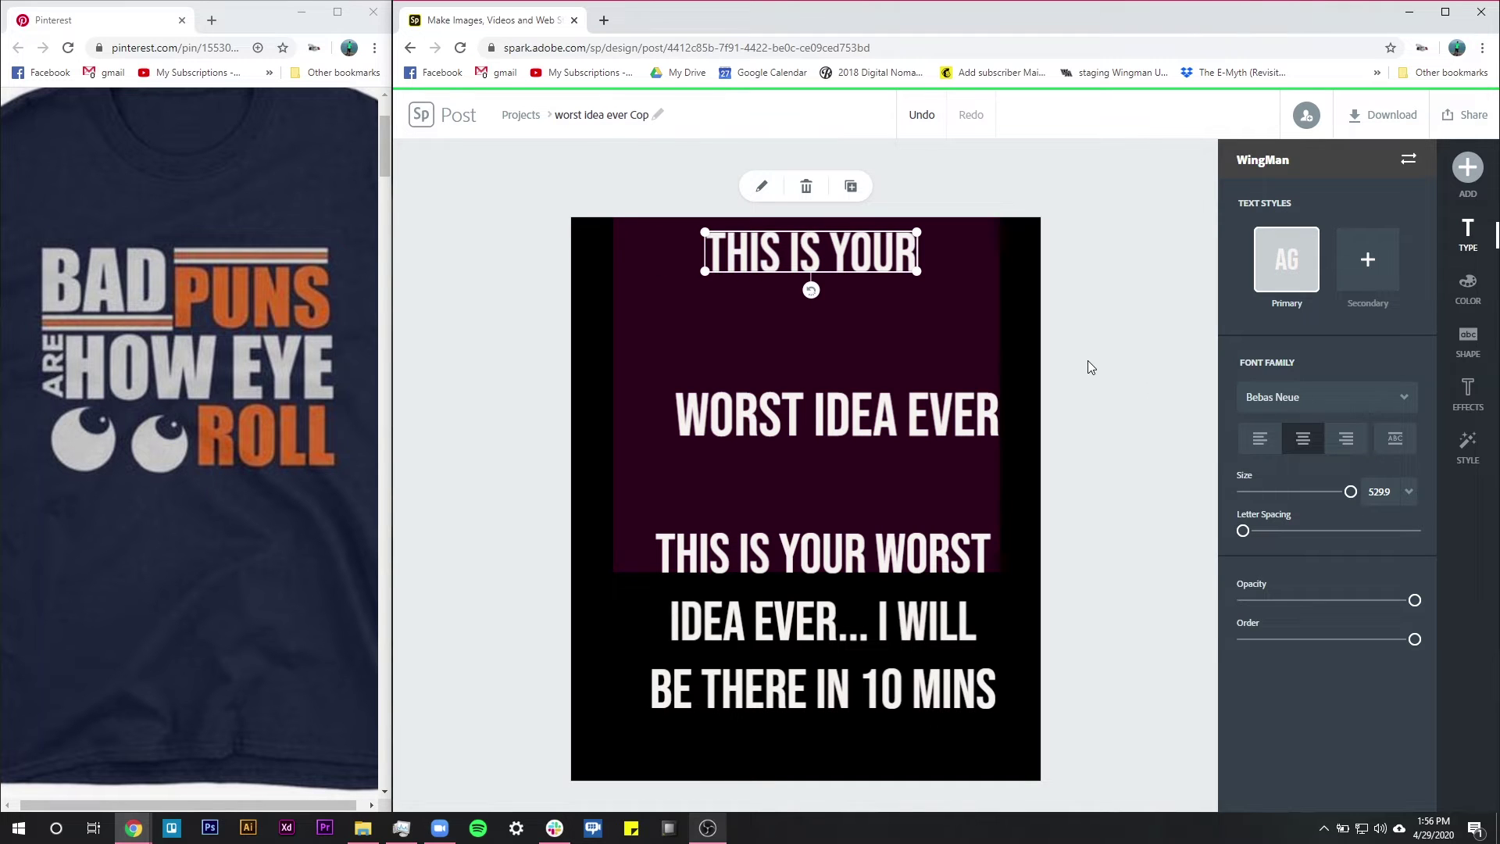
{"action": "mouse_move", "coordinate": [917, 271]}
{"action": "left_mouse_down"}
{"action": "mouse_move", "coordinate": [961, 286]}
{"action": "mouse_move", "coordinate": [896, 270]}
{"action": "mouse_move", "coordinate": [910, 279]}
{"action": "left_mouse_up"}
{"action": "left_click", "coordinate": [1395, 491]}
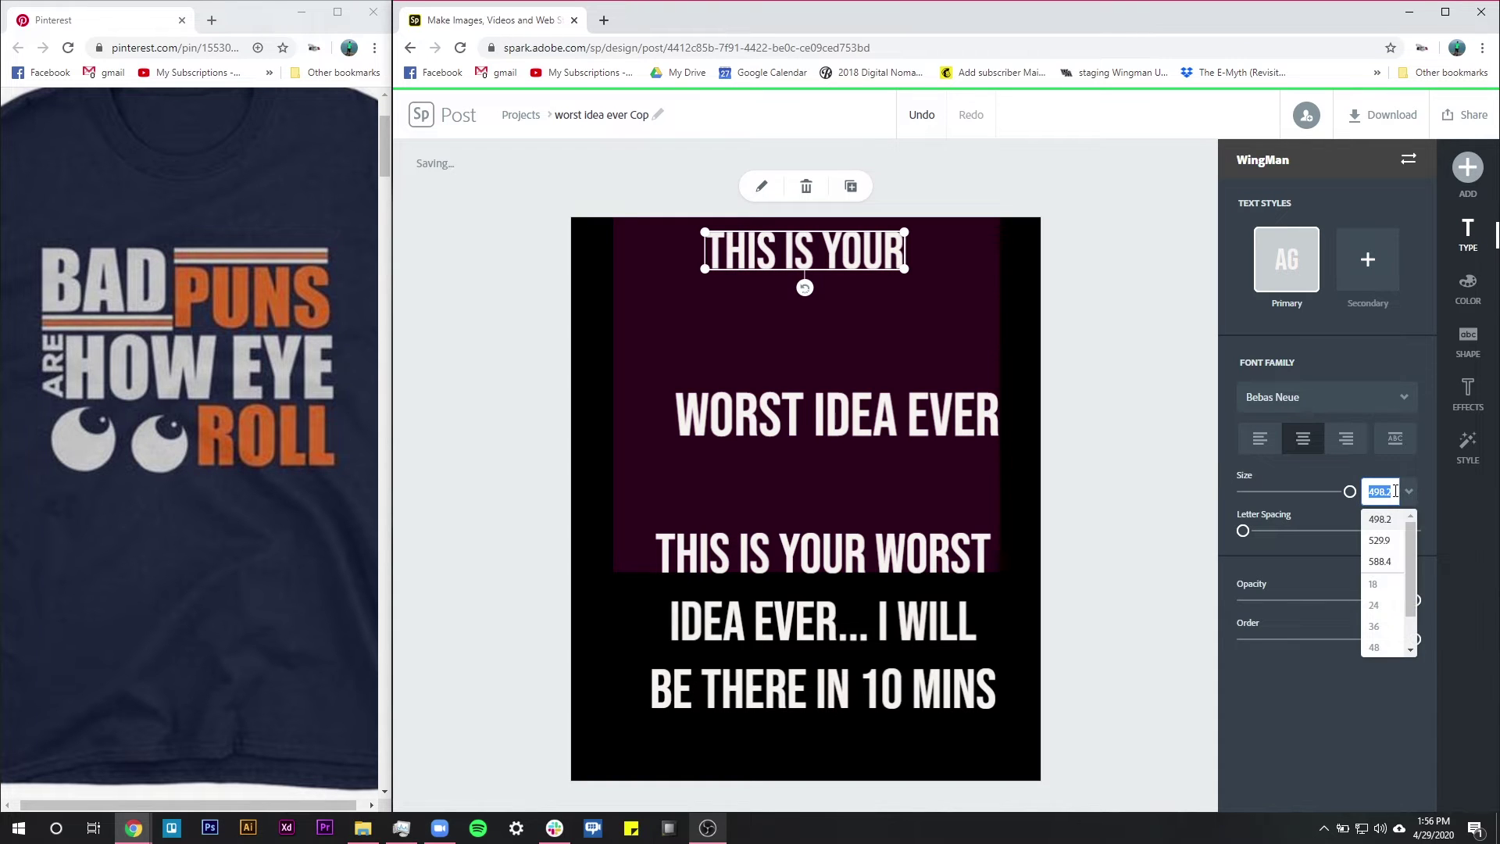
{"action": "type", "text": "500"}
{"action": "key", "text": "Return"}
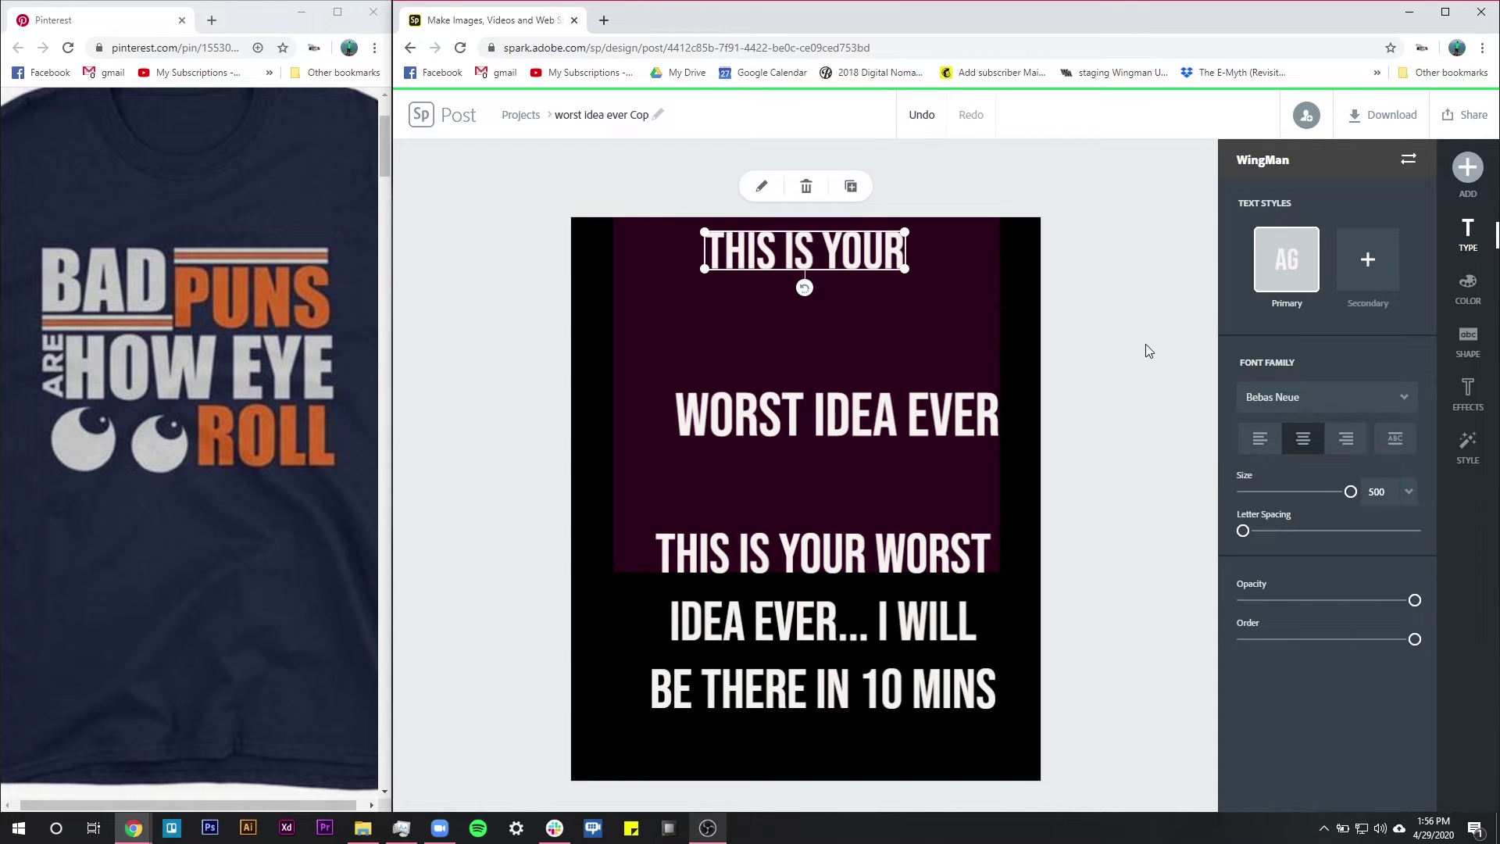
{"action": "left_click", "coordinate": [1145, 350]}
Move 'WORST IDEA EVER' up beneath 'THIS IS YOUR' and select the maroon square.
{"action": "left_click", "coordinate": [873, 430]}
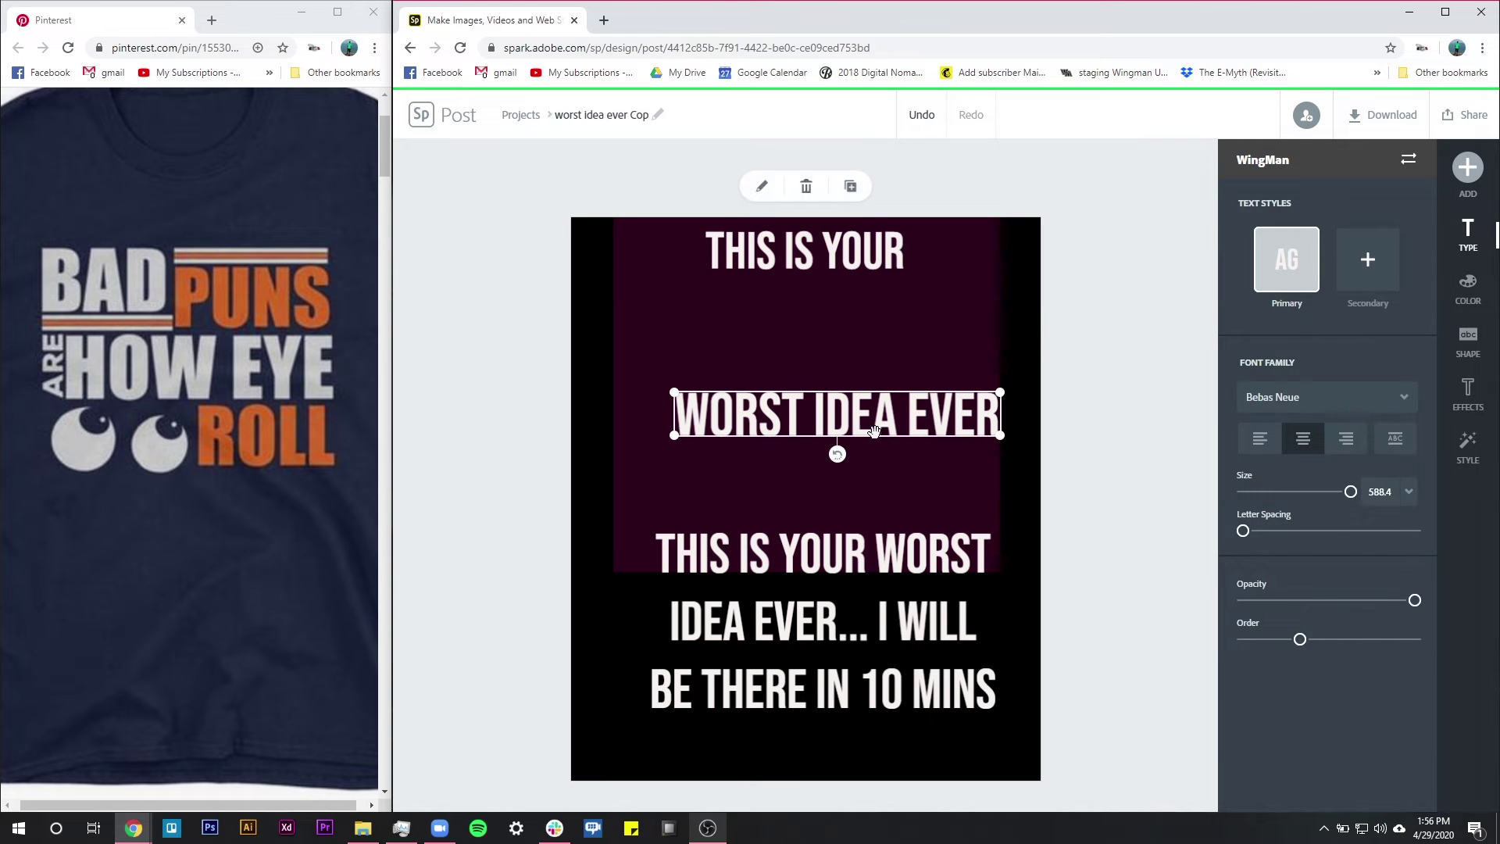
{"action": "left_click_drag", "start_coordinate": [831, 384], "coordinate": [809, 272]}
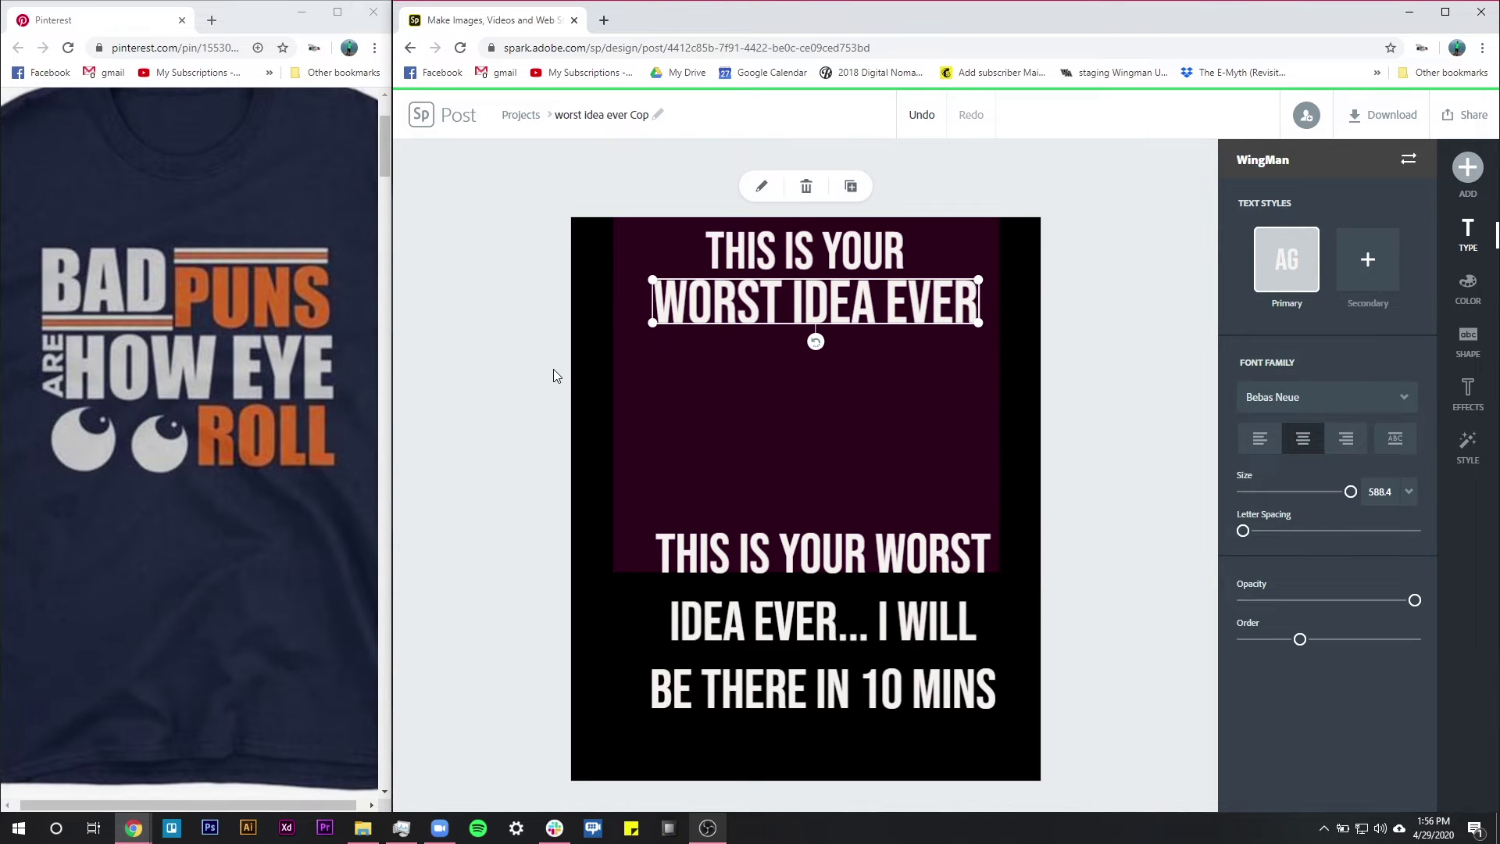
{"action": "mouse_move", "coordinate": [40, 457]}
{"action": "left_click", "coordinate": [832, 309]}
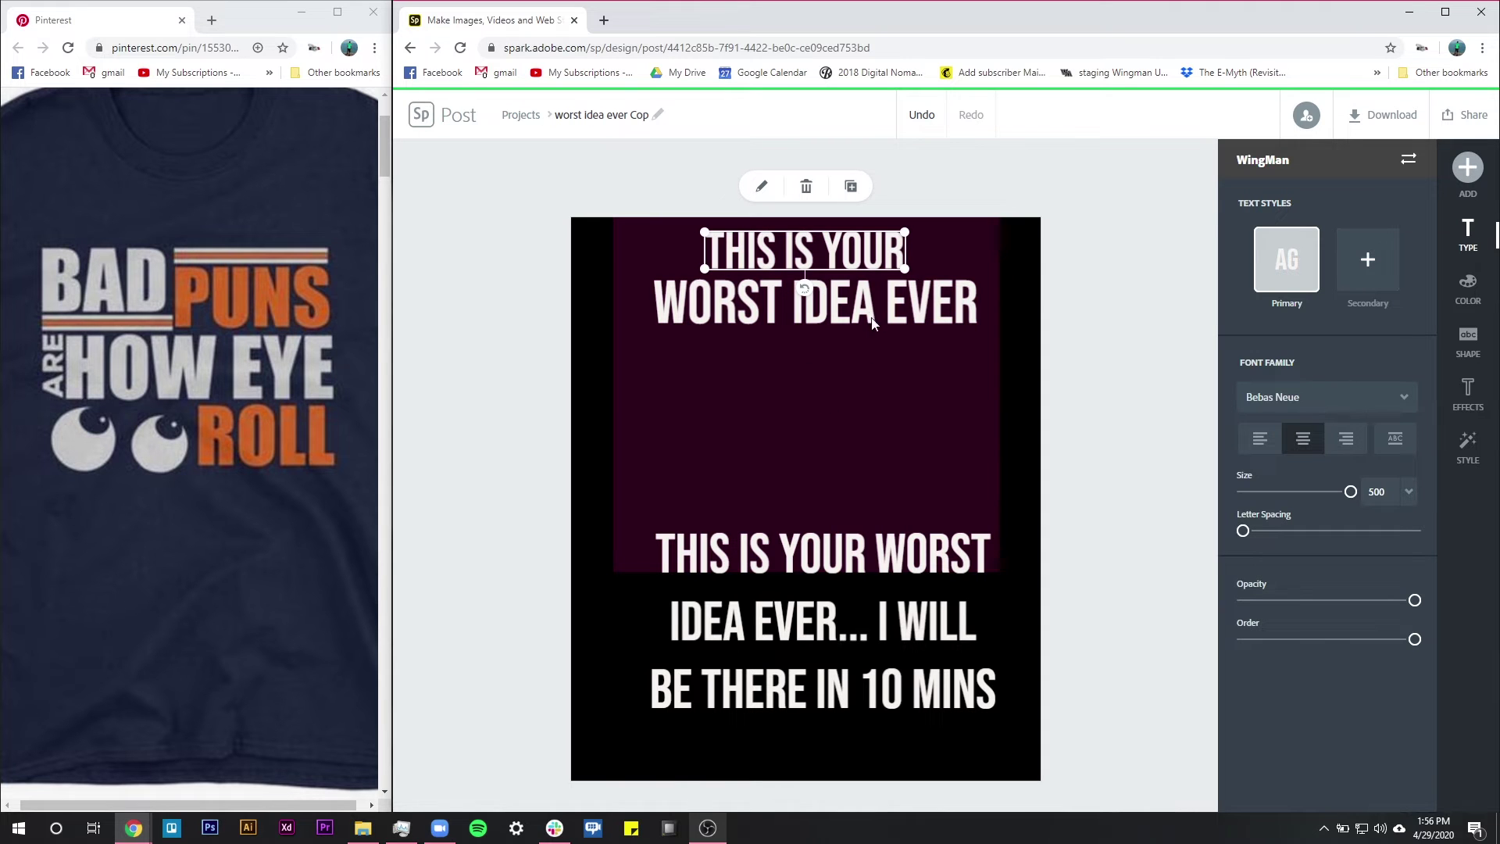
{"action": "left_click", "coordinate": [949, 244]}
Narrow the maroon panel, centre it at the top, and enlarge 'THIS IS YOUR' to span it.
{"action": "left_click_drag", "start_coordinate": [1005, 201], "coordinate": [961, 239]}
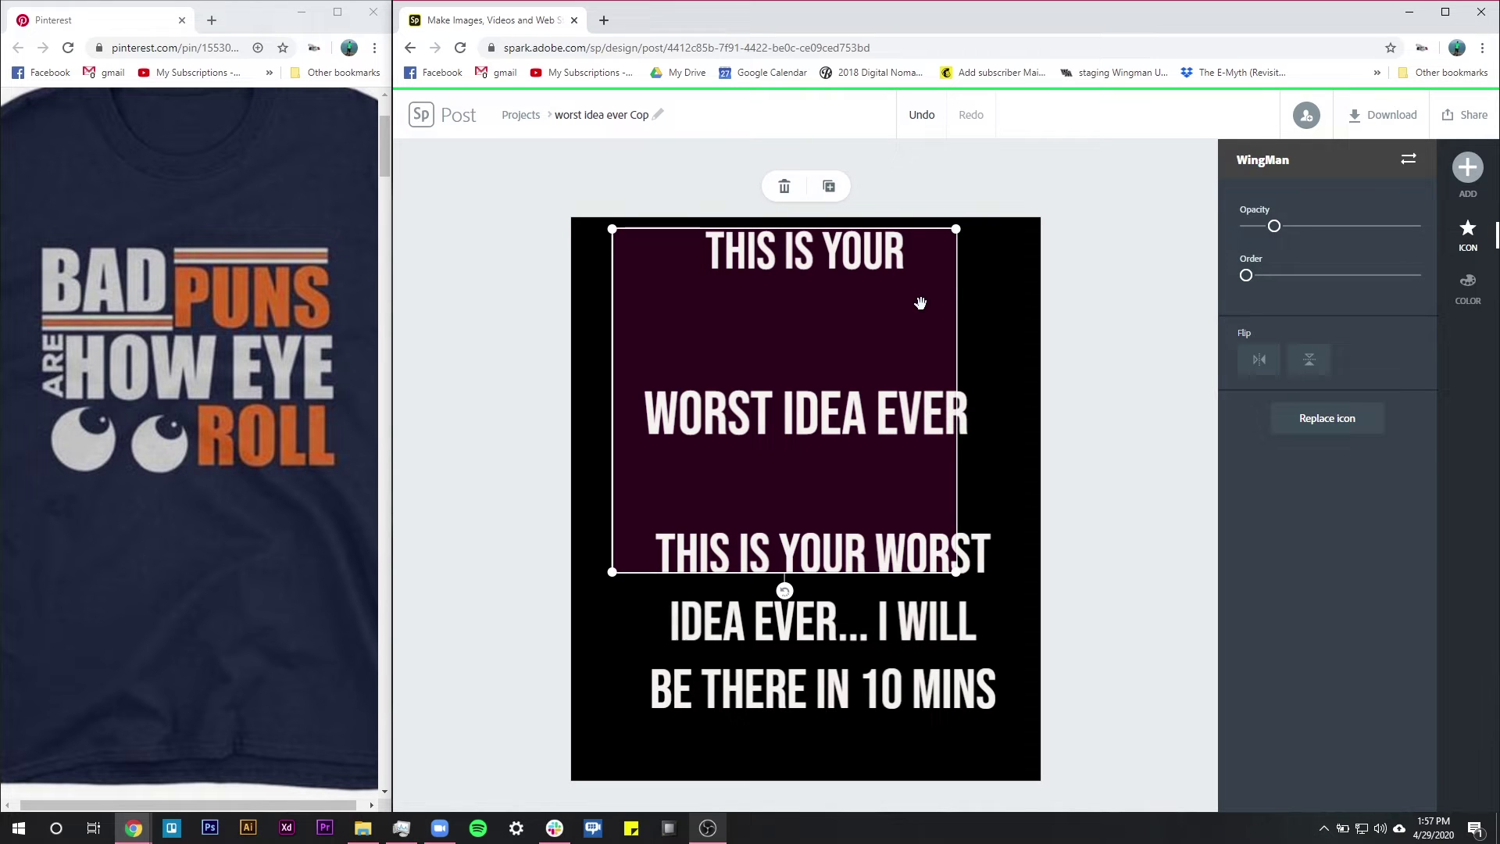
{"action": "left_click_drag", "start_coordinate": [944, 304], "coordinate": [944, 283]}
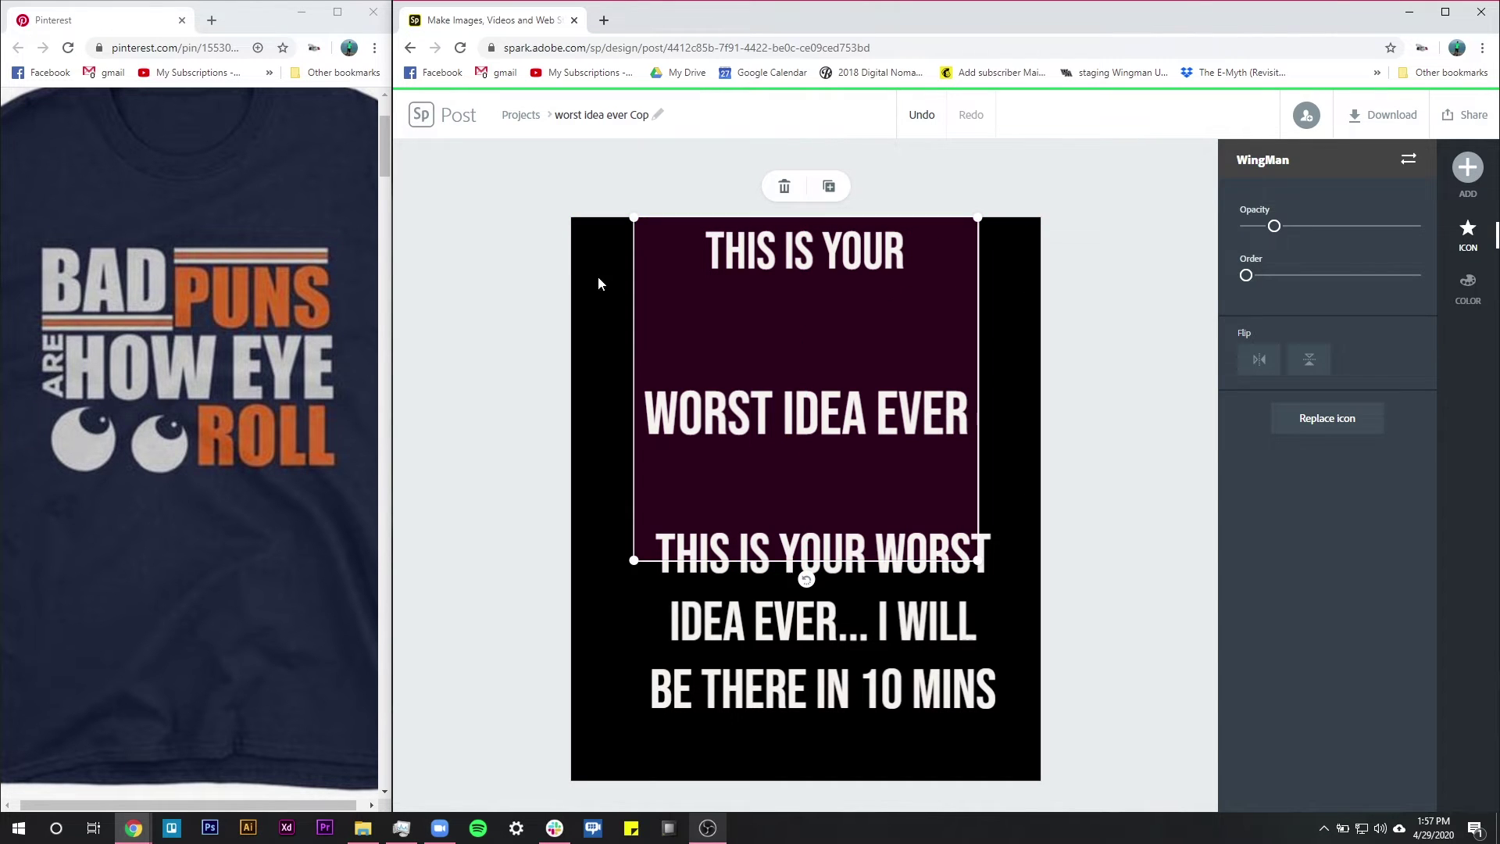
{"action": "left_click", "coordinate": [800, 260]}
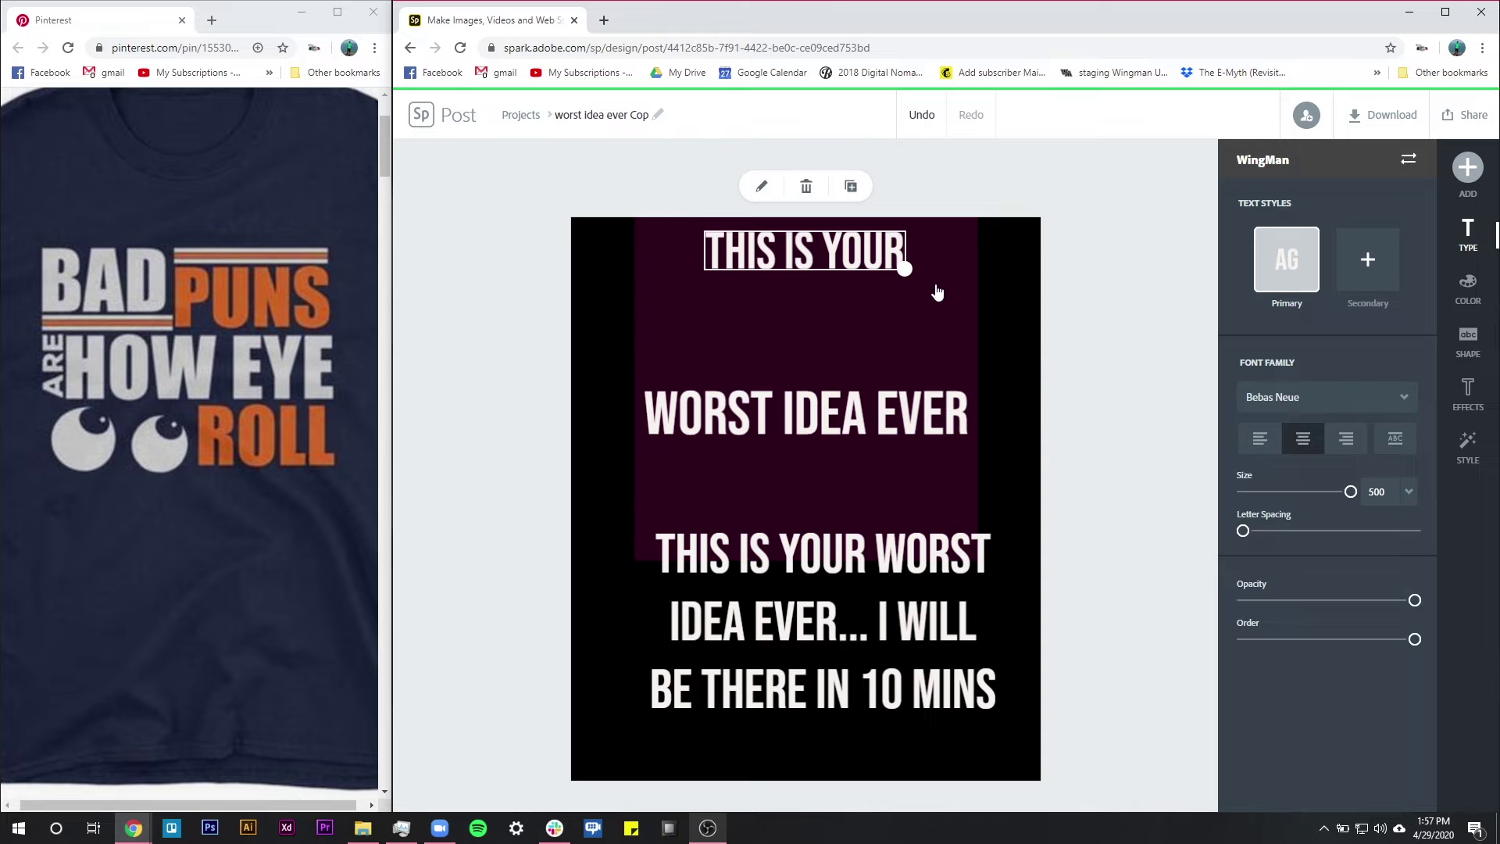
{"action": "left_click_drag", "start_coordinate": [966, 308], "coordinate": [973, 302]}
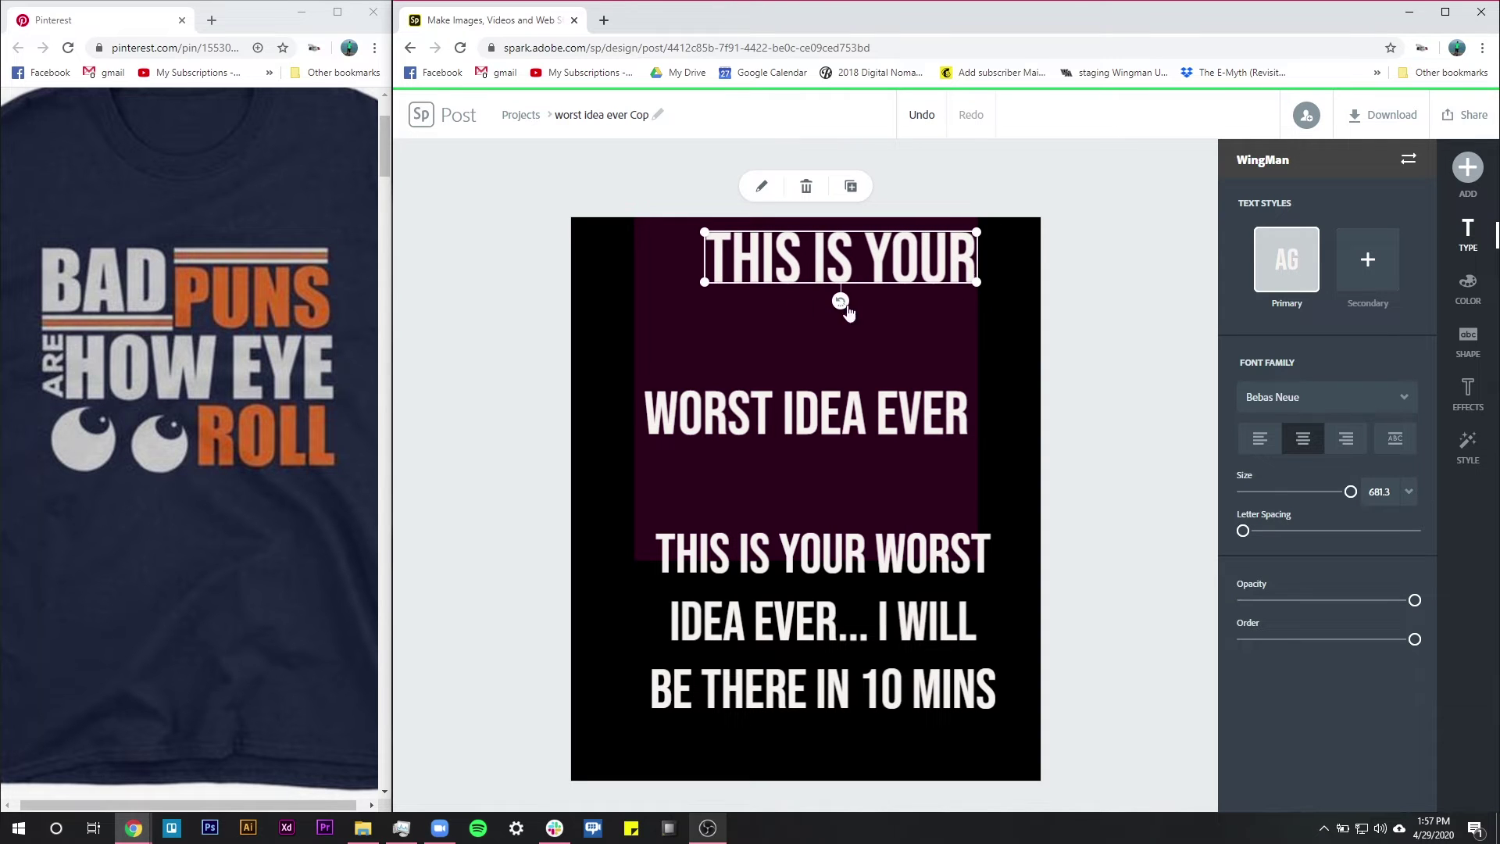
{"action": "left_click", "coordinate": [694, 292]}
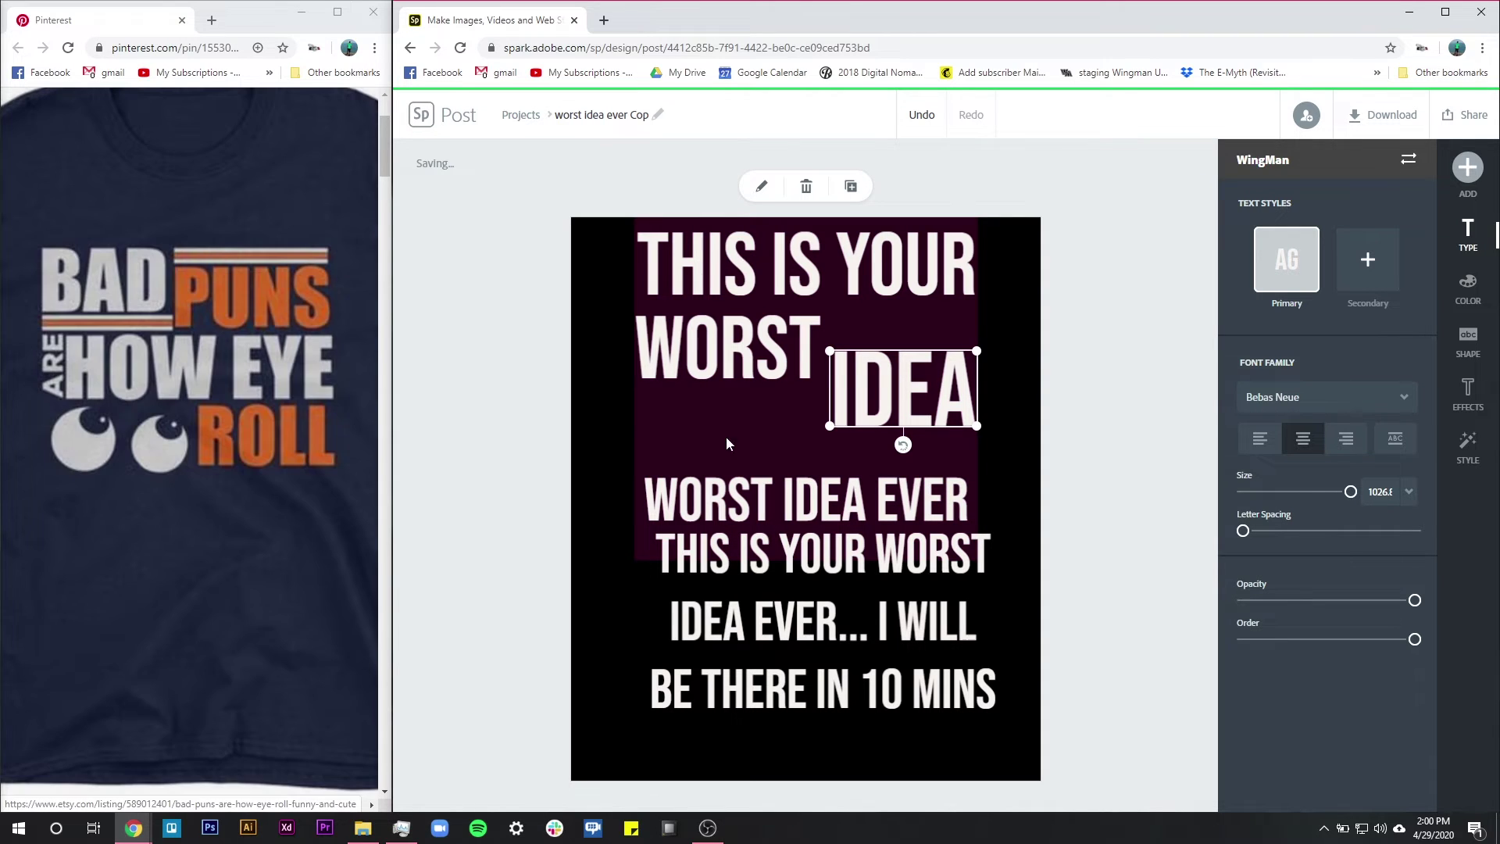
{"action": "left_click", "coordinate": [1019, 364]}
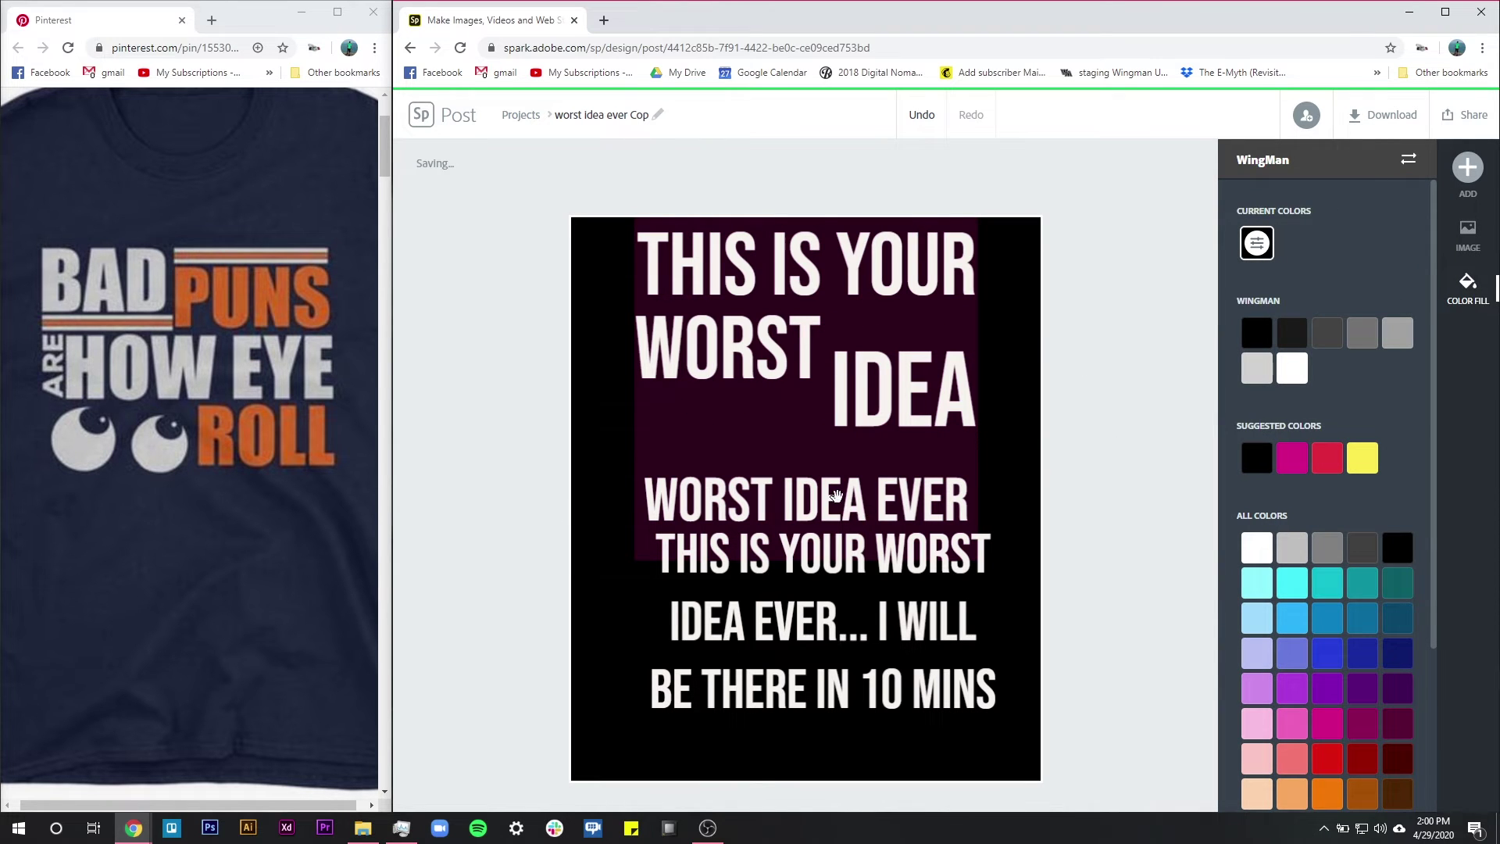
{"action": "left_click", "coordinate": [836, 497]}
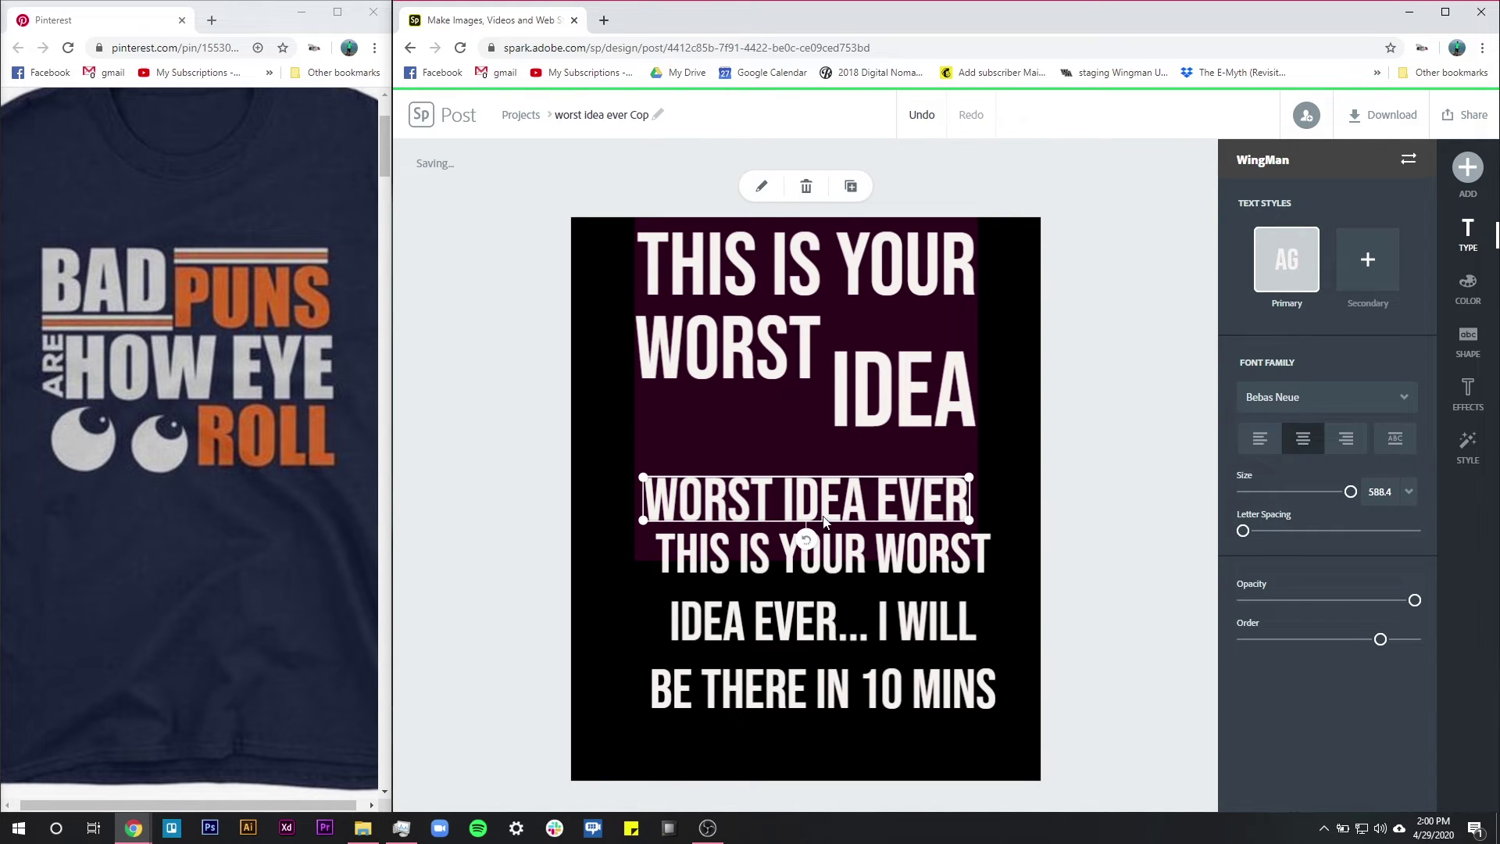
Trim the 'WORST IDEA EVER' text to just 'EVER' and place it under IDEA.
{"action": "double_click", "coordinate": [844, 510]}
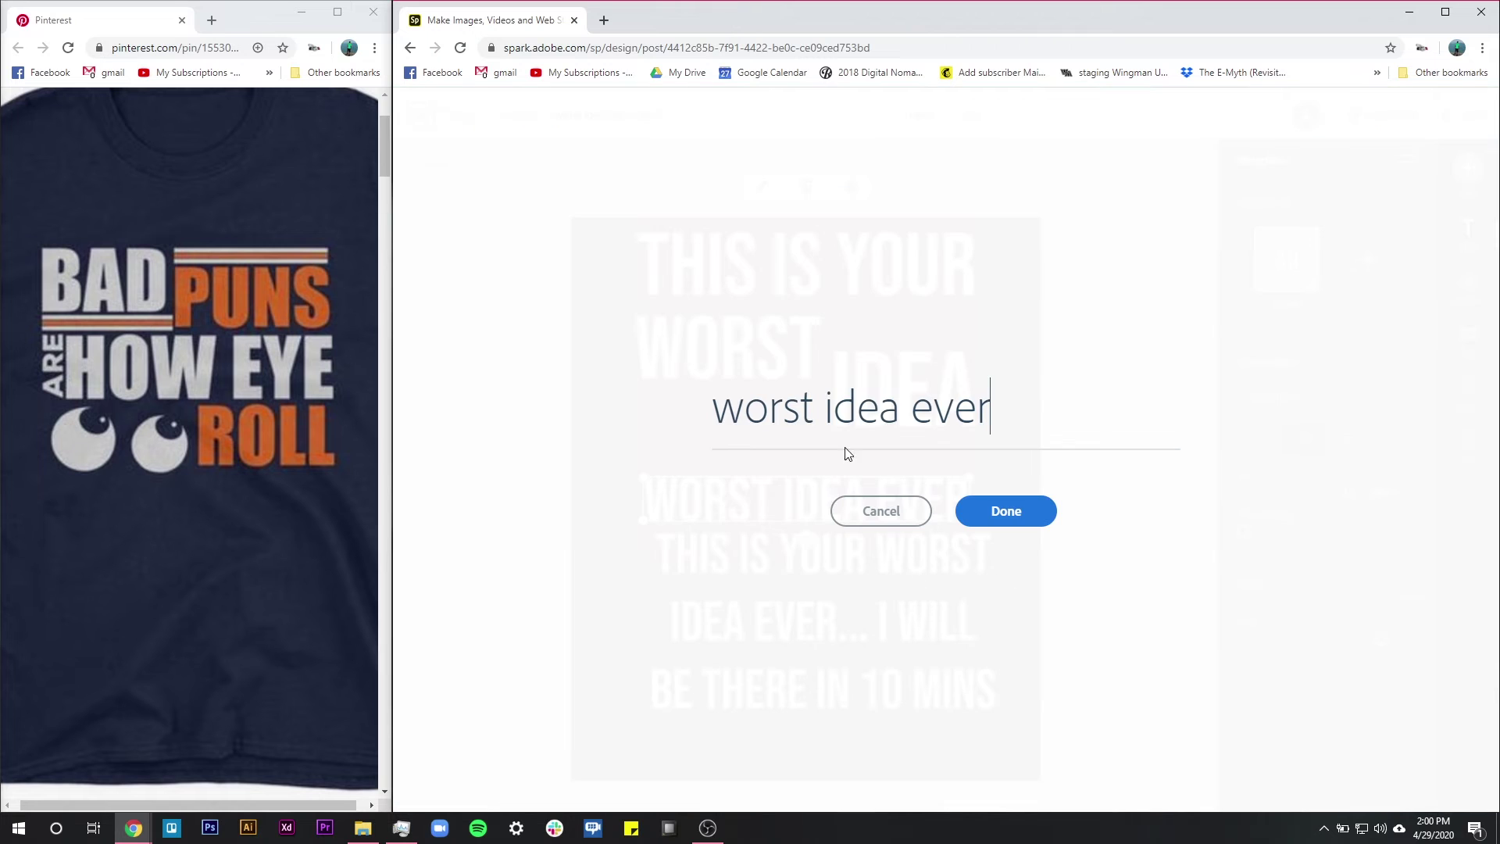
{"action": "left_click_drag", "start_coordinate": [914, 409], "coordinate": [567, 416]}
{"action": "key", "text": "BackSpace"}
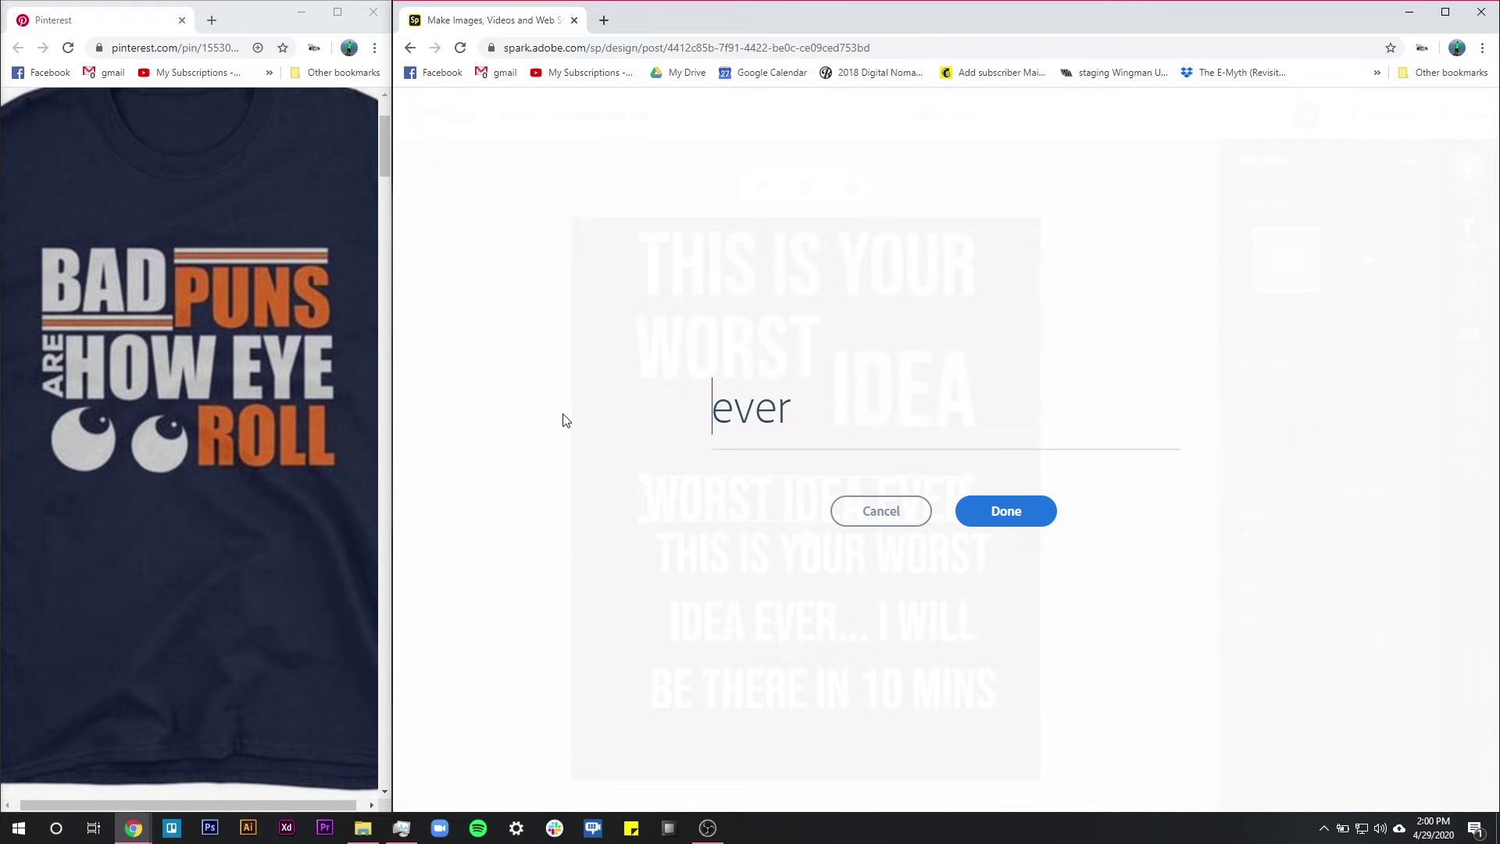
{"action": "left_click", "coordinate": [1016, 510]}
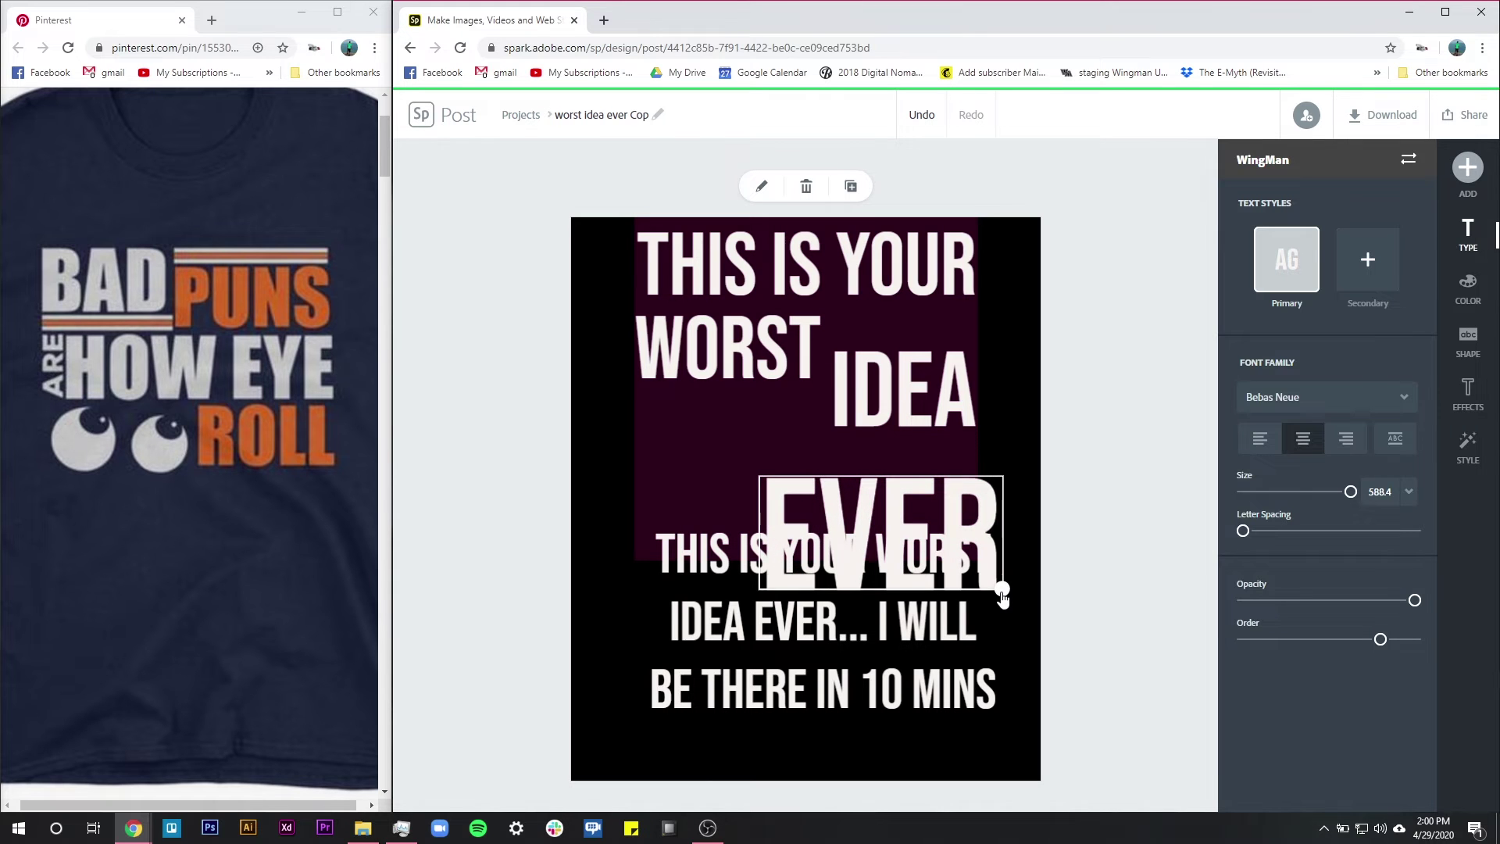
{"action": "left_click_drag", "start_coordinate": [827, 490], "coordinate": [954, 506]}
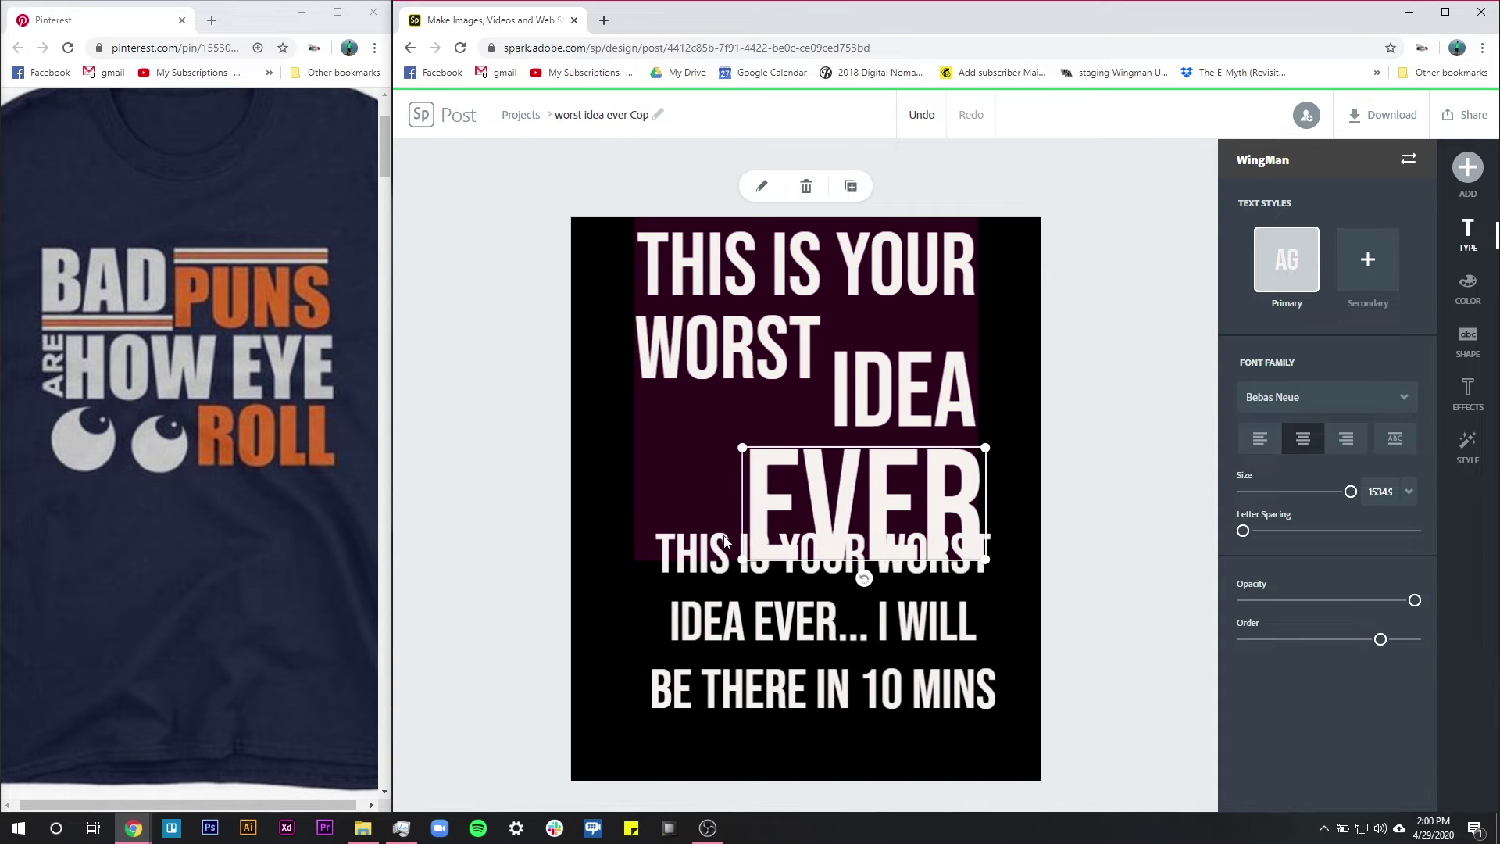
Move the three-line caption further down the shirt, below the plum square.
{"action": "left_click", "coordinate": [707, 556]}
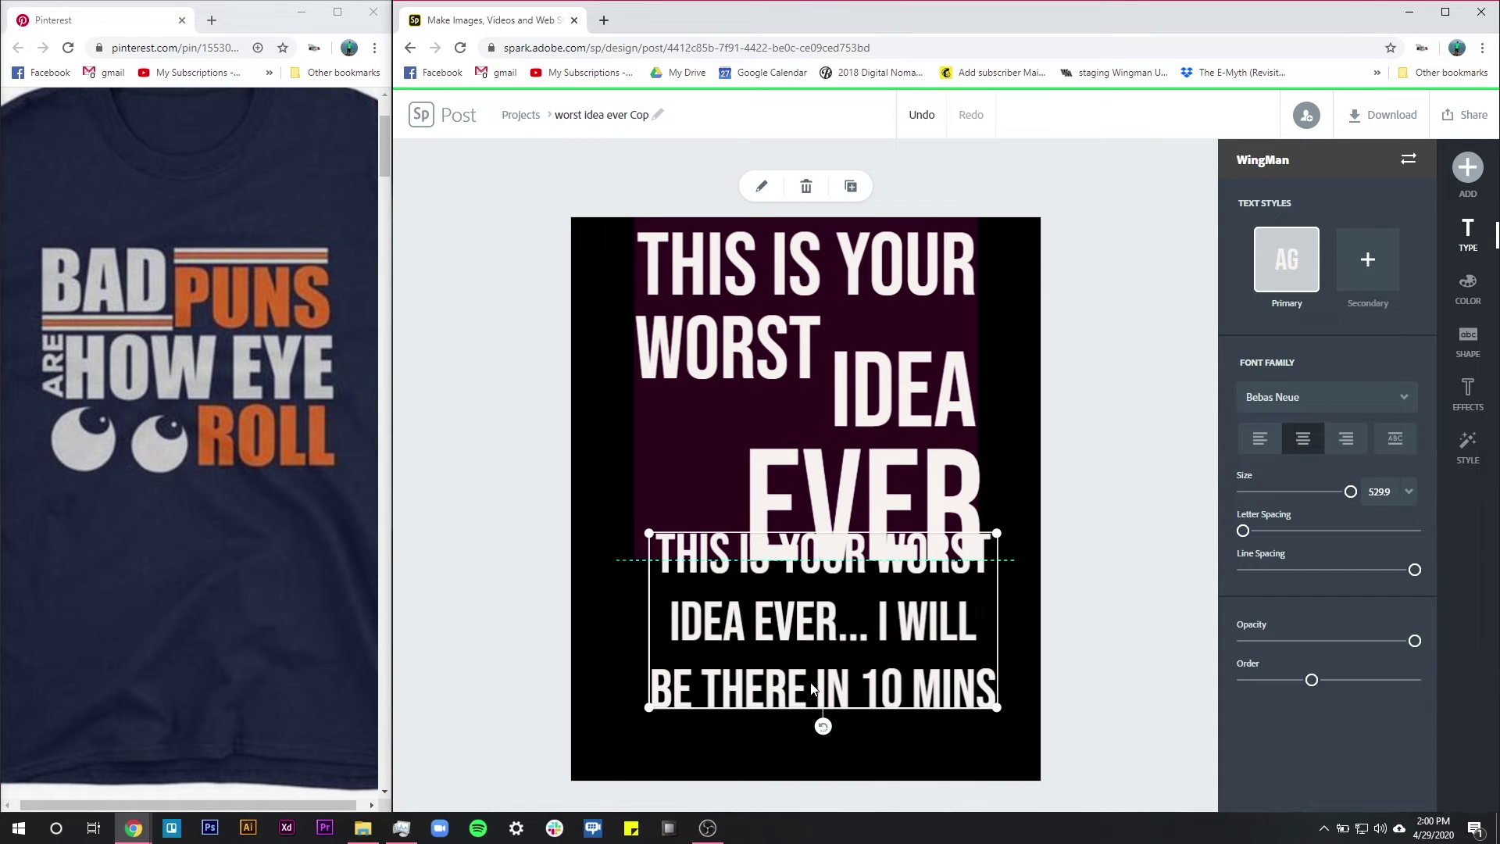
{"action": "left_click_drag", "start_coordinate": [813, 688], "coordinate": [816, 782]}
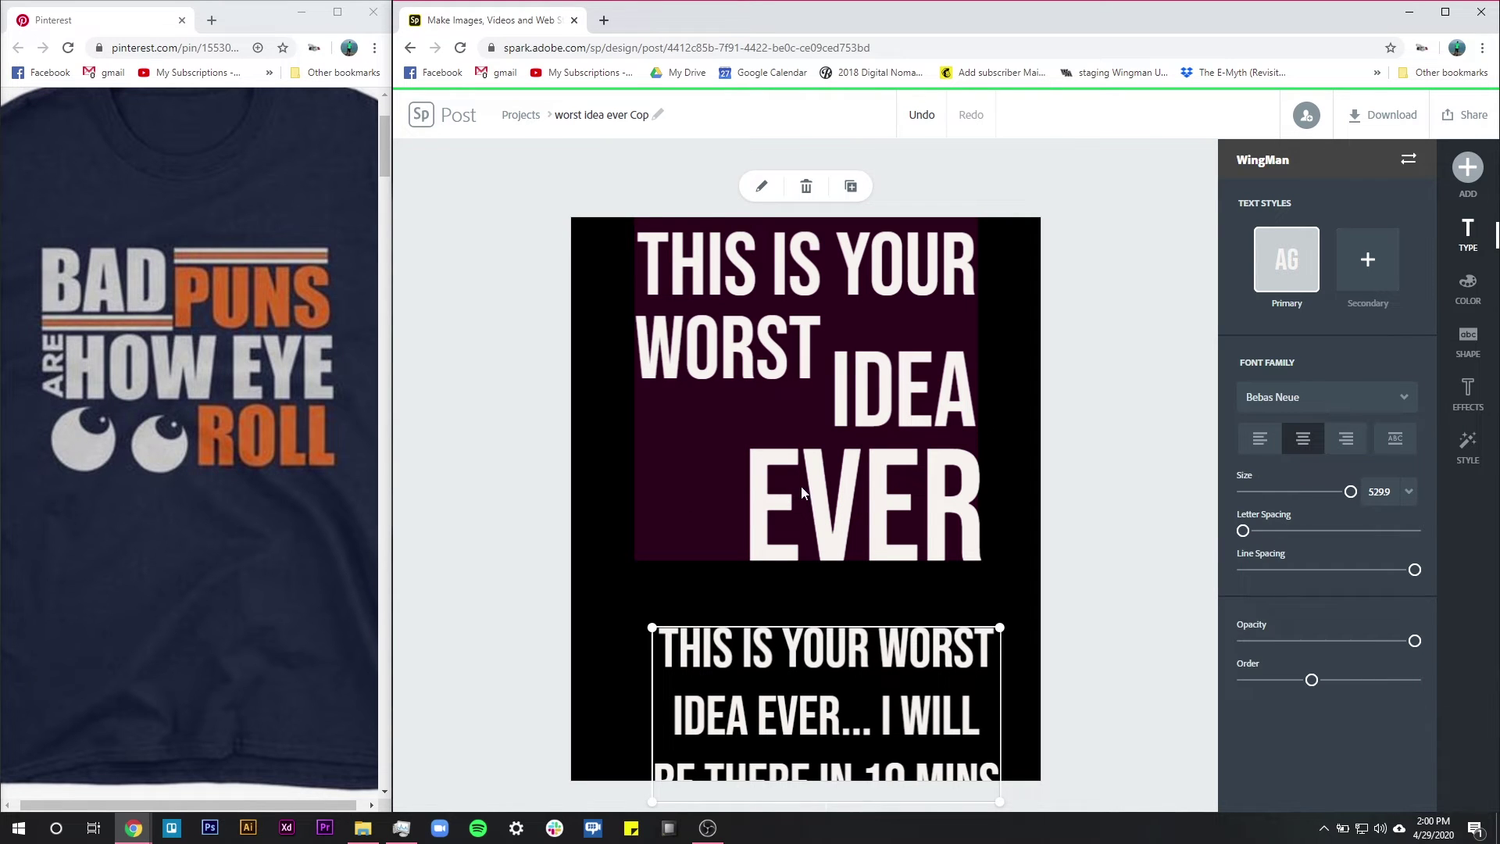
{"action": "left_click", "coordinate": [800, 486]}
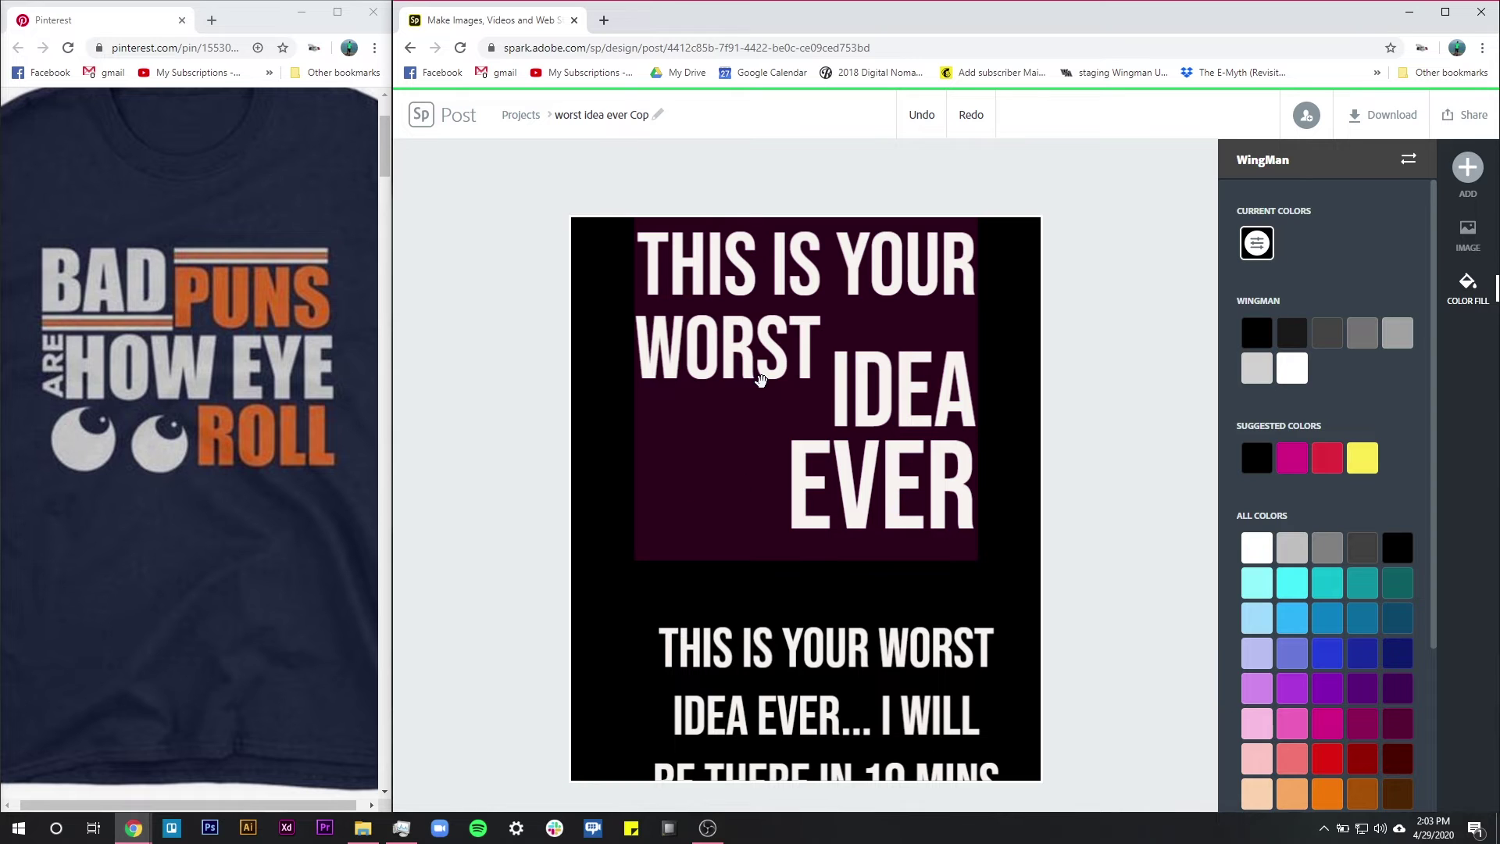
{"action": "left_click", "coordinate": [769, 647]}
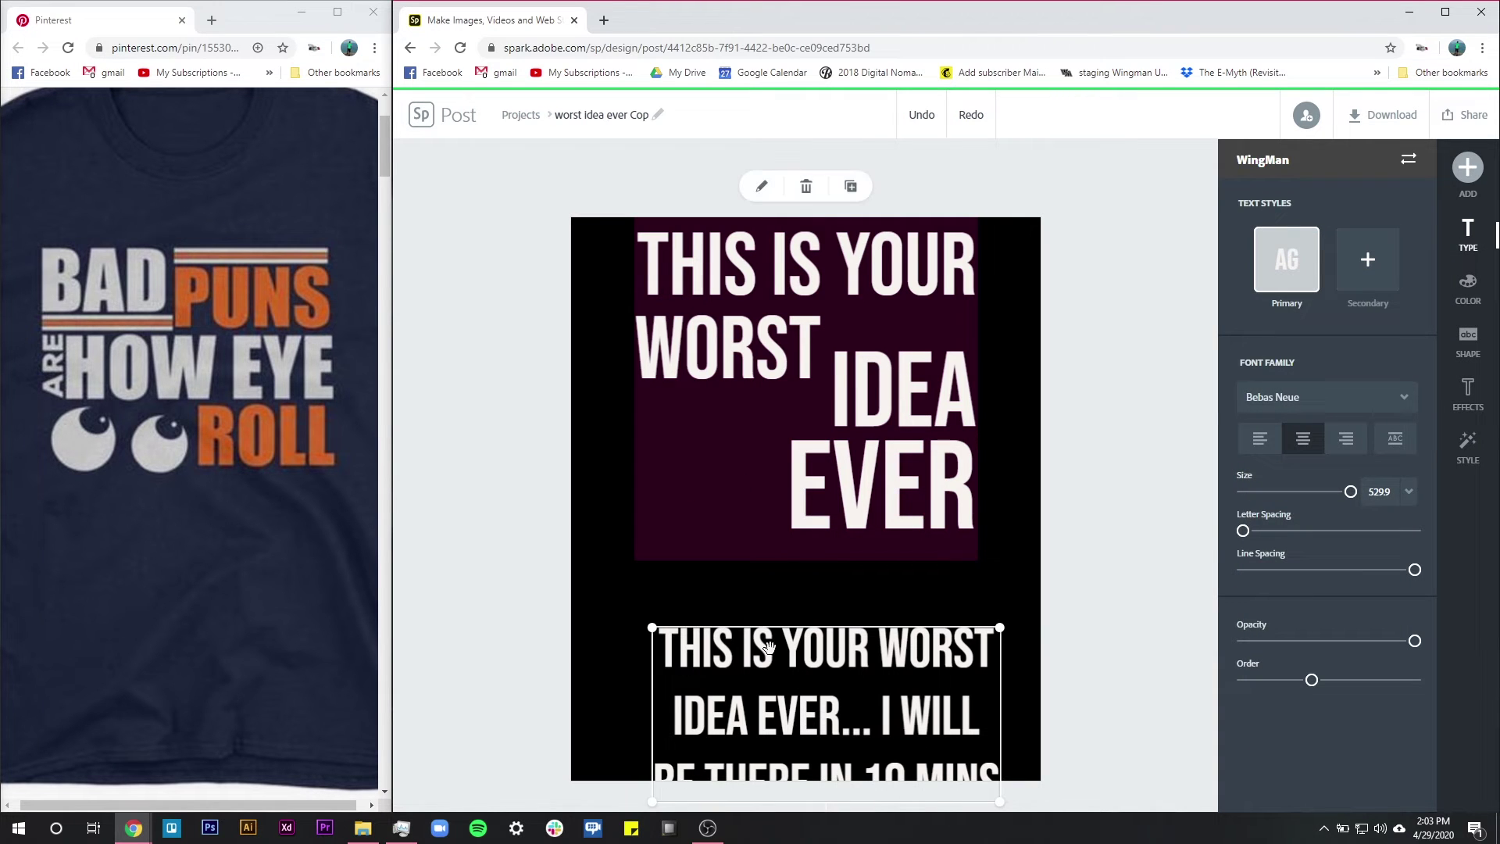
Delete the repeated opening phrase so the caption reads 'I WILL BE THERE IN 10 MINS'.
{"action": "double_click", "coordinate": [852, 691]}
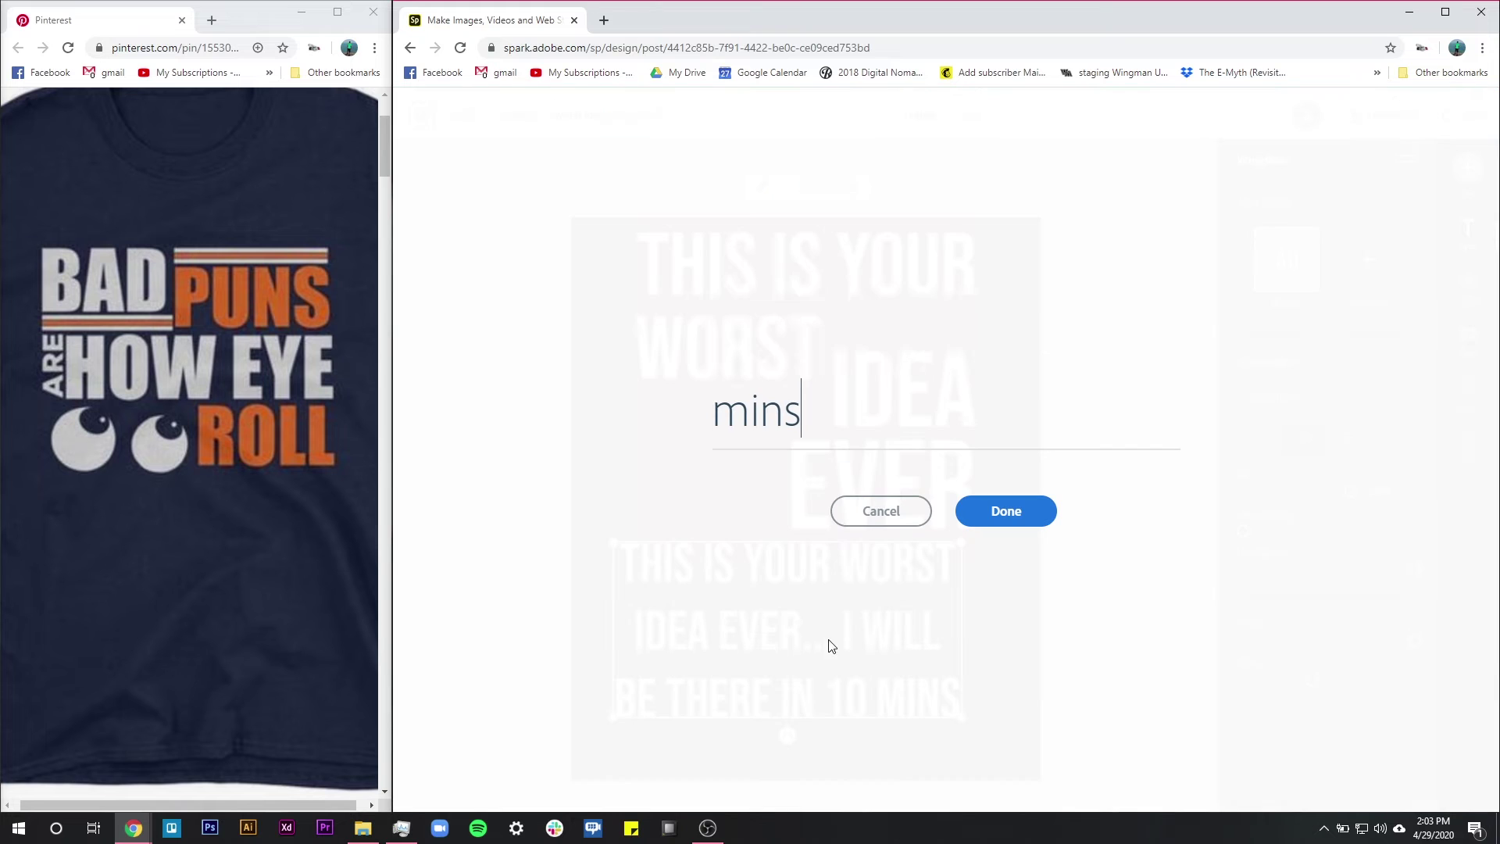
{"action": "left_click_drag", "start_coordinate": [817, 369], "coordinate": [654, 287]}
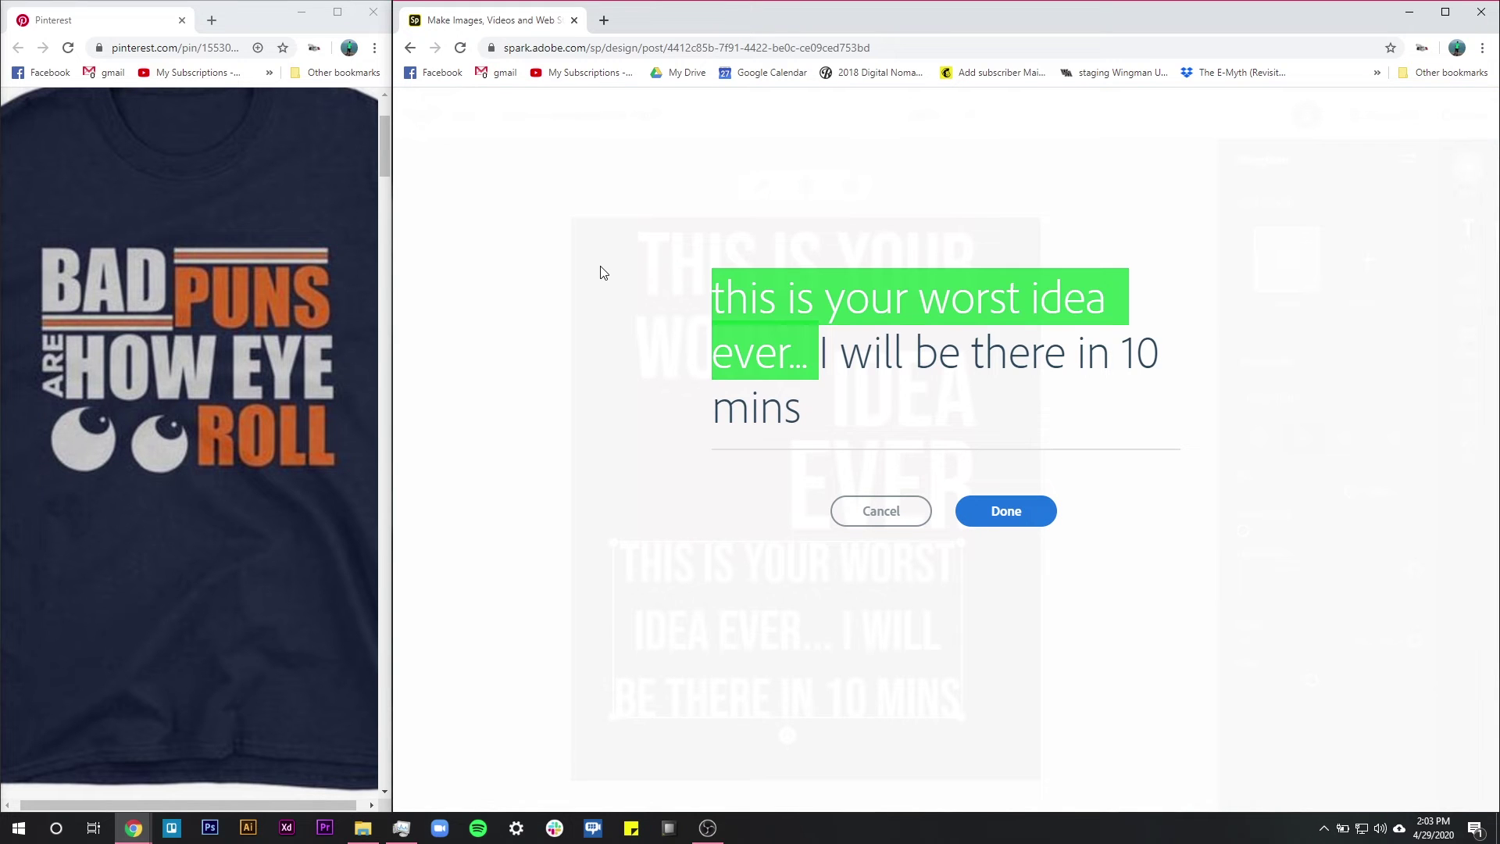
{"action": "key", "text": "BackSpace"}
{"action": "left_click", "coordinate": [1005, 512]}
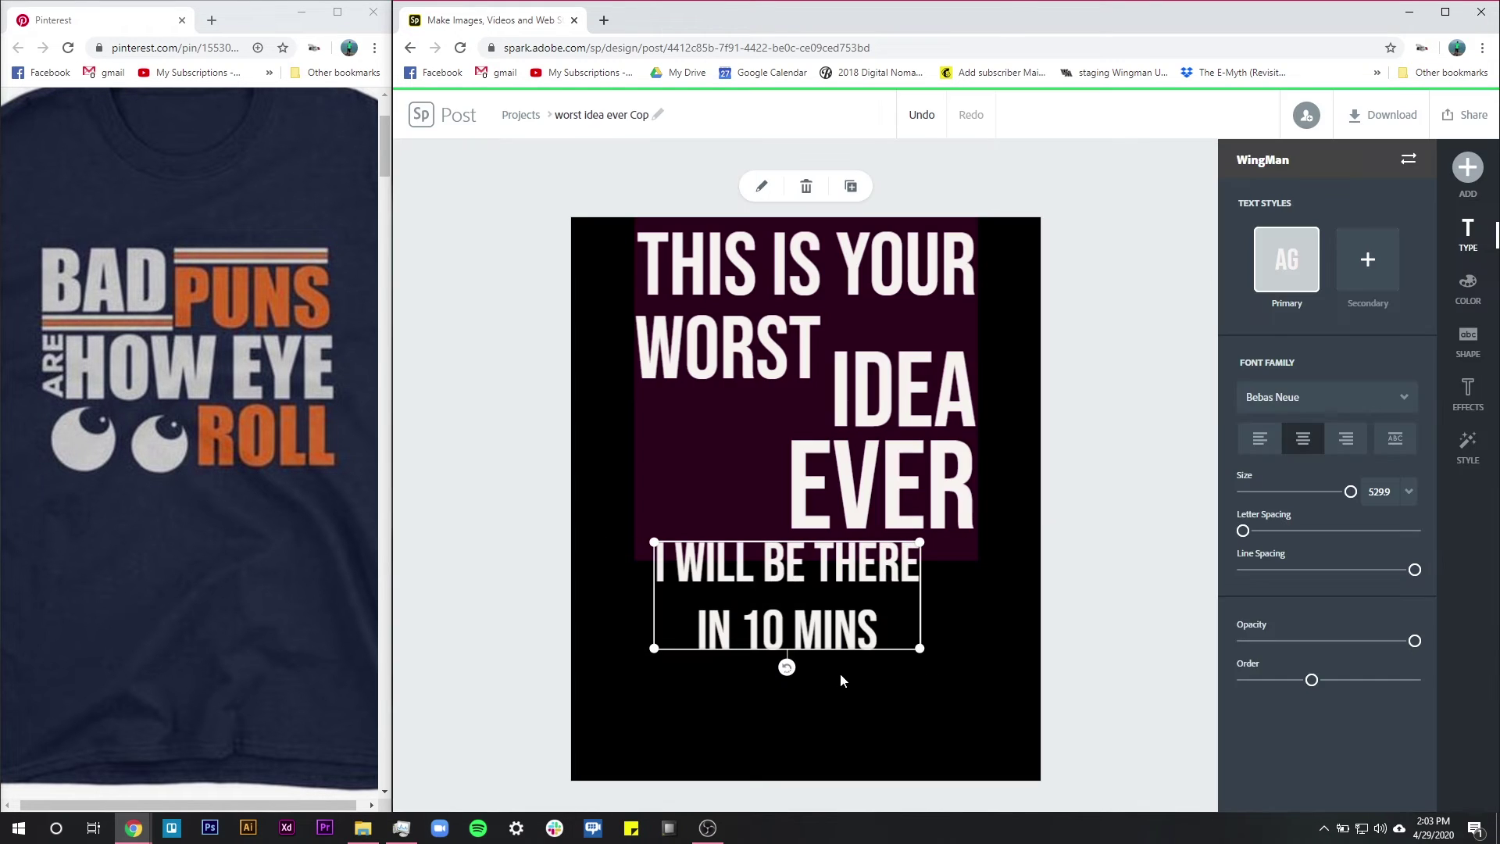
Resize the caption onto one line and align it just below EVER.
{"action": "left_click_drag", "start_coordinate": [921, 649], "coordinate": [1041, 578]}
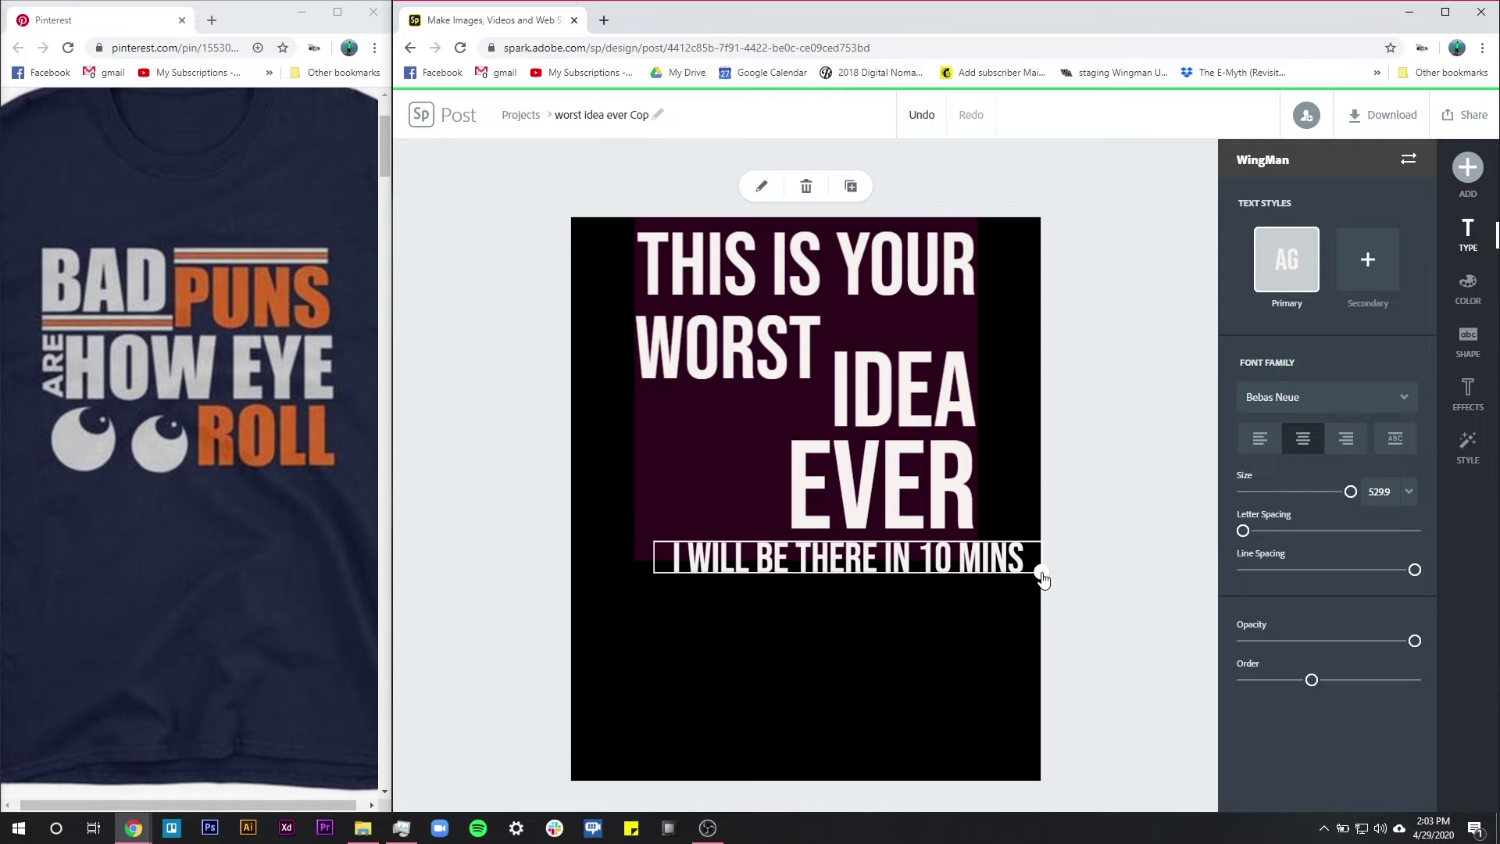
{"action": "left_click", "coordinate": [893, 564]}
{"action": "left_click_drag", "start_coordinate": [894, 564], "coordinate": [867, 566]}
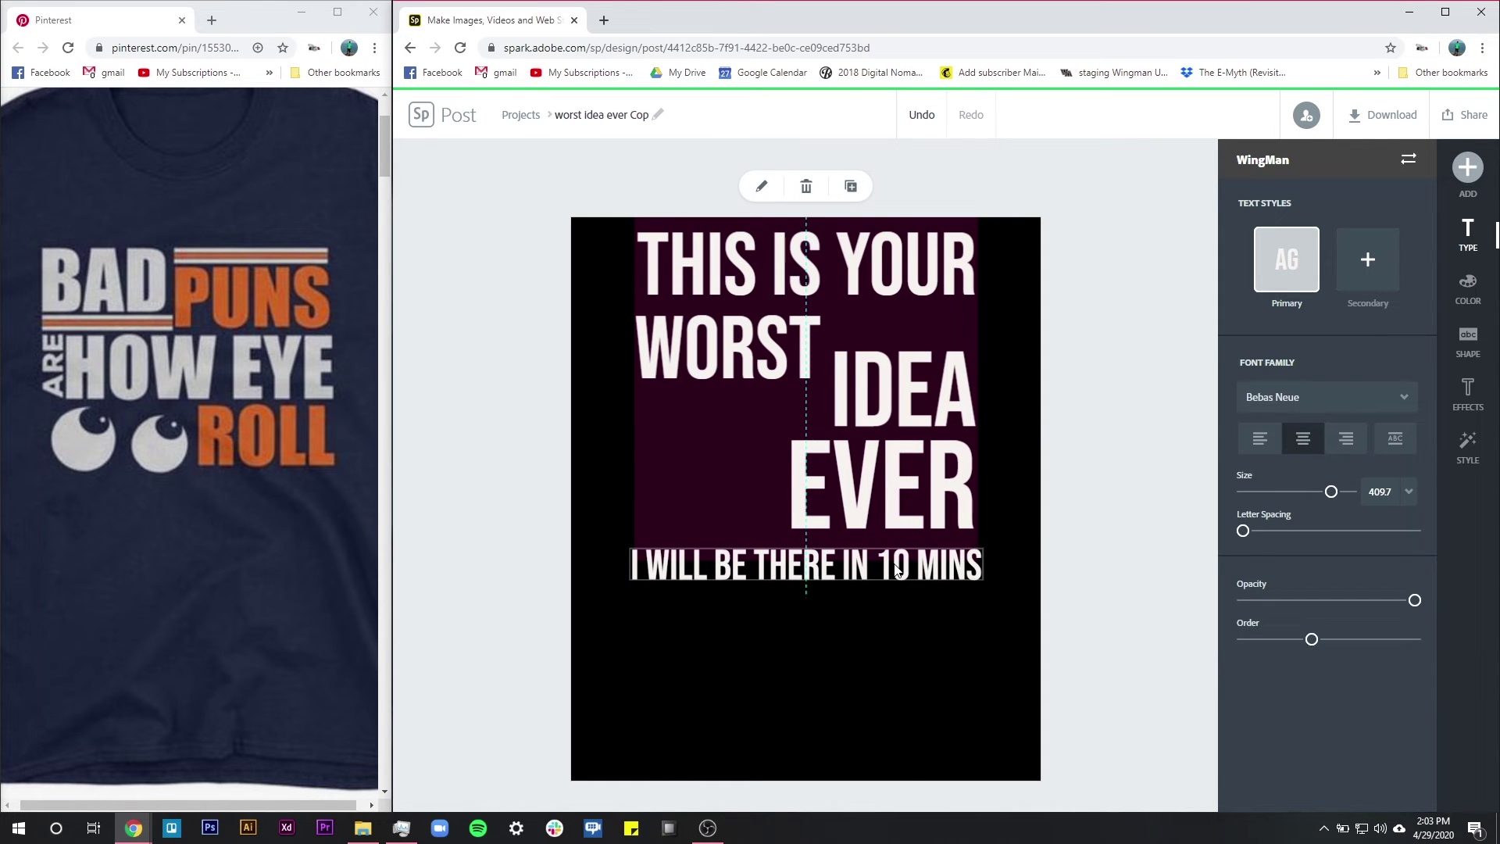
{"action": "left_click_drag", "start_coordinate": [981, 578], "coordinate": [962, 578]}
{"action": "key", "text": "Right"}
{"action": "key", "text": "Right"}
{"action": "key", "text": "Right"}
{"action": "key", "text": "Right"}
{"action": "key", "text": "Right"}
{"action": "key", "text": "Right"}
{"action": "key", "text": "Right"}
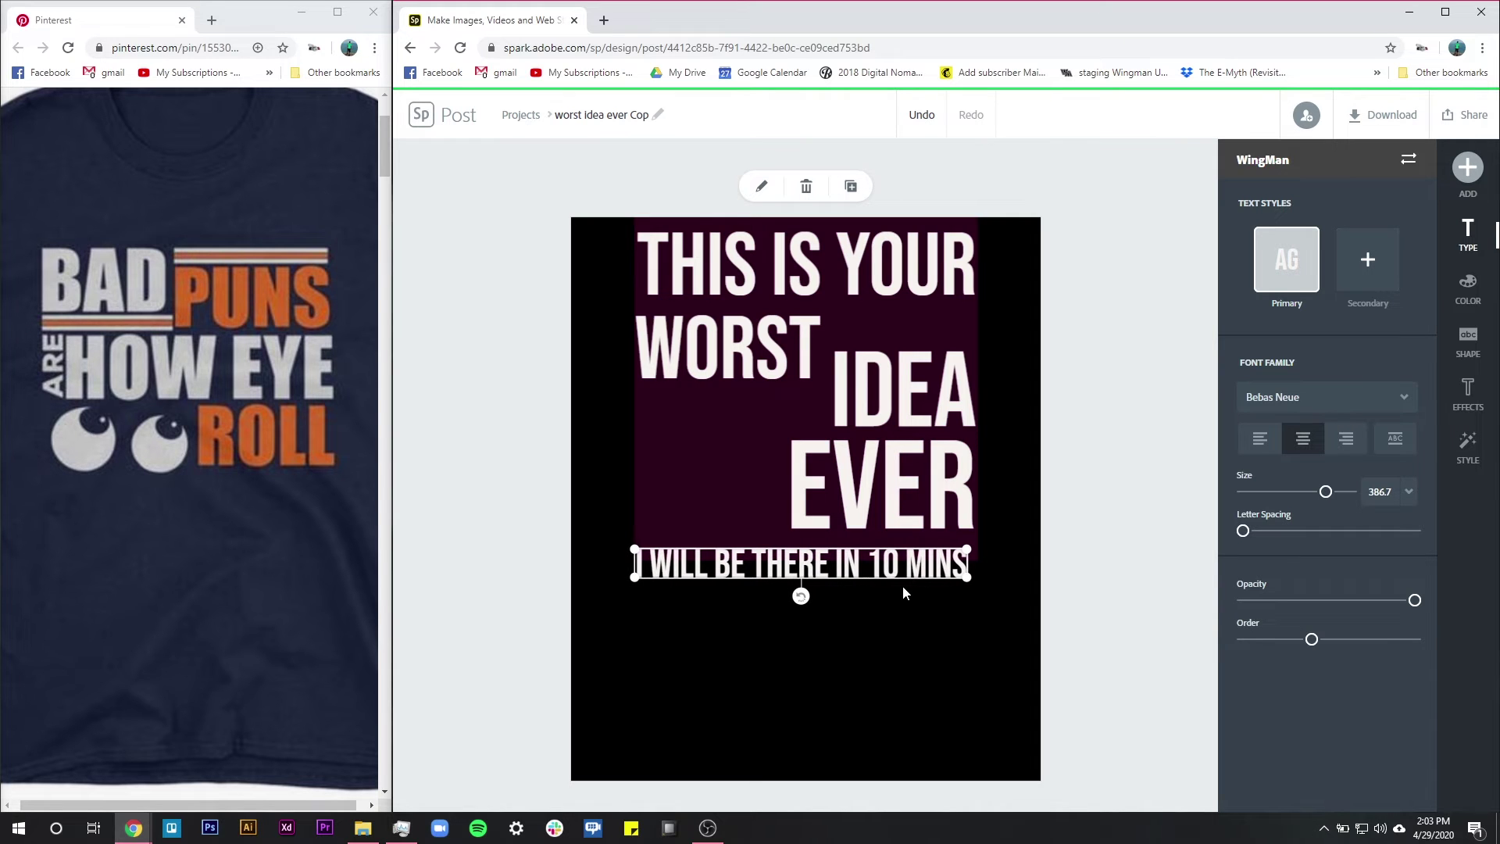
{"action": "left_click_drag", "start_coordinate": [977, 557], "coordinate": [980, 549]}
{"action": "left_click", "coordinate": [1001, 532]}
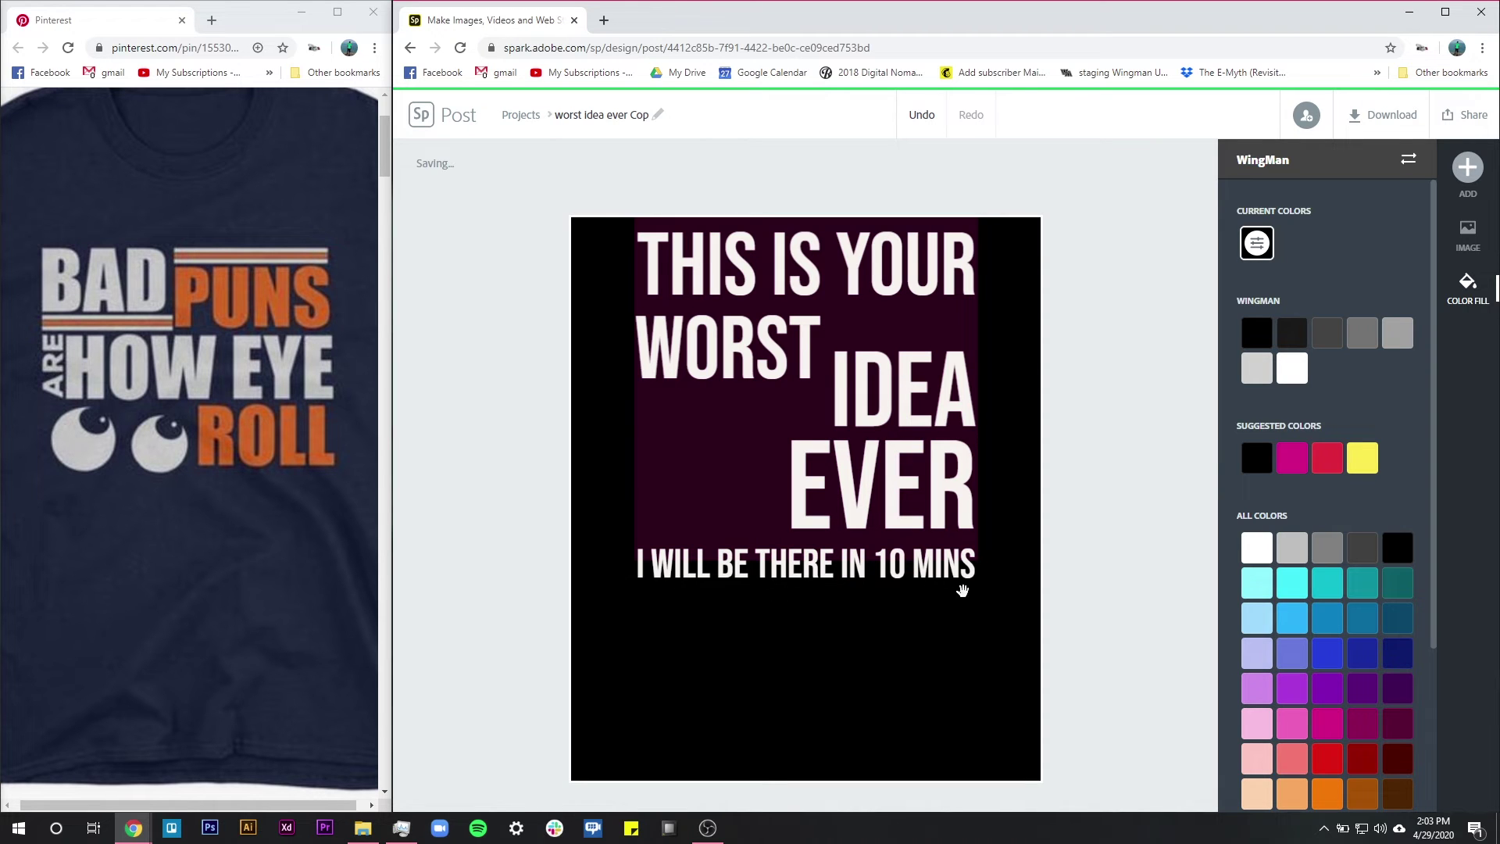
{"action": "left_click", "coordinate": [918, 562]}
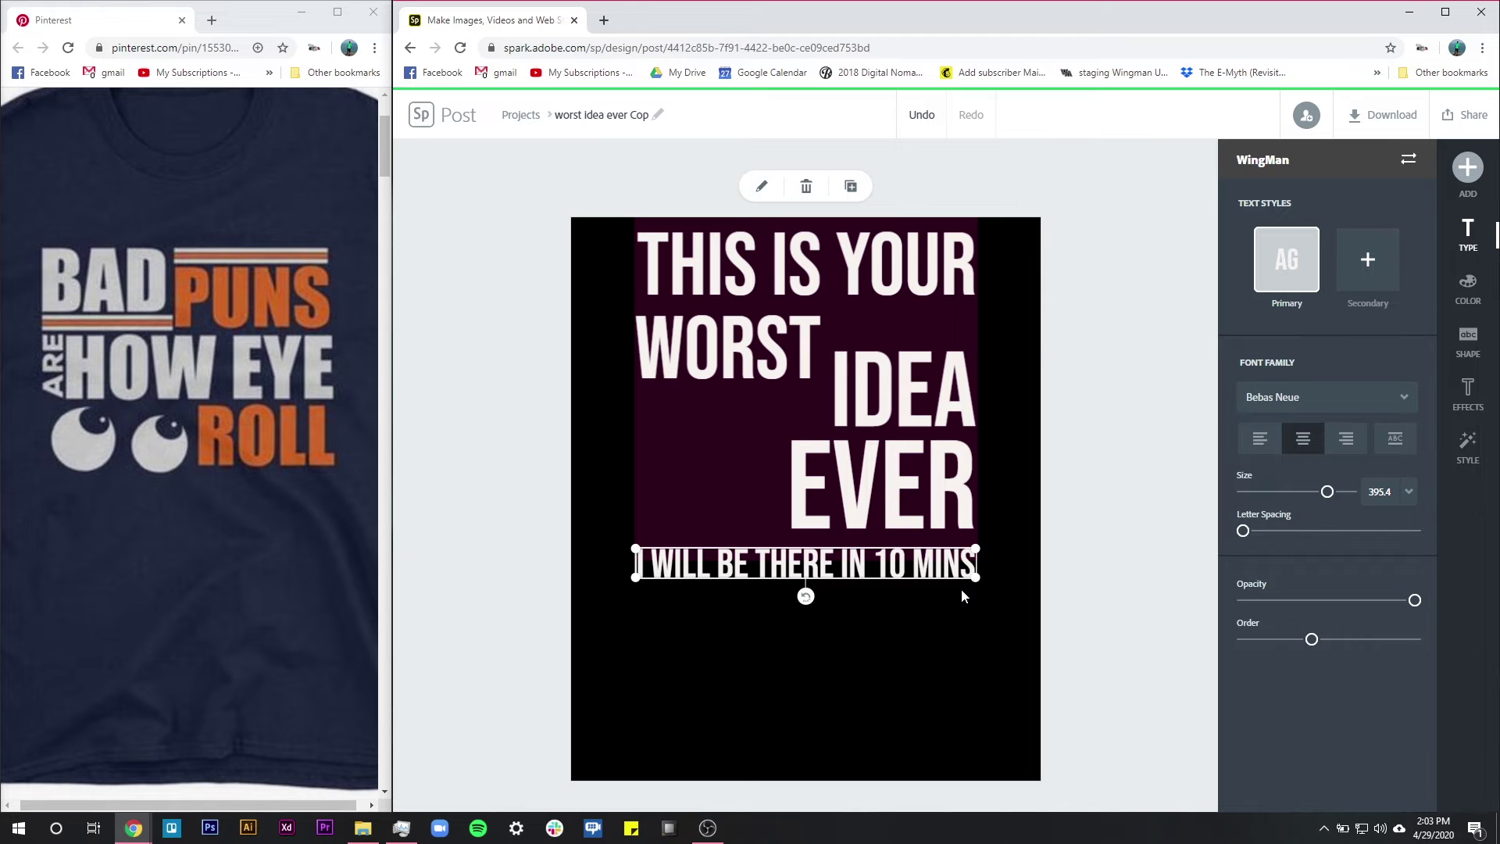
{"action": "left_click_drag", "start_coordinate": [962, 596], "coordinate": [963, 587]}
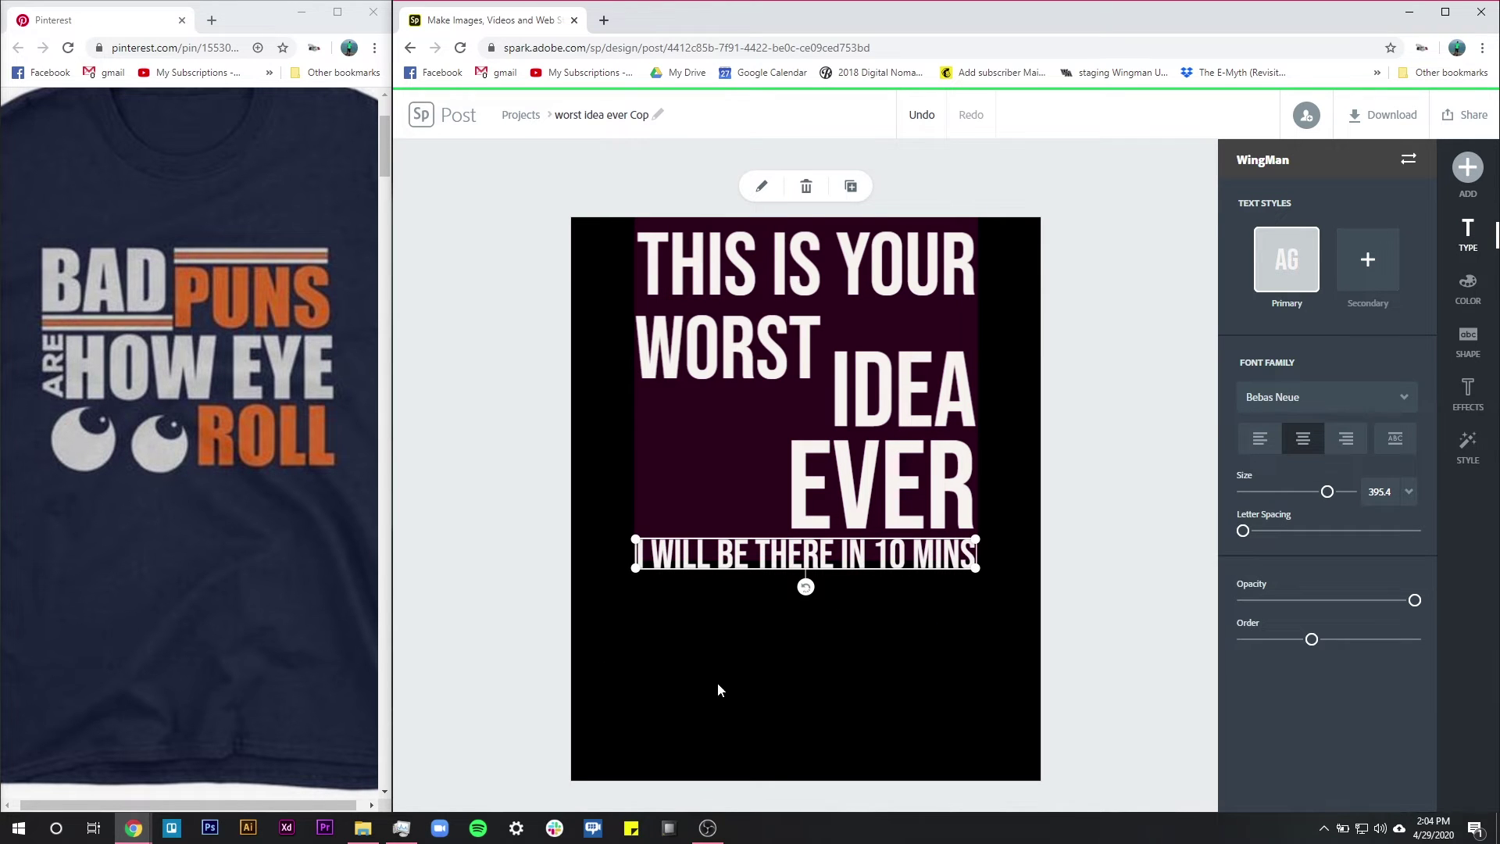
{"action": "left_click", "coordinate": [794, 694]}
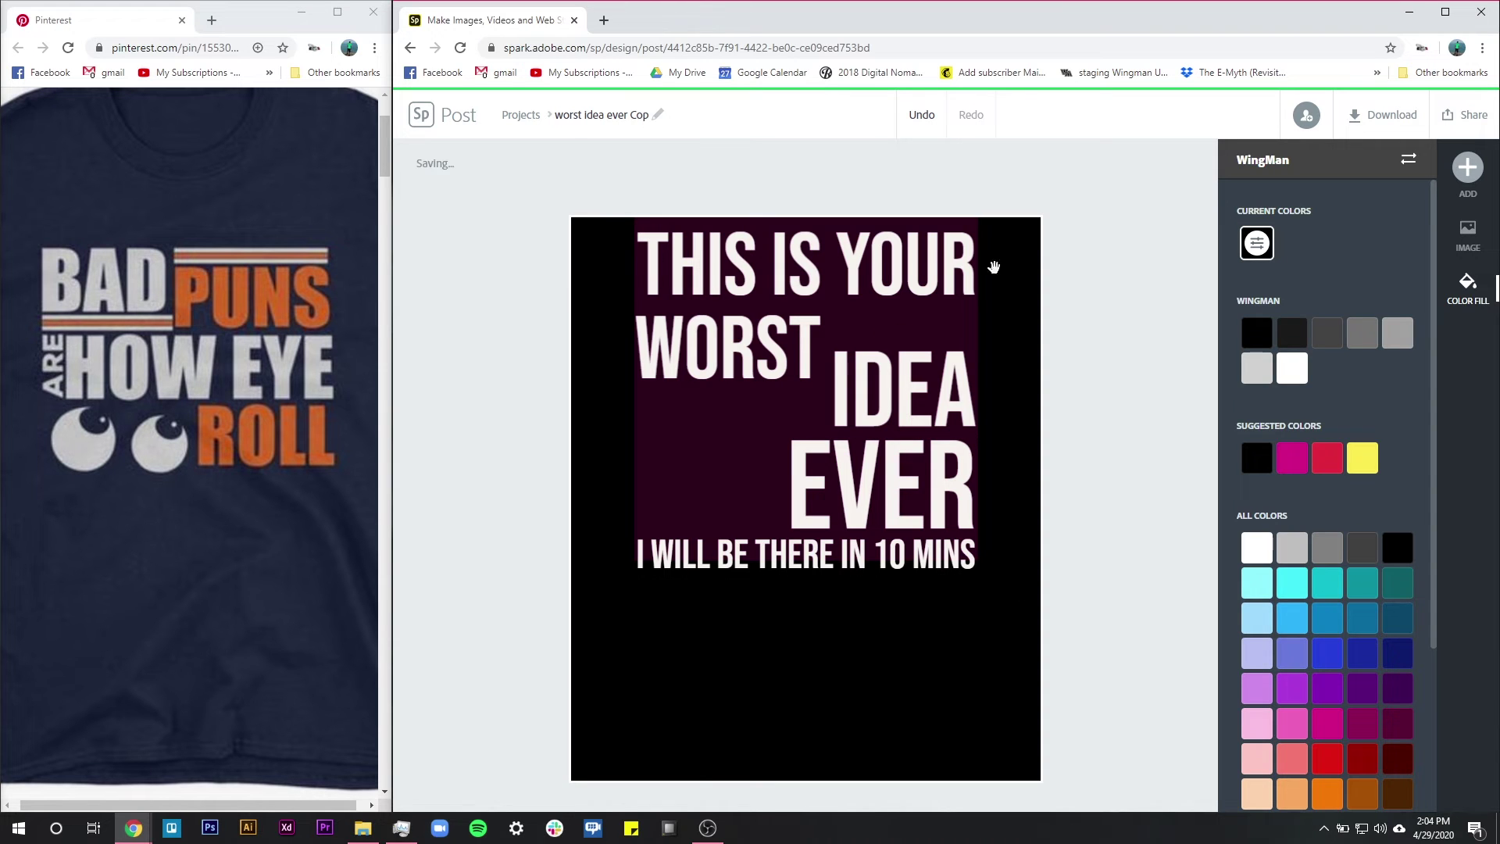
Enlarge the 'THIS IS YOUR' line slightly.
{"action": "left_click", "coordinate": [664, 267]}
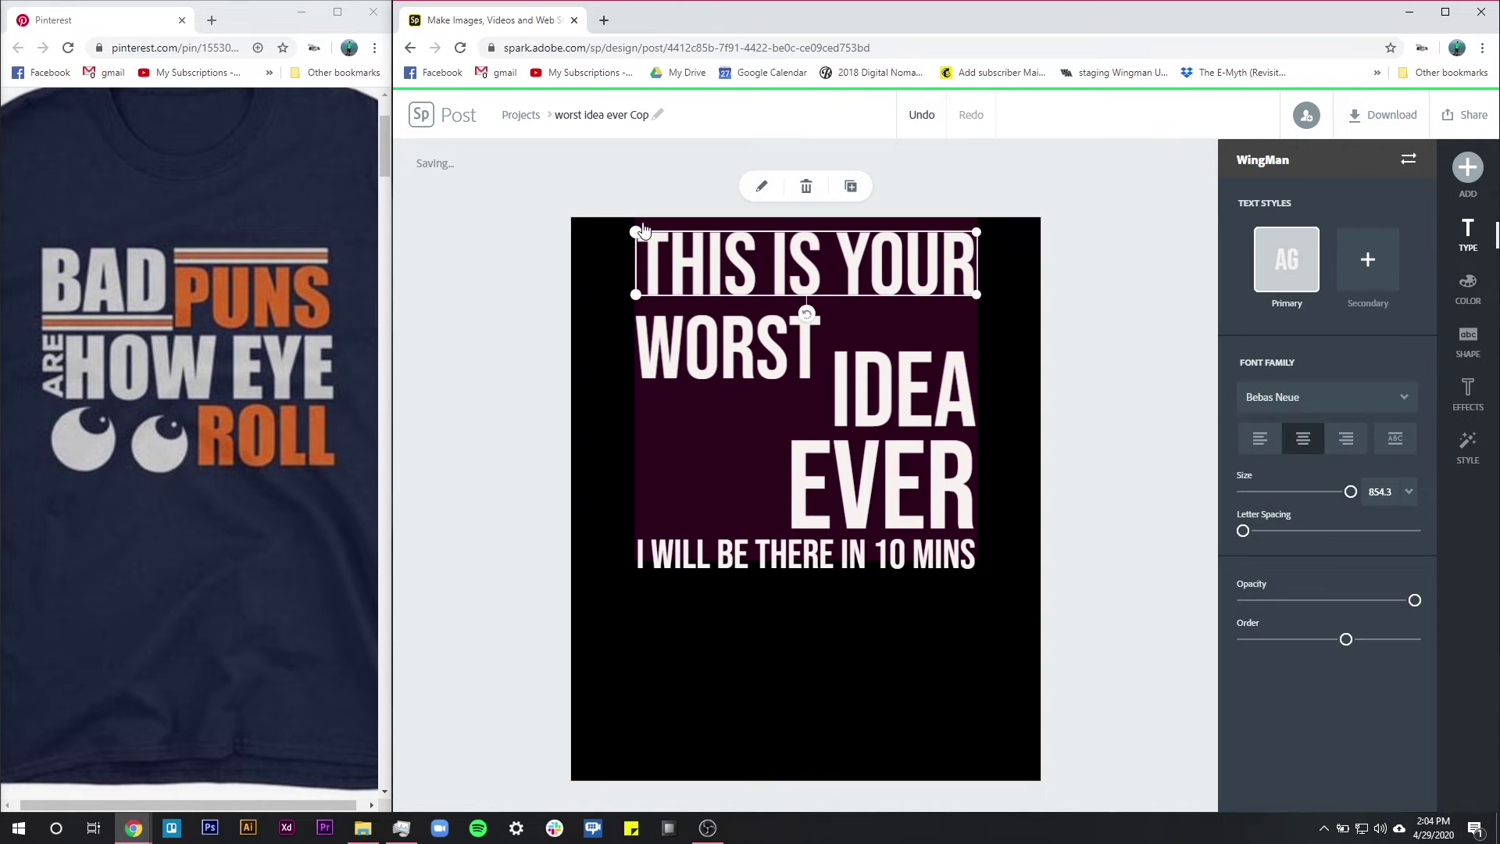
{"action": "left_click_drag", "start_coordinate": [641, 229], "coordinate": [628, 226]}
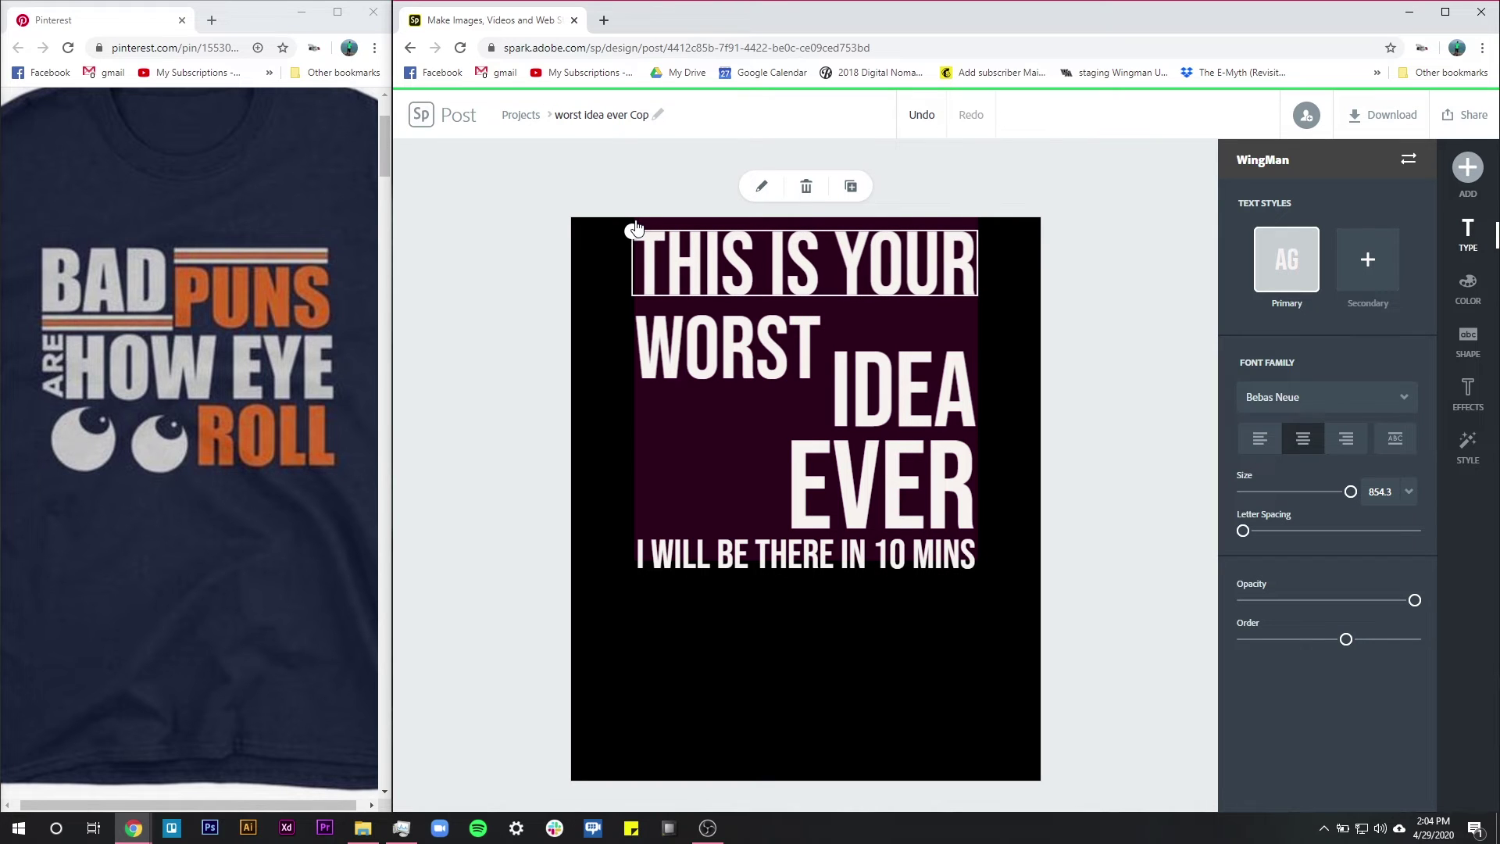
{"action": "left_click", "coordinate": [536, 360]}
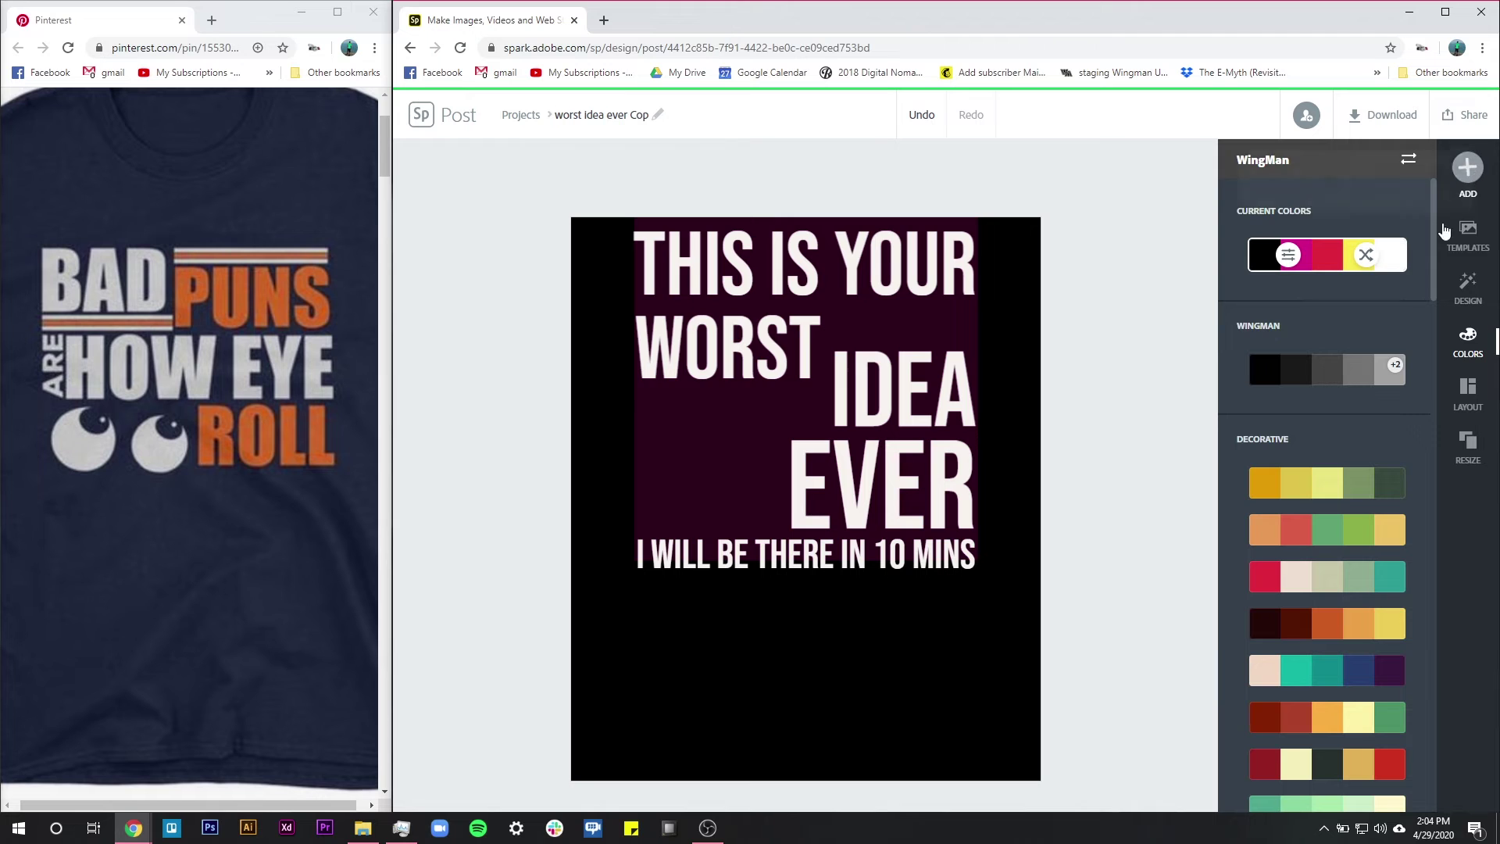
Add a red rectangle icon found by searching 'rectangle' and shrink it to a small bar.
{"action": "left_click", "coordinate": [1467, 167]}
{"action": "left_click", "coordinate": [1353, 173]}
{"action": "double_click", "coordinate": [1329, 238]}
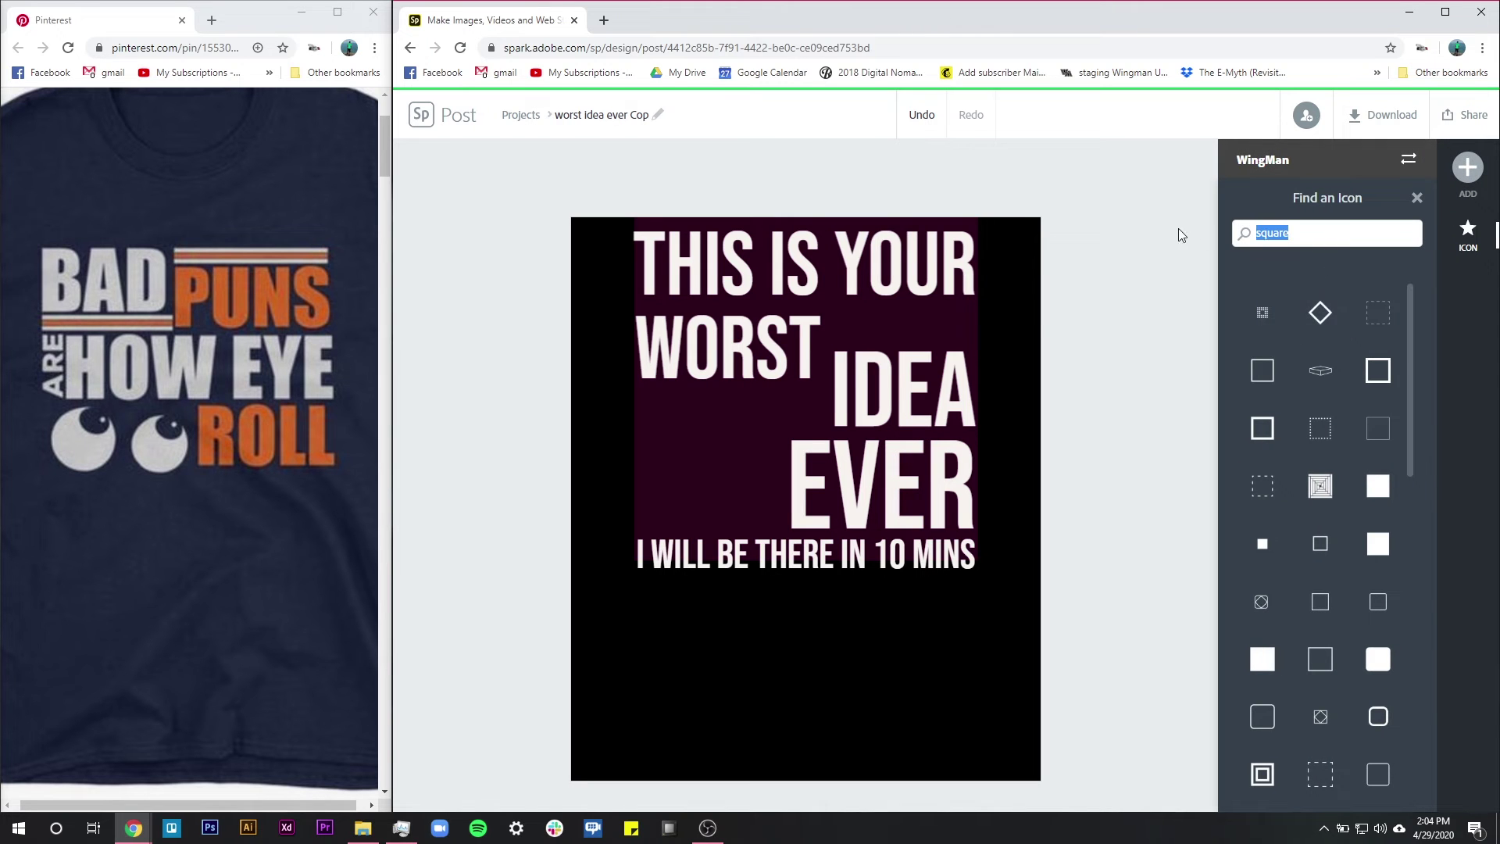
{"action": "type", "text": "rectangle"}
{"action": "key", "text": "Return"}
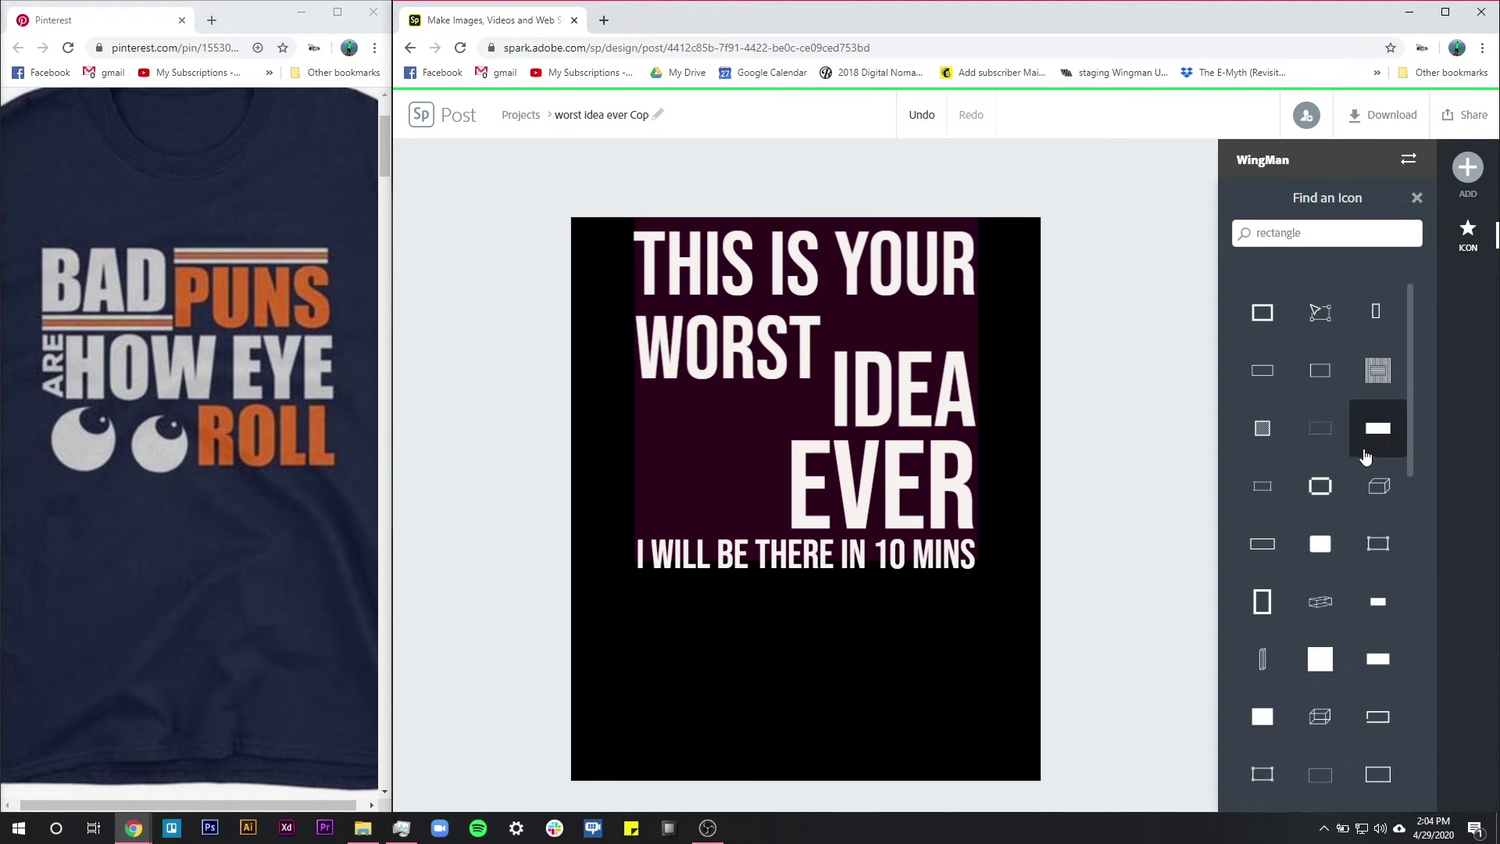
{"action": "left_click", "coordinate": [1377, 453]}
{"action": "left_click_drag", "start_coordinate": [972, 569], "coordinate": [680, 711]}
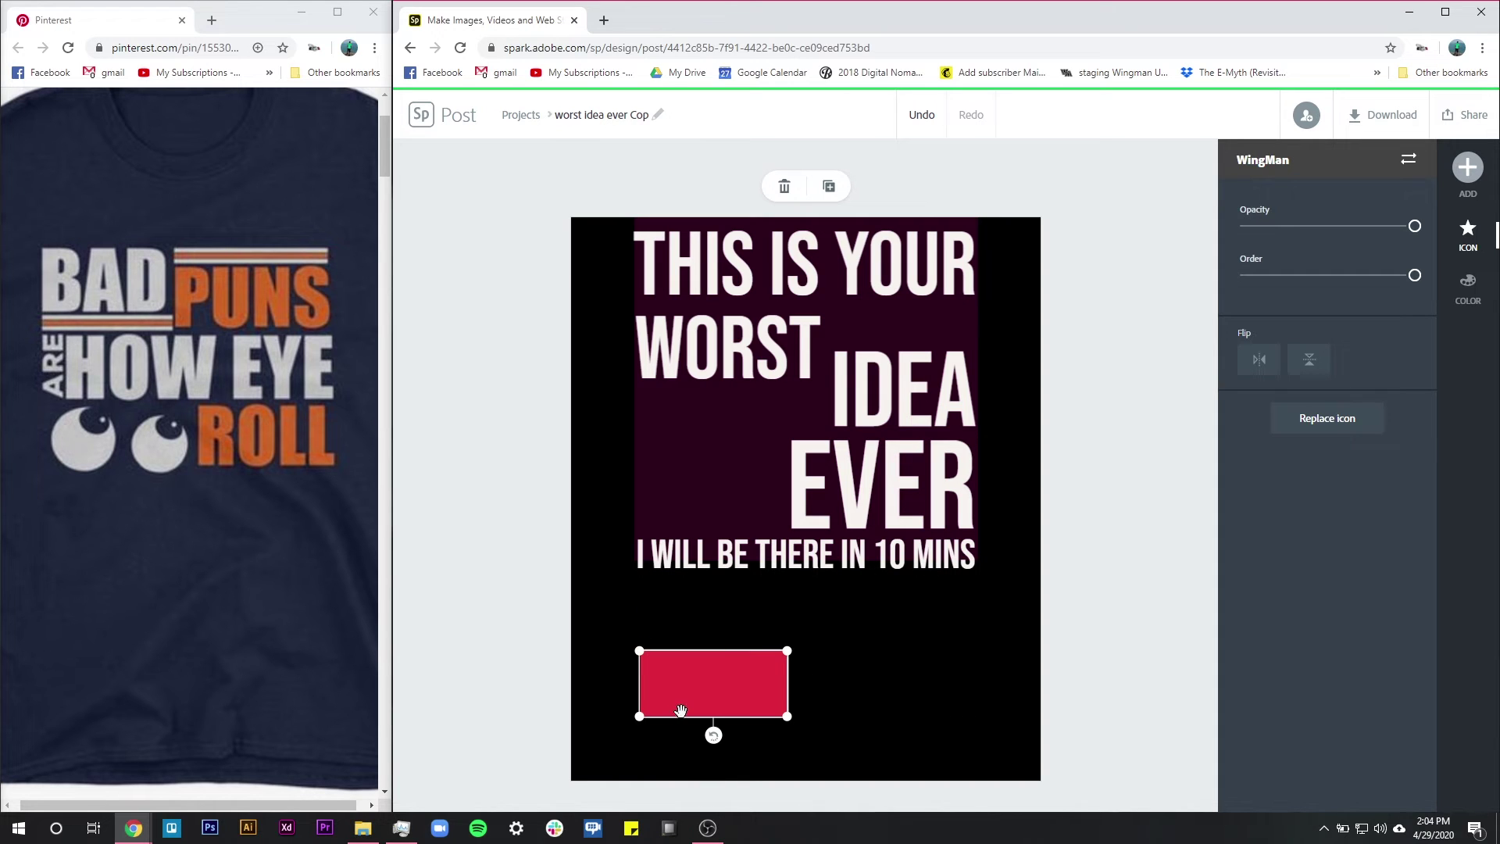
{"action": "left_click", "coordinate": [887, 322]}
{"action": "left_click_drag", "start_coordinate": [977, 286], "coordinate": [809, 423]}
Duplicate the red bar and position the copies beside WORST and to the left of IDEA.
{"action": "key", "text": "ctrl+c"}
{"action": "key", "text": "ctrl+v"}
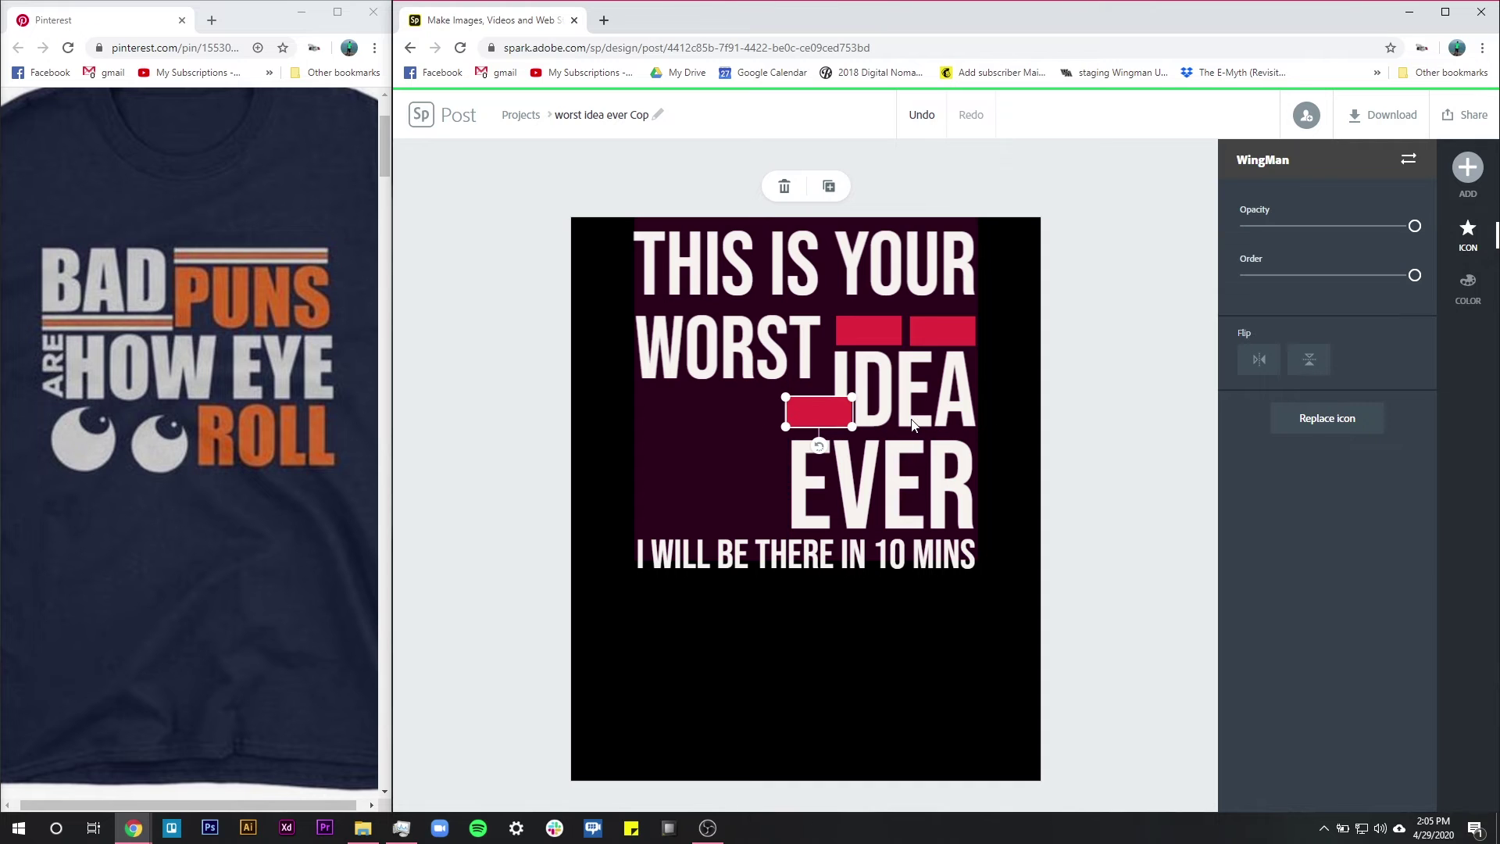
{"action": "key", "text": "Left"}
{"action": "key", "text": "Left"}
{"action": "key", "text": "Left"}
{"action": "key", "text": "Left"}
{"action": "key", "text": "Left"}
{"action": "key", "text": "Left"}
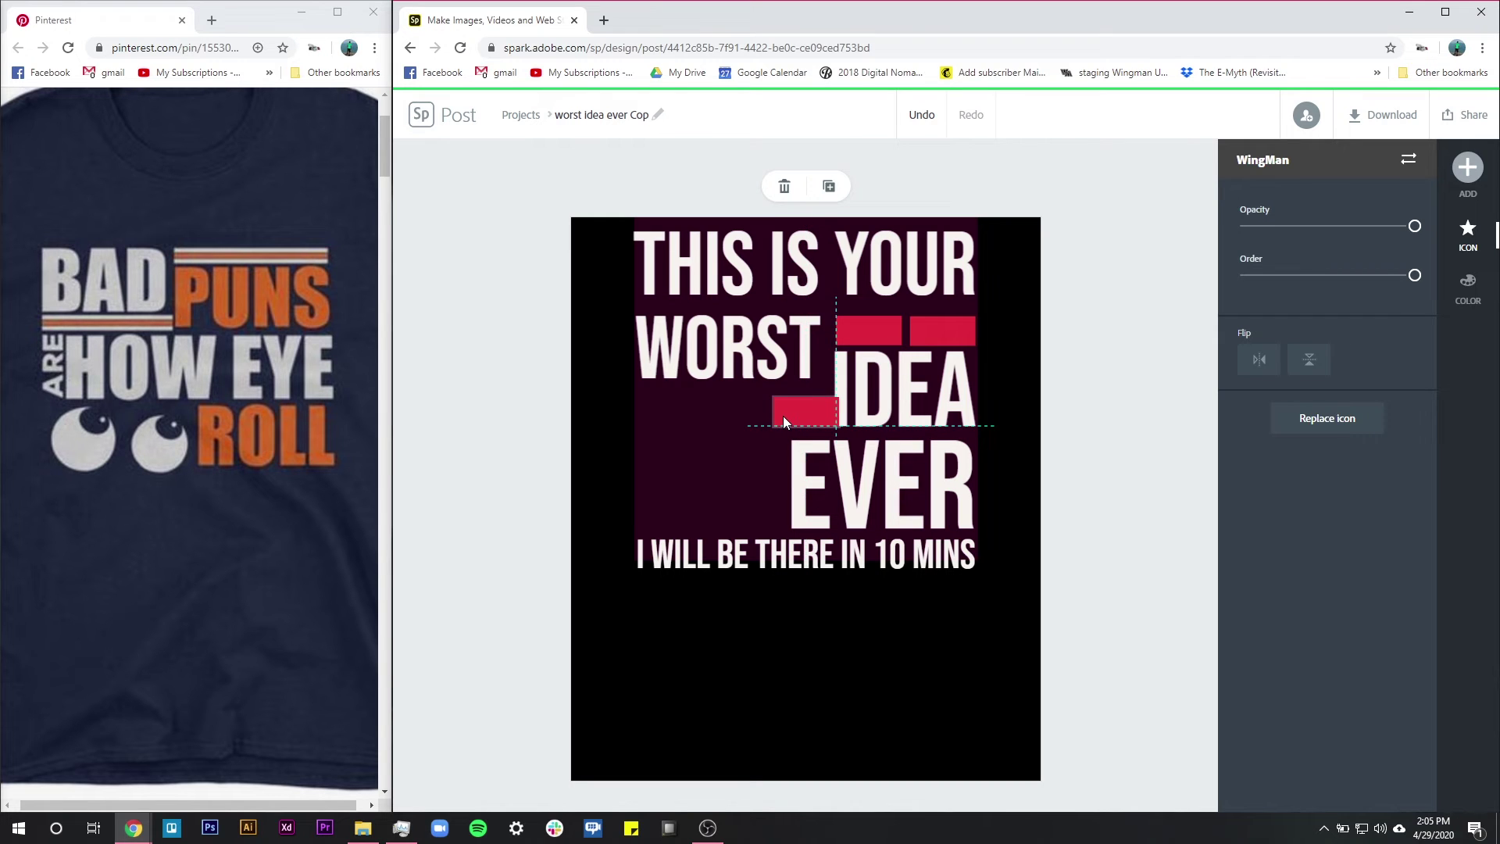
{"action": "key", "text": "Left"}
{"action": "key", "text": "Left"}
{"action": "key", "text": "Left"}
{"action": "key", "text": "Left"}
{"action": "key", "text": "Left"}
{"action": "key", "text": "Left"}
{"action": "key", "text": "Left"}
{"action": "key", "text": "Left"}
{"action": "key", "text": "Left"}
{"action": "key", "text": "Left"}
{"action": "key", "text": "Left"}
{"action": "key", "text": "Left"}
{"action": "key", "text": "Left"}
{"action": "key", "text": "Right"}
{"action": "key", "text": "Right"}
{"action": "key", "text": "Left"}
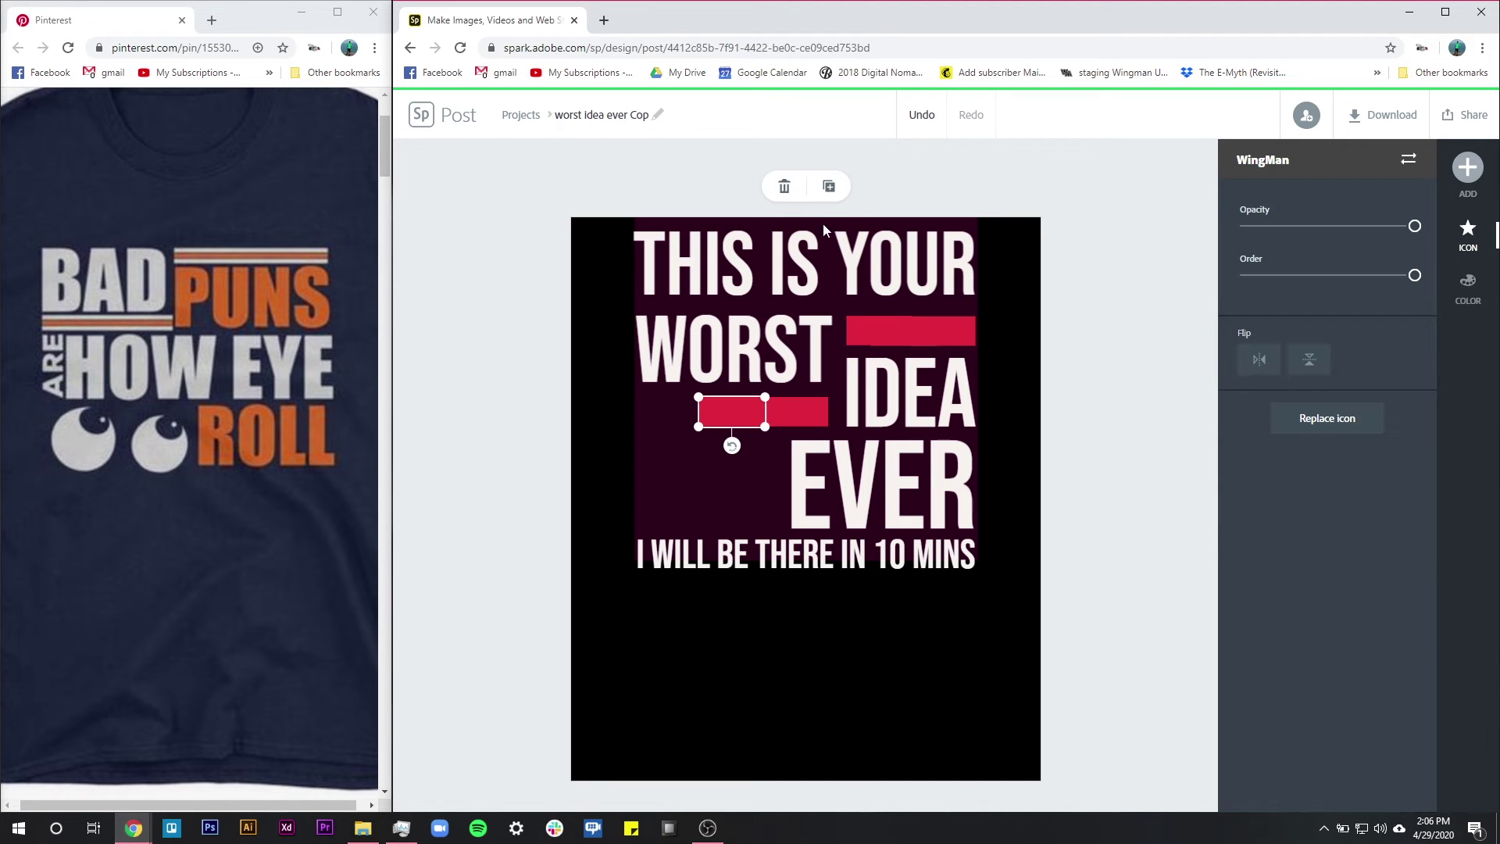
{"action": "left_click", "coordinate": [828, 186]}
{"action": "left_click_drag", "start_coordinate": [746, 424], "coordinate": [656, 408]}
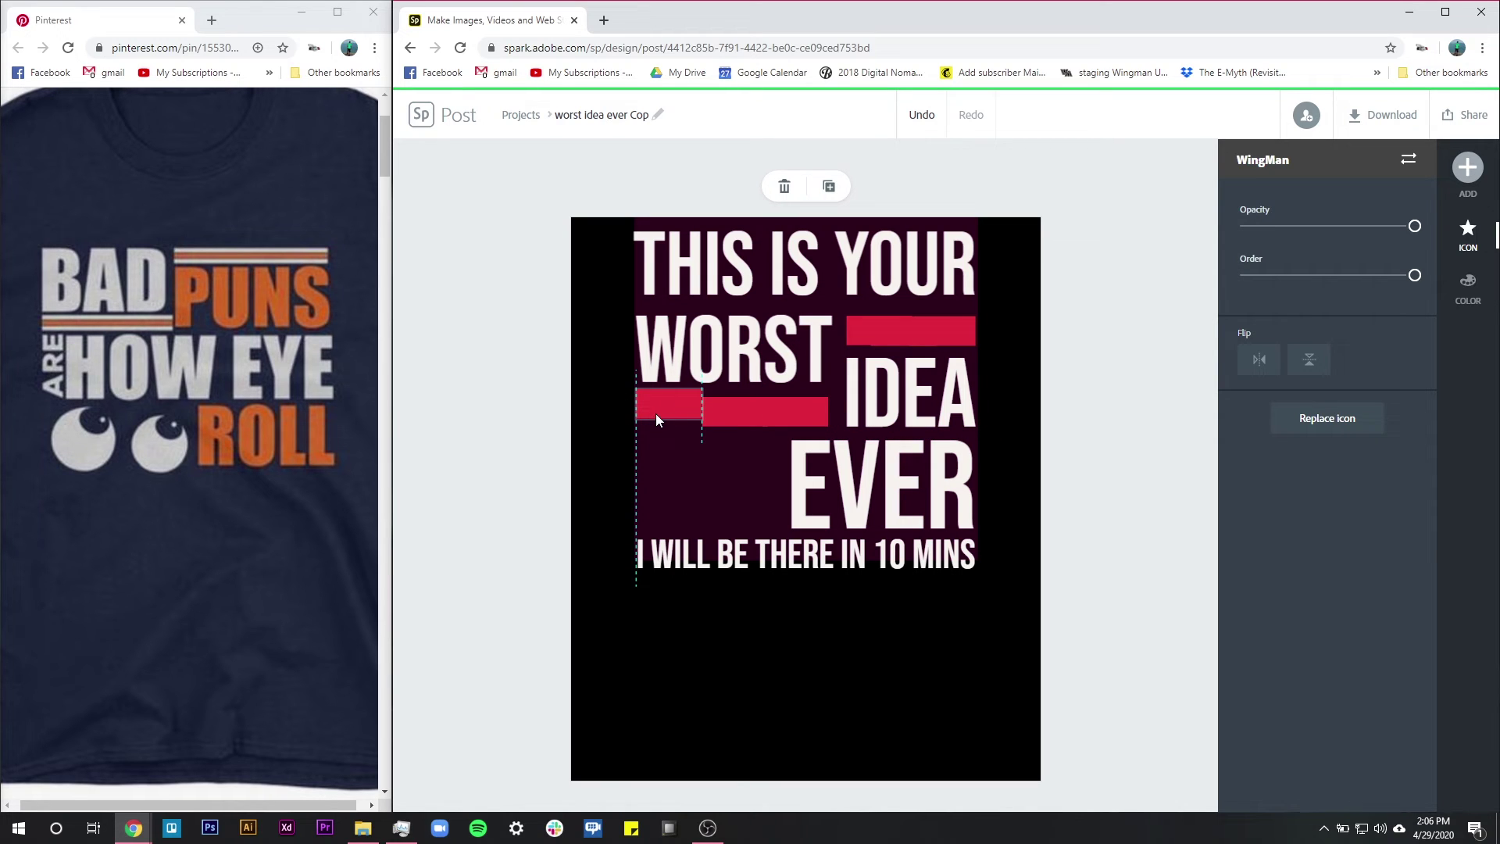
{"action": "left_click_drag", "start_coordinate": [659, 424], "coordinate": [659, 418]}
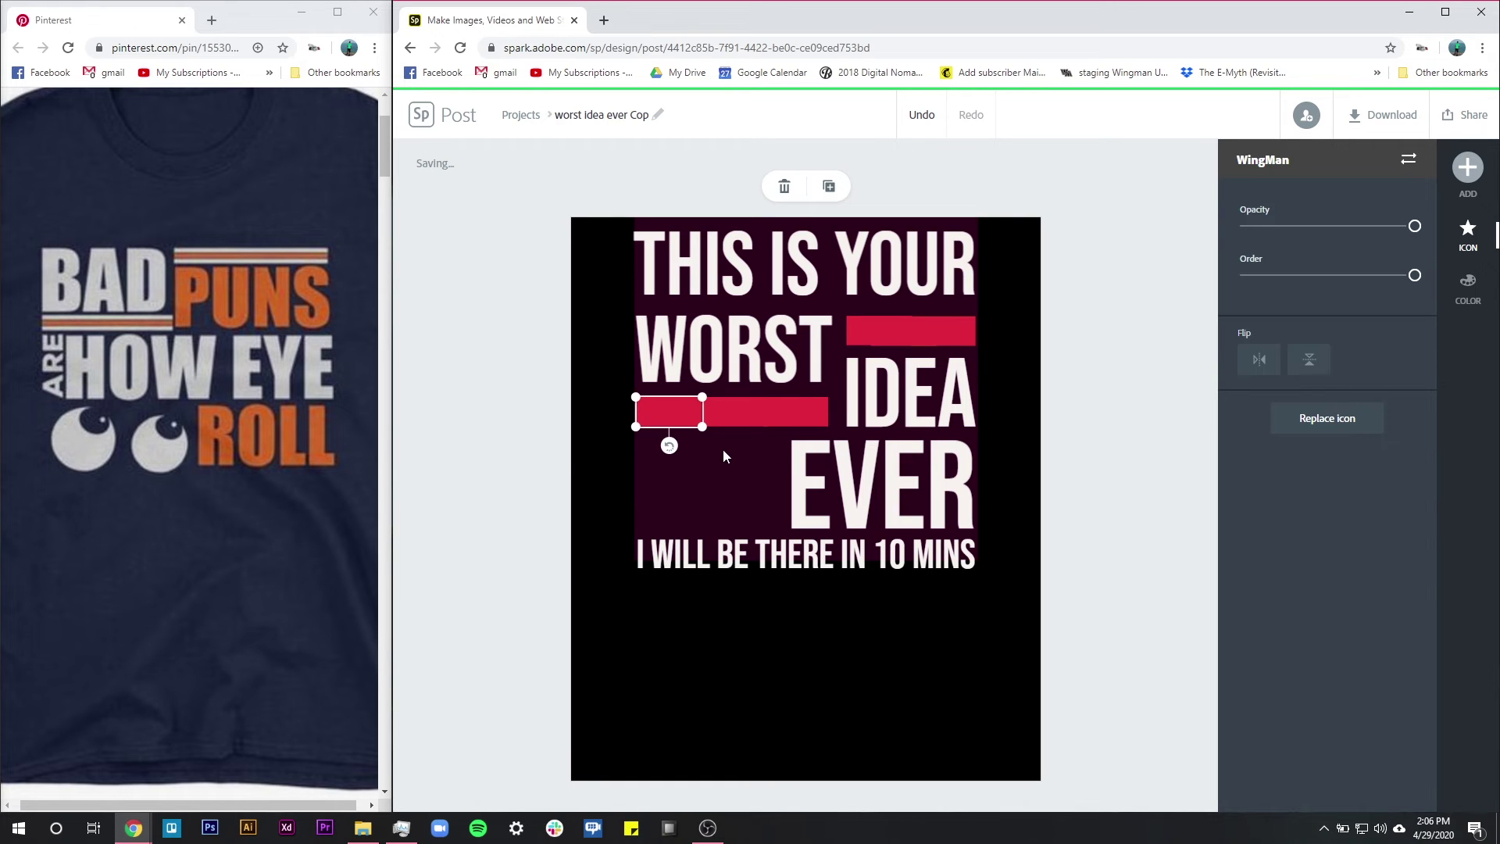
{"action": "left_click", "coordinate": [568, 454]}
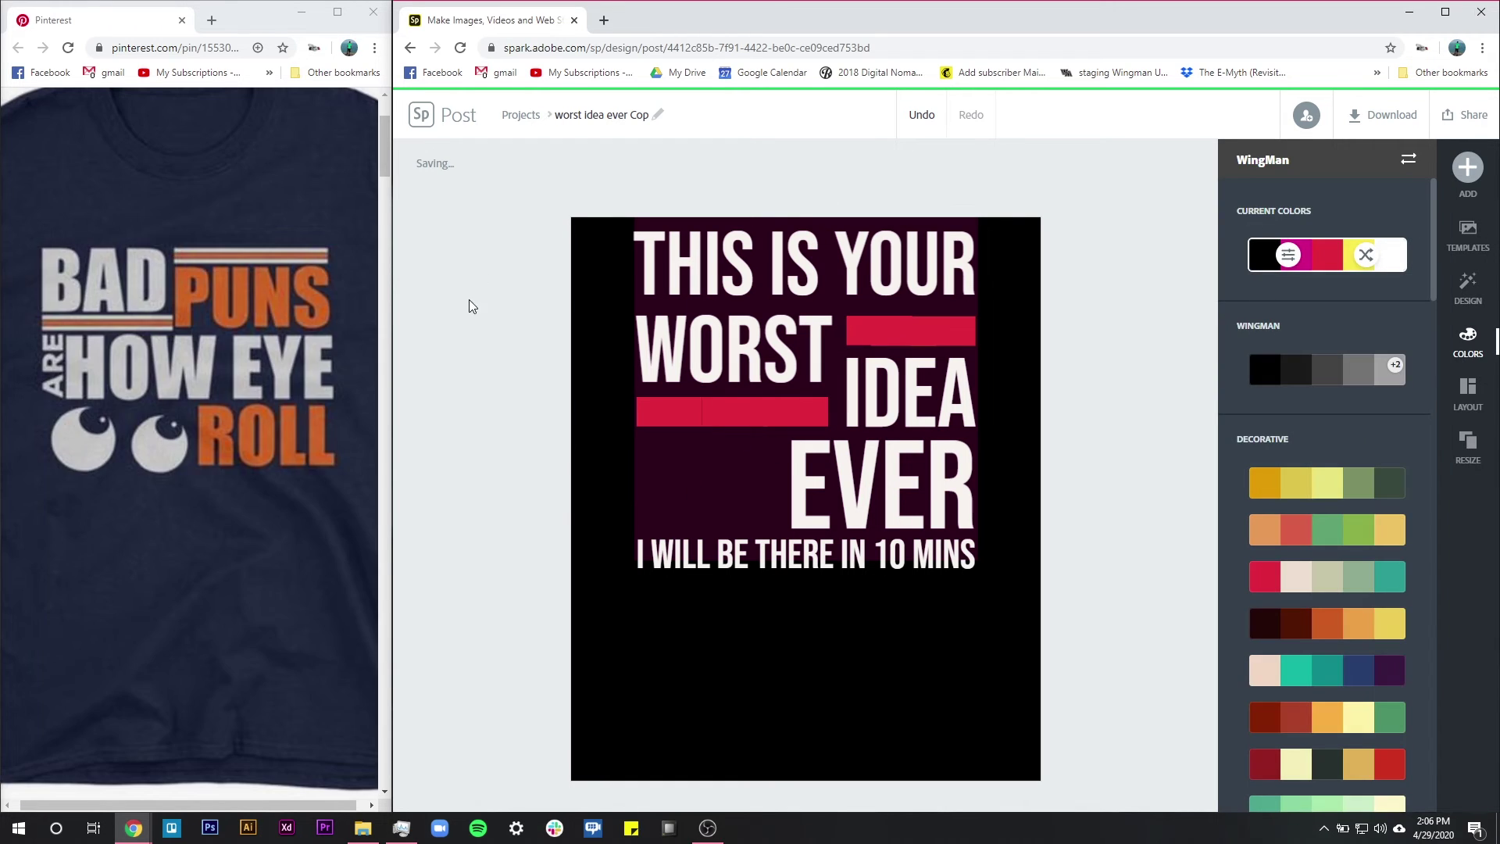
{"action": "left_click", "coordinate": [729, 423]}
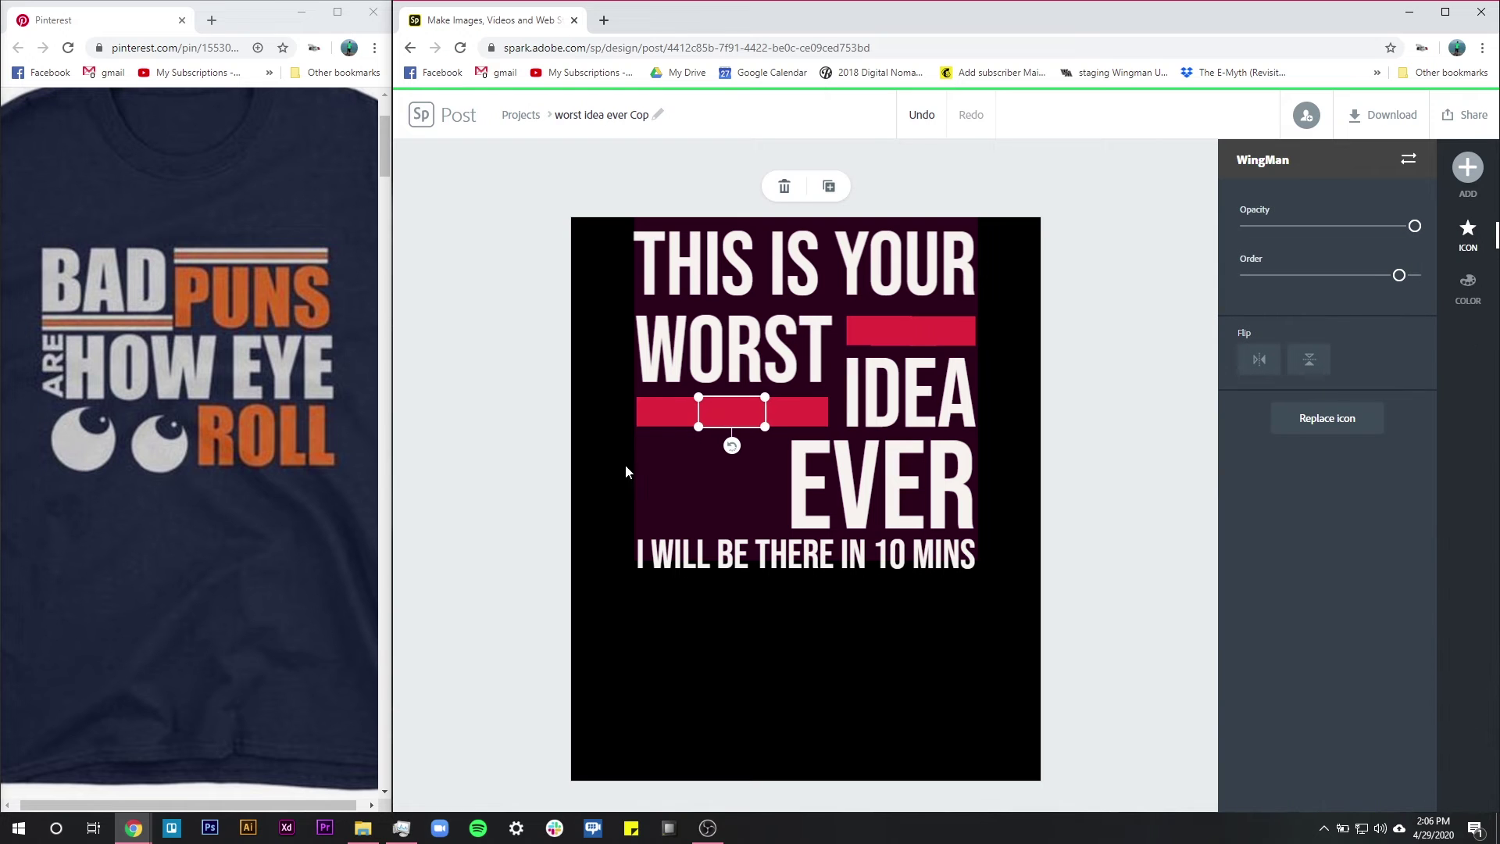
{"action": "left_click", "coordinate": [422, 432]}
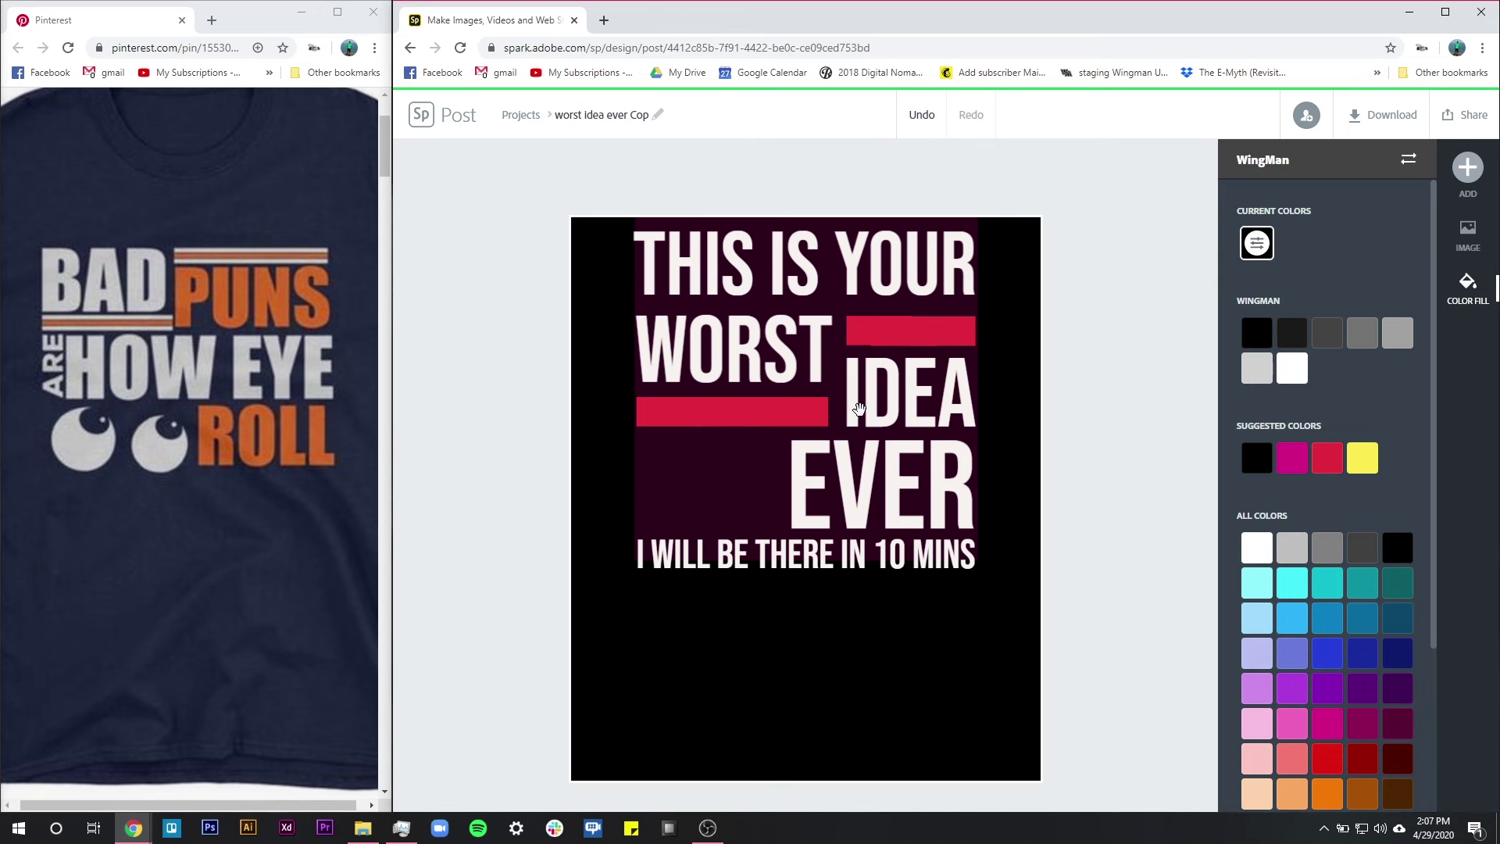
{"action": "left_click", "coordinate": [1467, 167]}
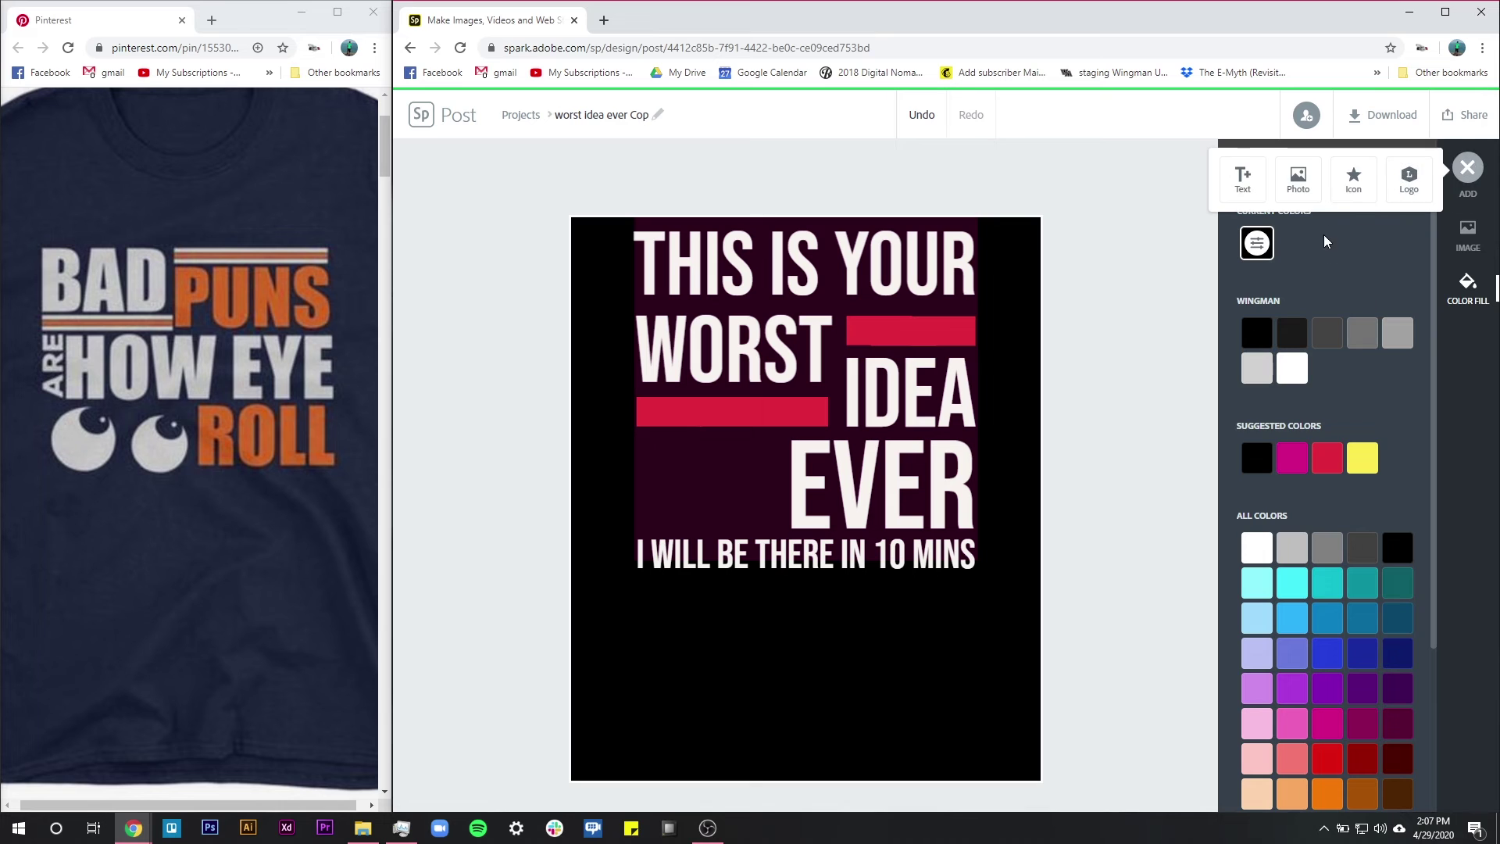
{"action": "left_click", "coordinate": [1353, 179]}
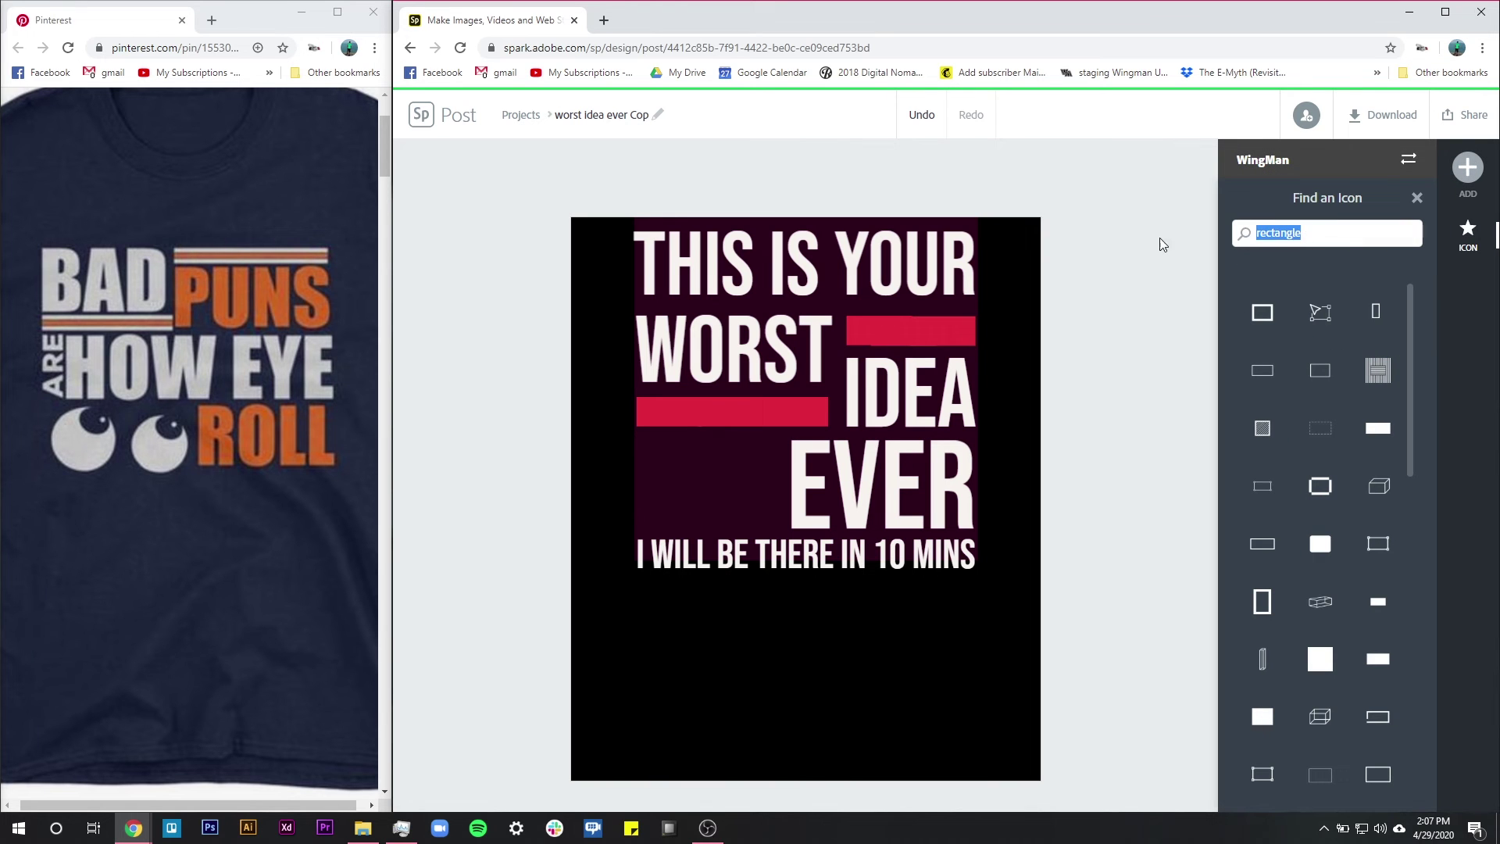
{"action": "type", "text": "idea"}
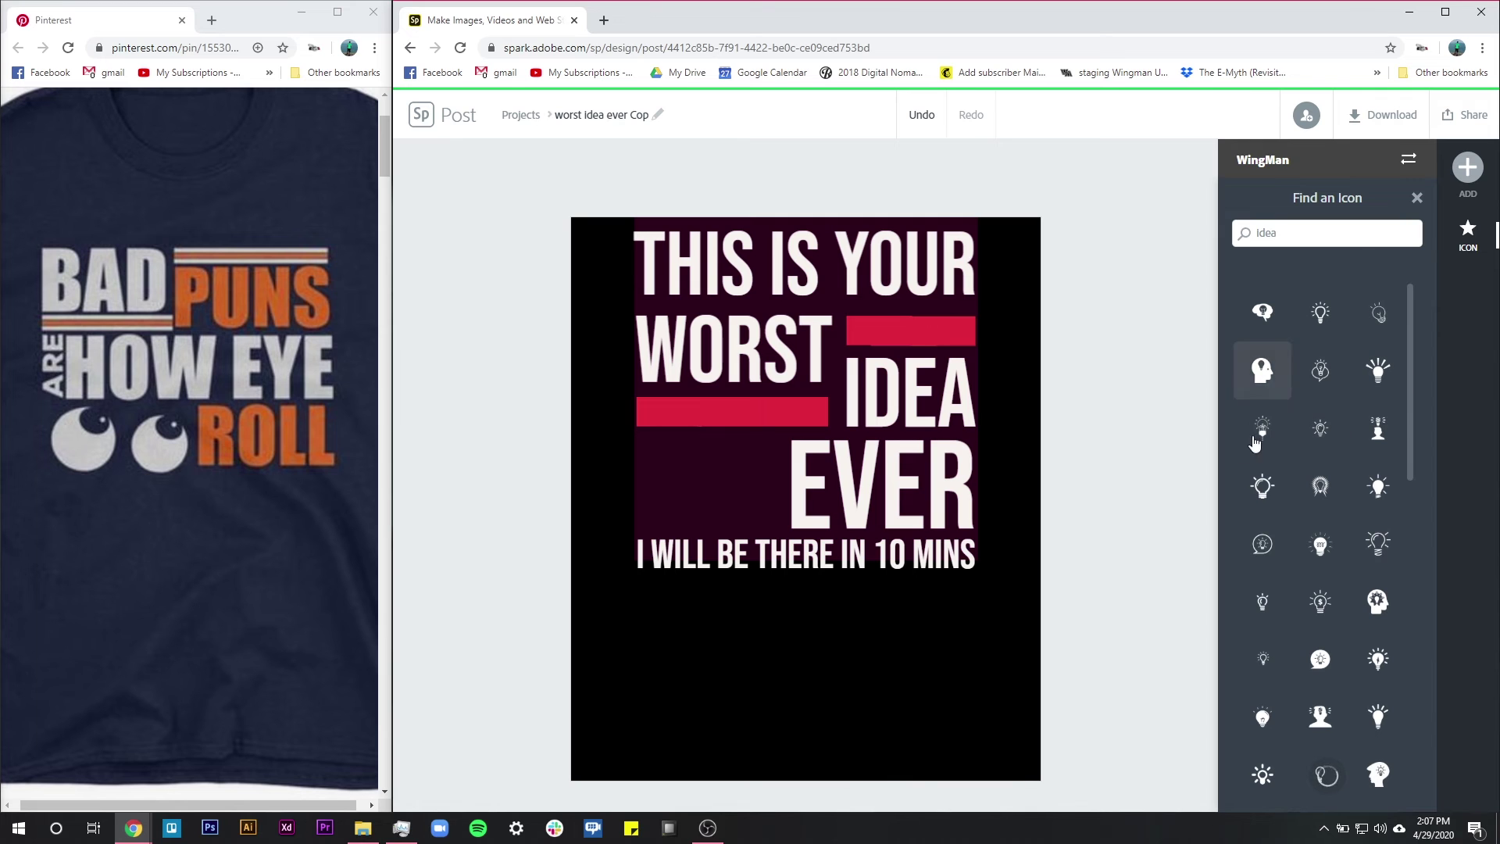
{"action": "scroll", "coordinate": [1344, 531], "scroll_direction": "down", "scroll_amount": 1}
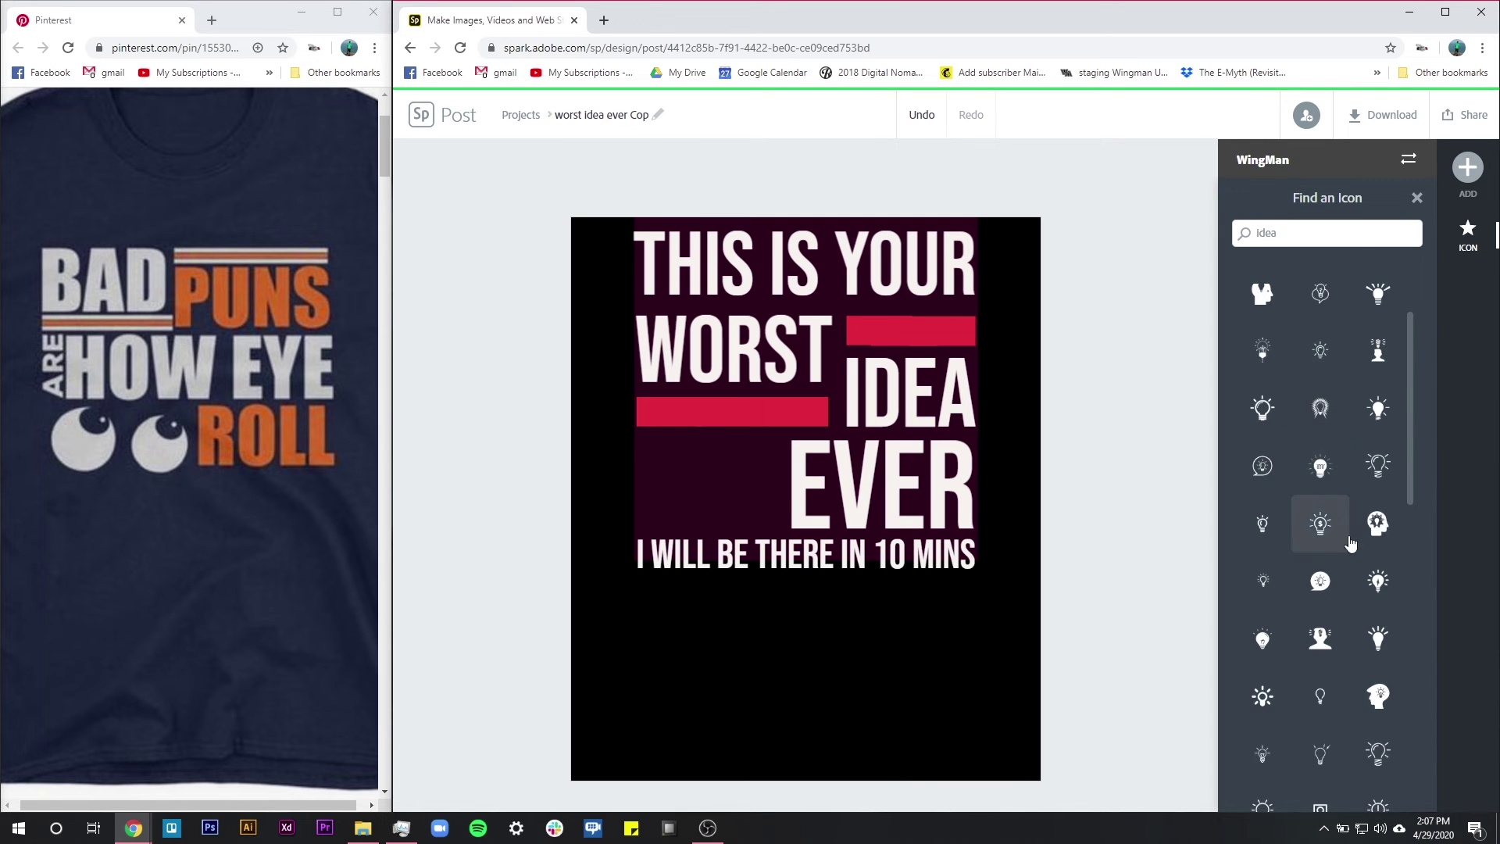
{"action": "scroll", "coordinate": [1332, 524], "scroll_direction": "up", "scroll_amount": 1}
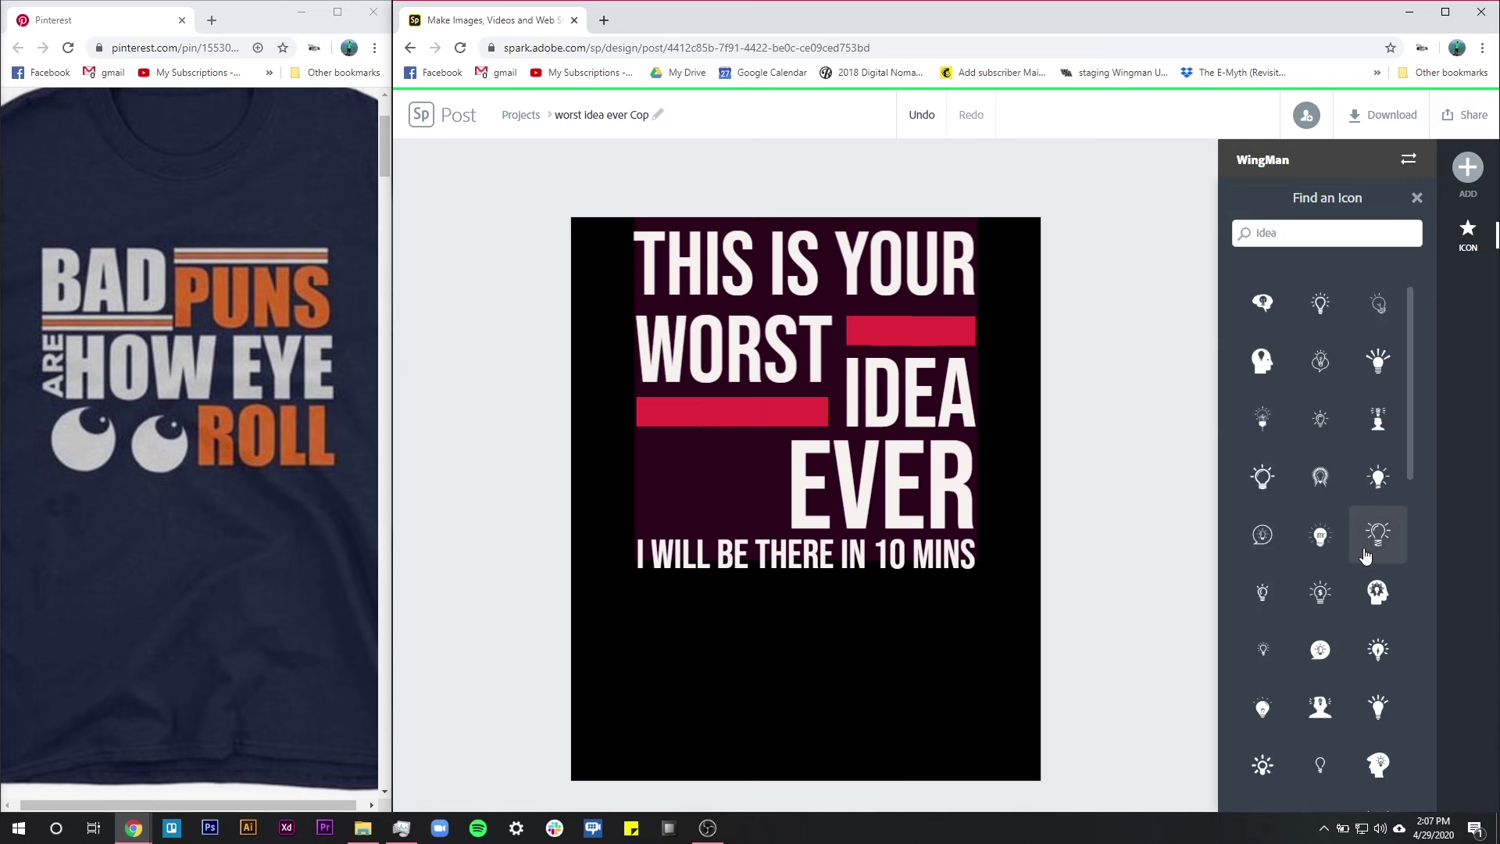
{"action": "scroll", "coordinate": [1334, 598], "scroll_direction": "down", "scroll_amount": 4}
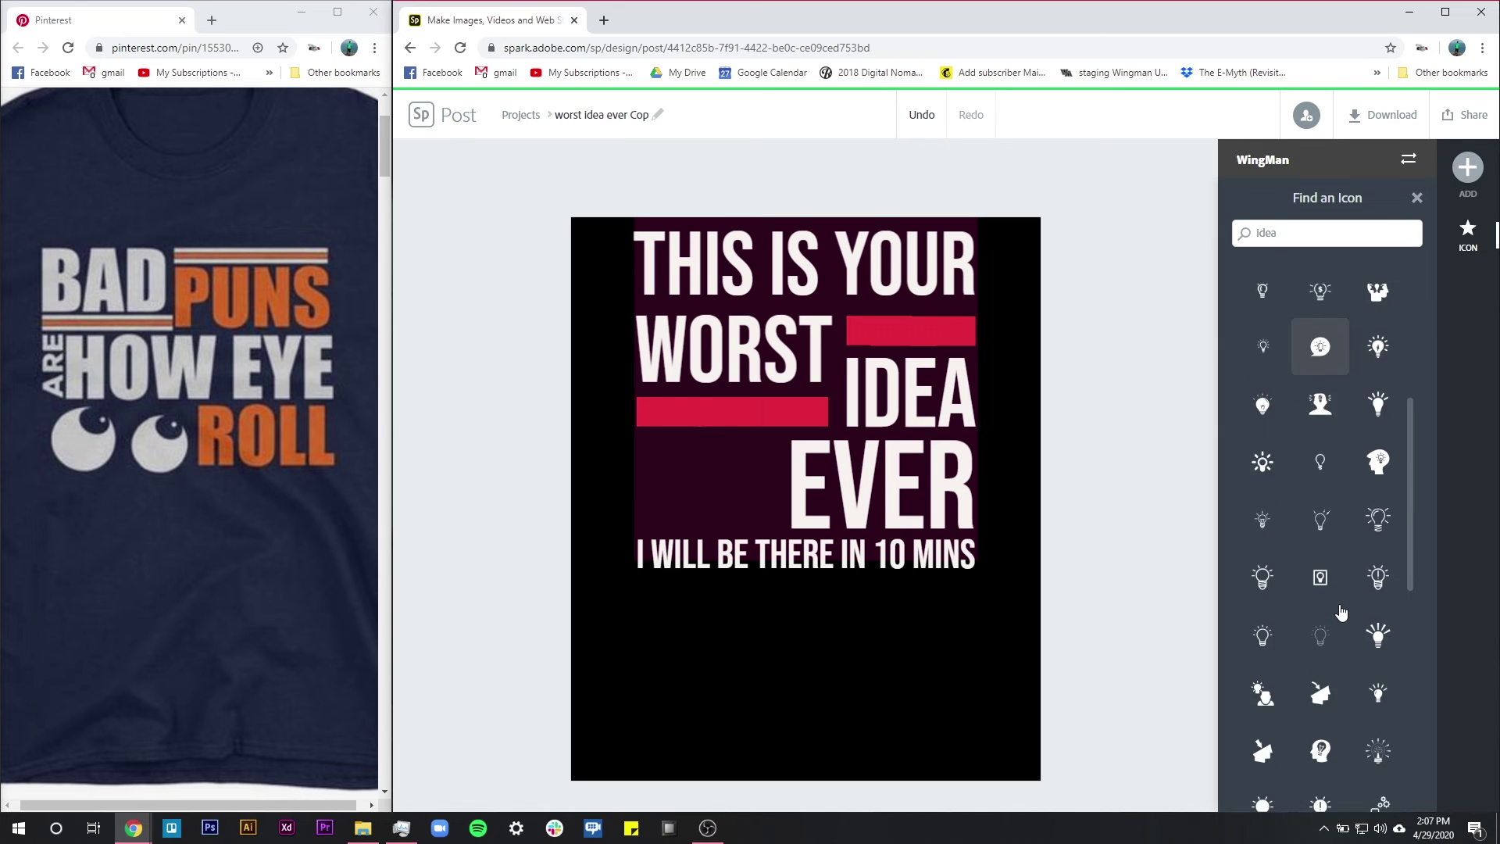
{"action": "scroll", "coordinate": [1341, 612], "scroll_direction": "down", "scroll_amount": 3}
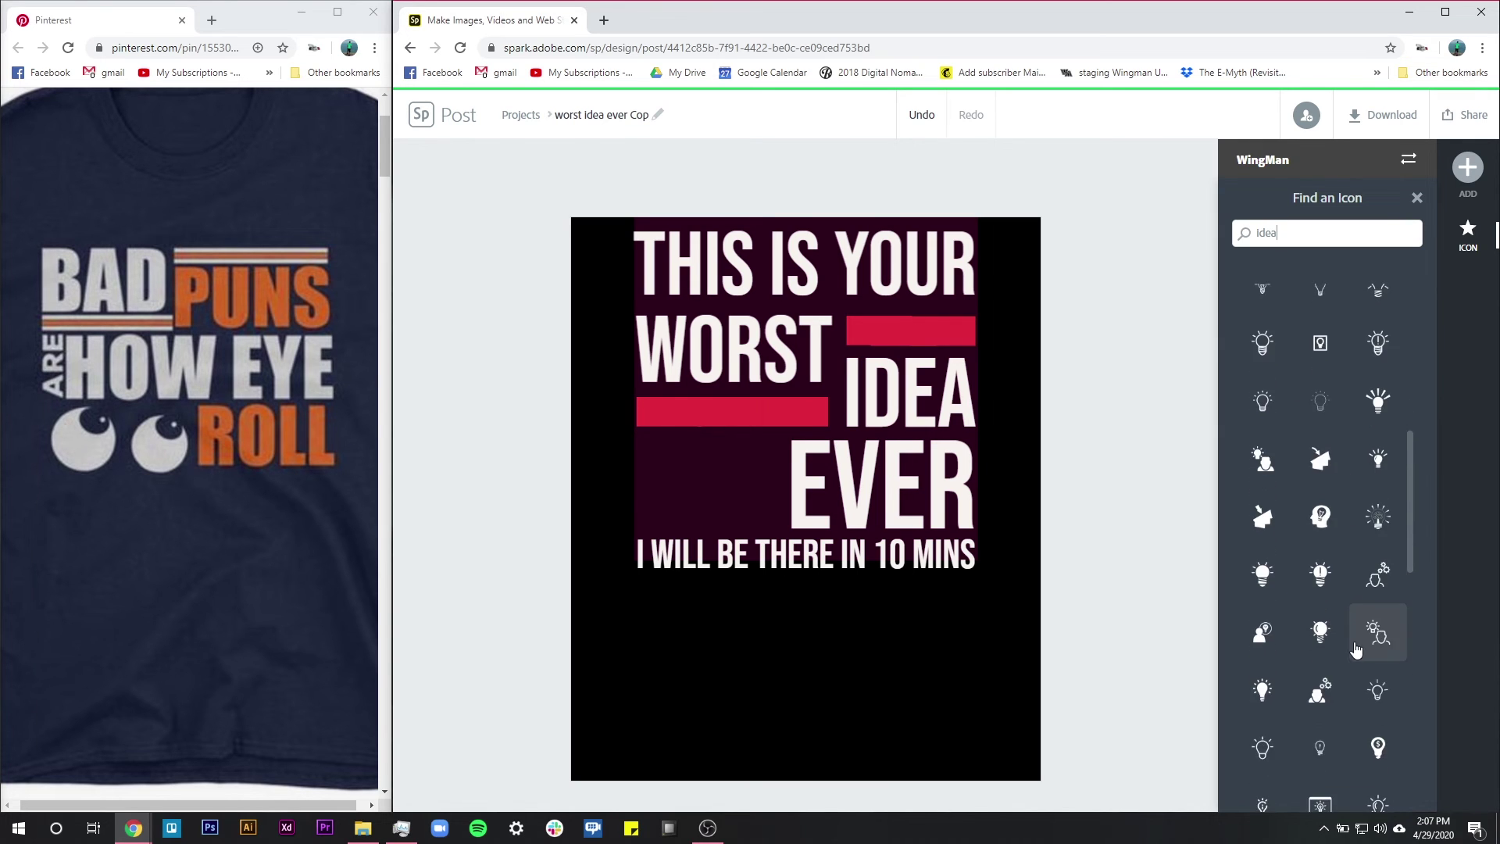
{"action": "scroll", "coordinate": [1356, 594], "scroll_direction": "down", "scroll_amount": 6}
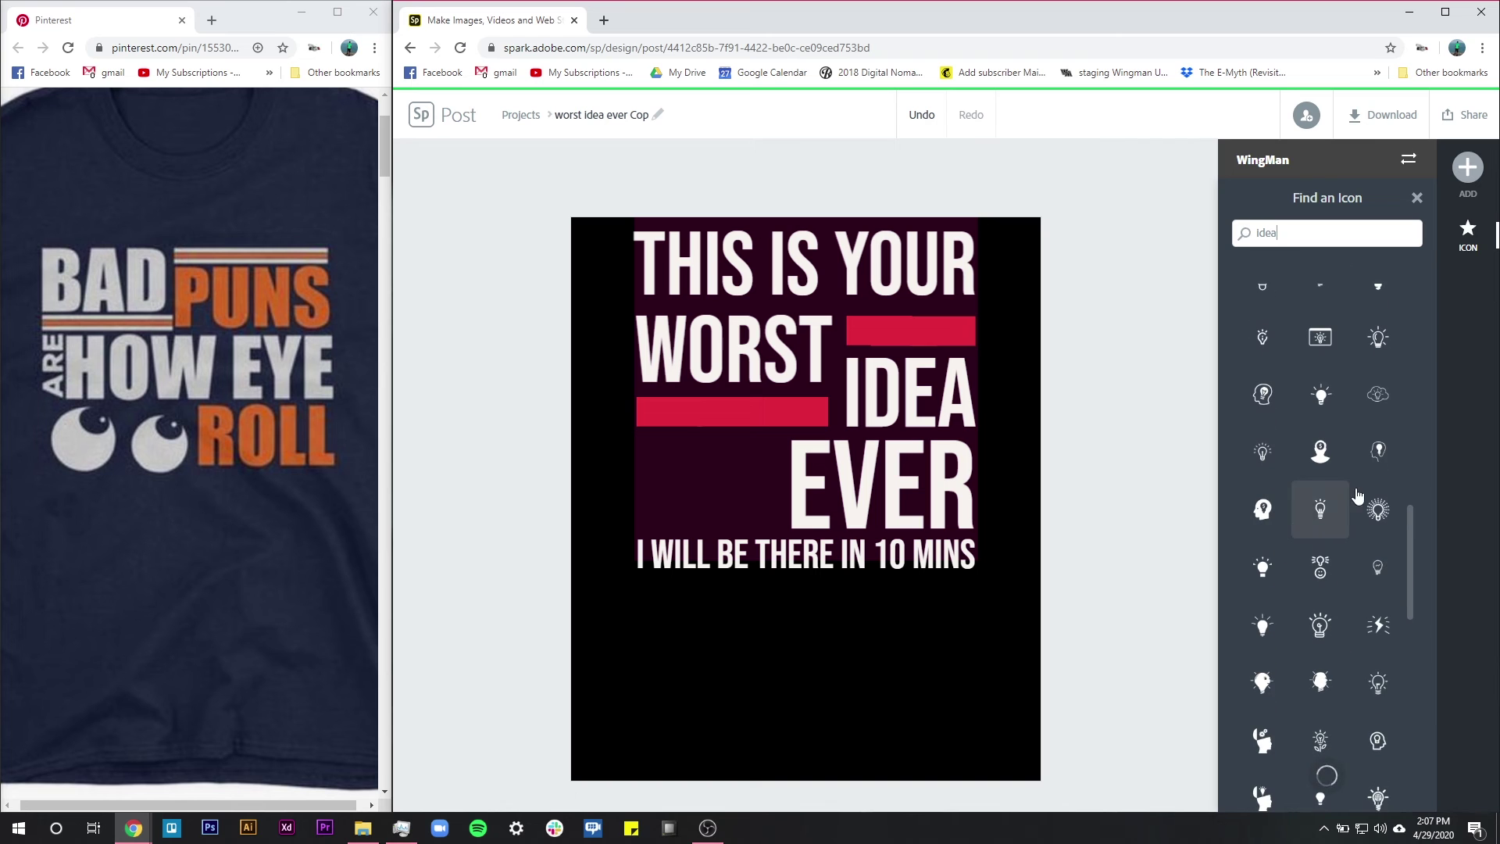
{"action": "scroll", "coordinate": [1357, 494], "scroll_direction": "down", "scroll_amount": 4}
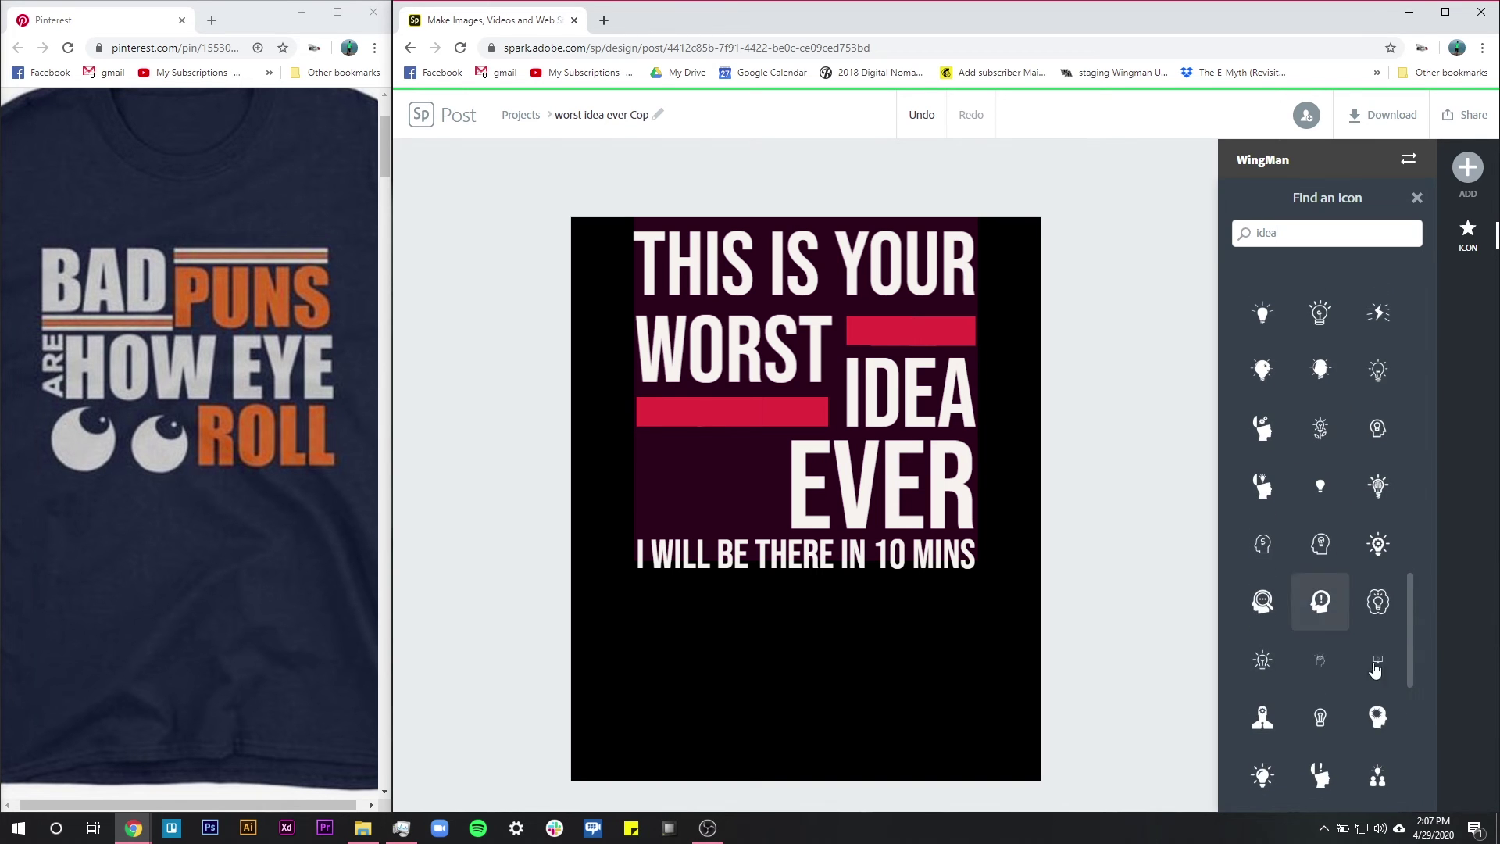
{"action": "scroll", "coordinate": [1379, 694], "scroll_direction": "down", "scroll_amount": 4}
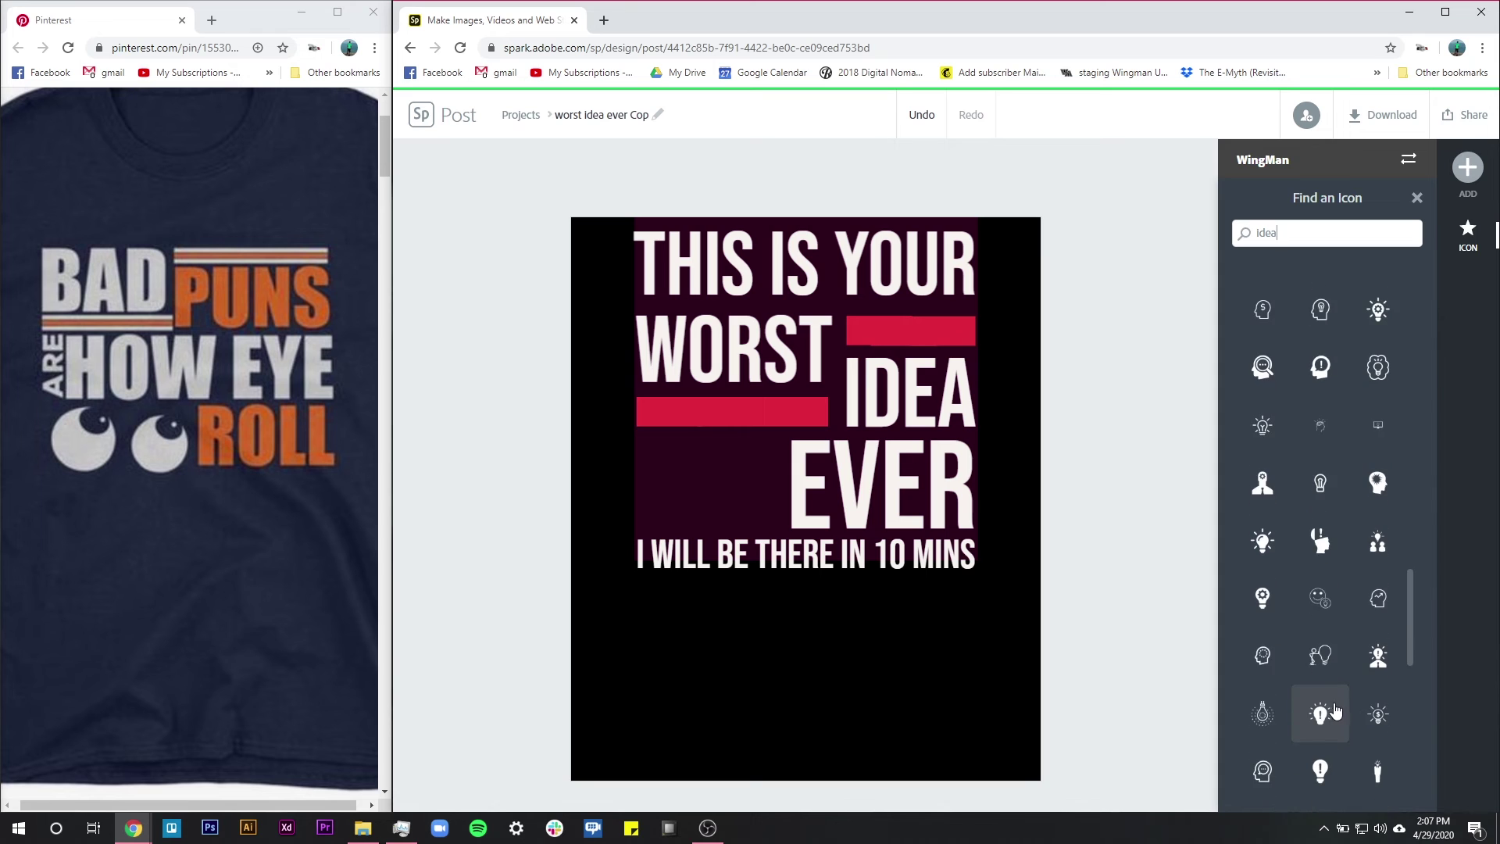
{"action": "scroll", "coordinate": [1369, 698], "scroll_direction": "down", "scroll_amount": 4}
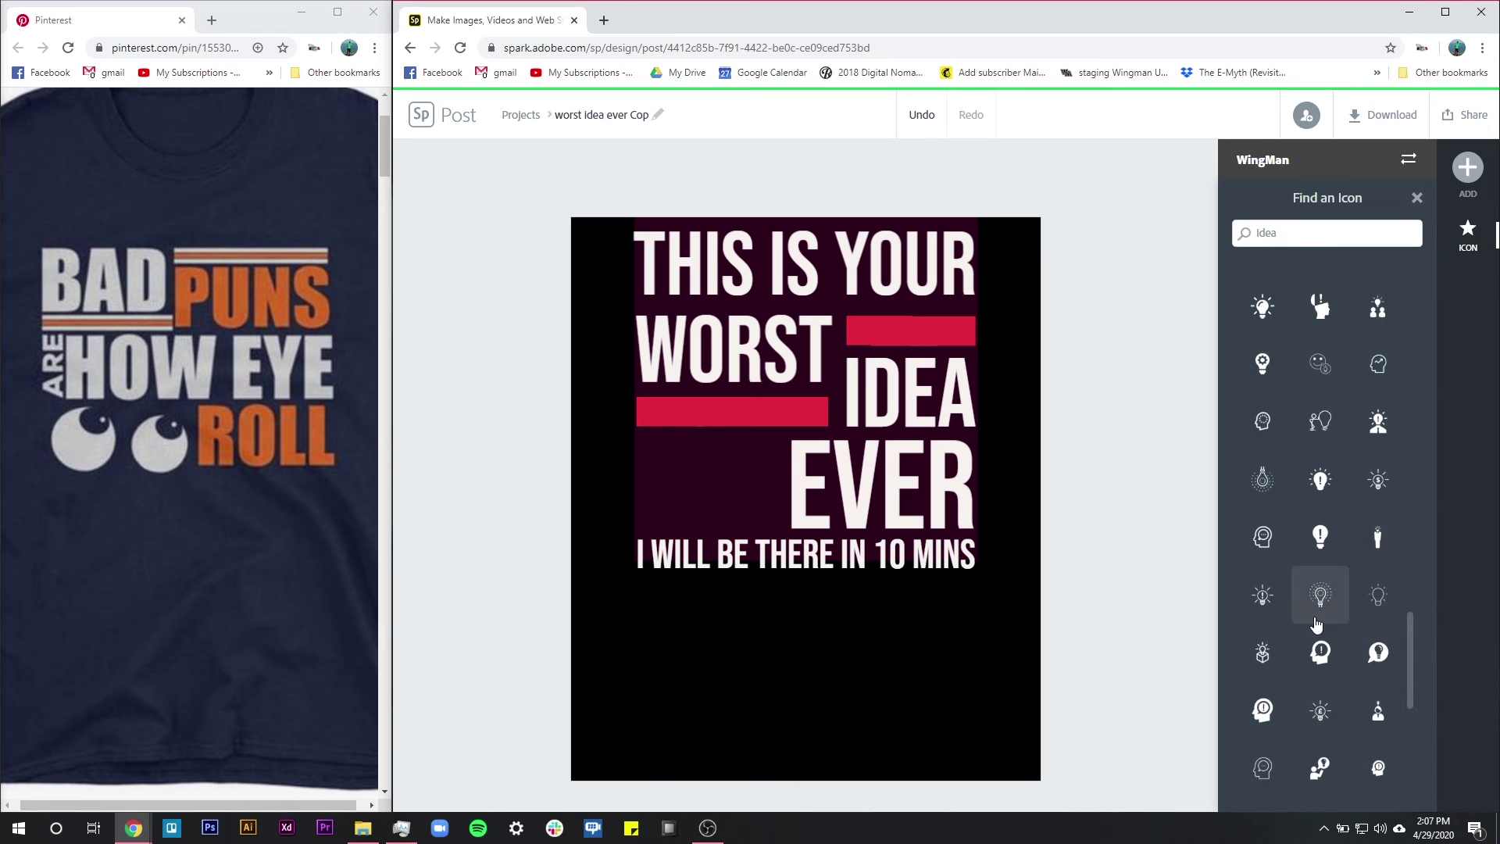
{"action": "scroll", "coordinate": [1328, 617], "scroll_direction": "up", "scroll_amount": 4}
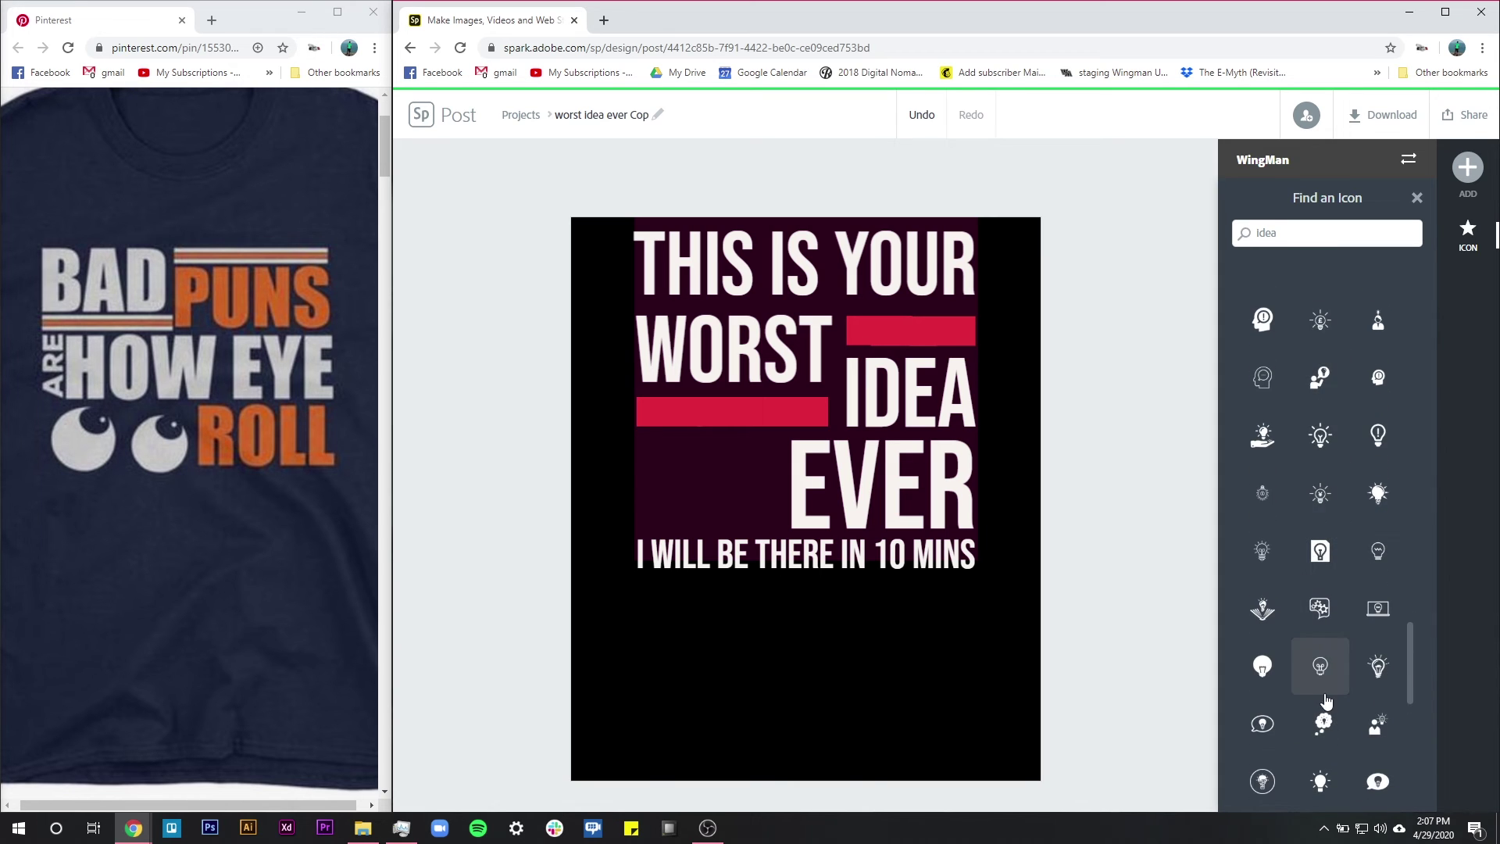
{"action": "scroll", "coordinate": [1328, 469], "scroll_direction": "up", "scroll_amount": 4}
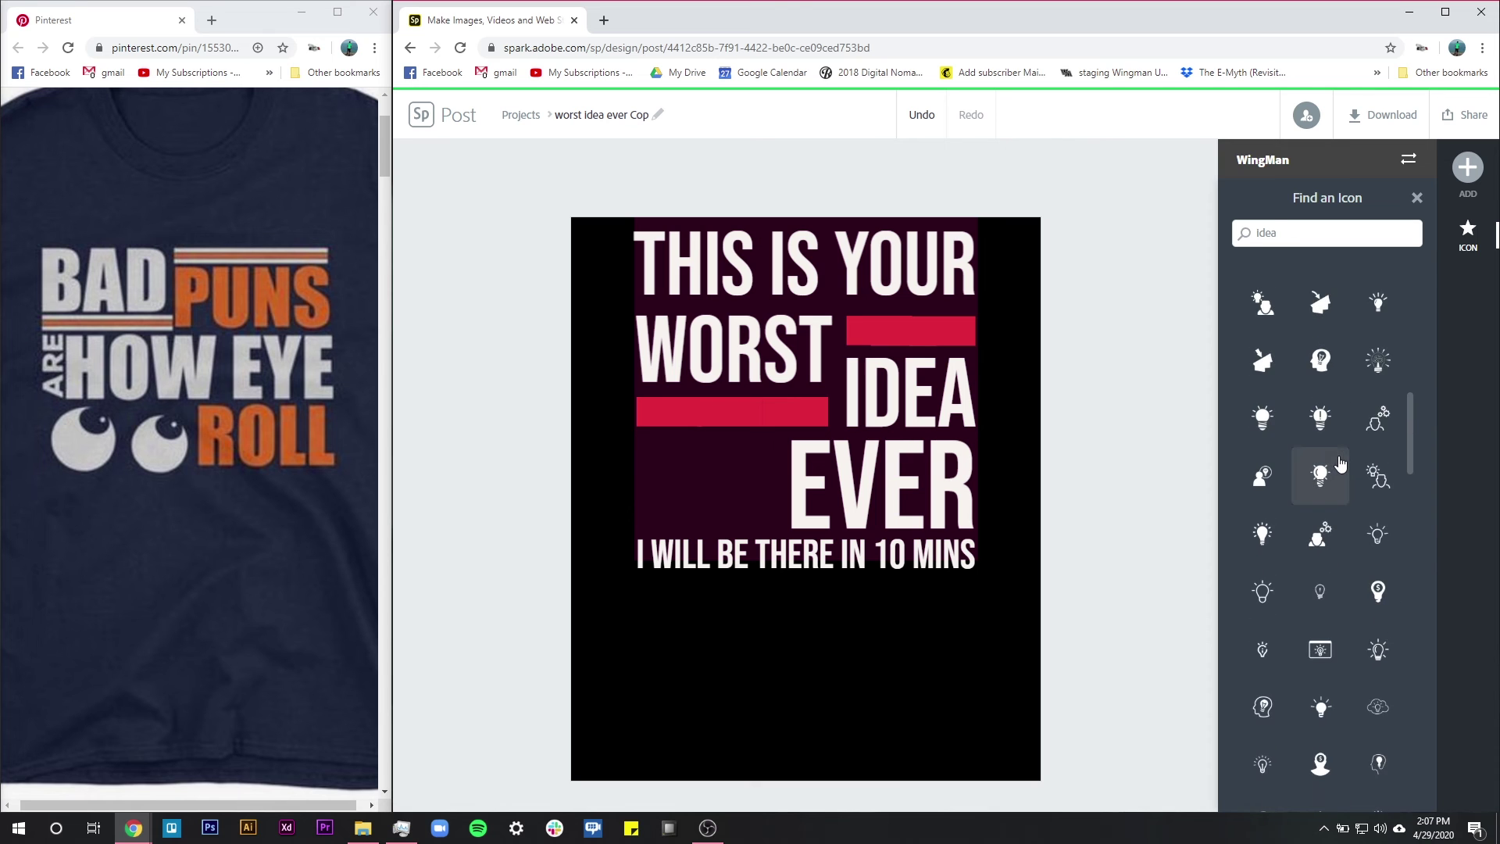
{"action": "scroll", "coordinate": [1328, 484], "scroll_direction": "down", "scroll_amount": 3}
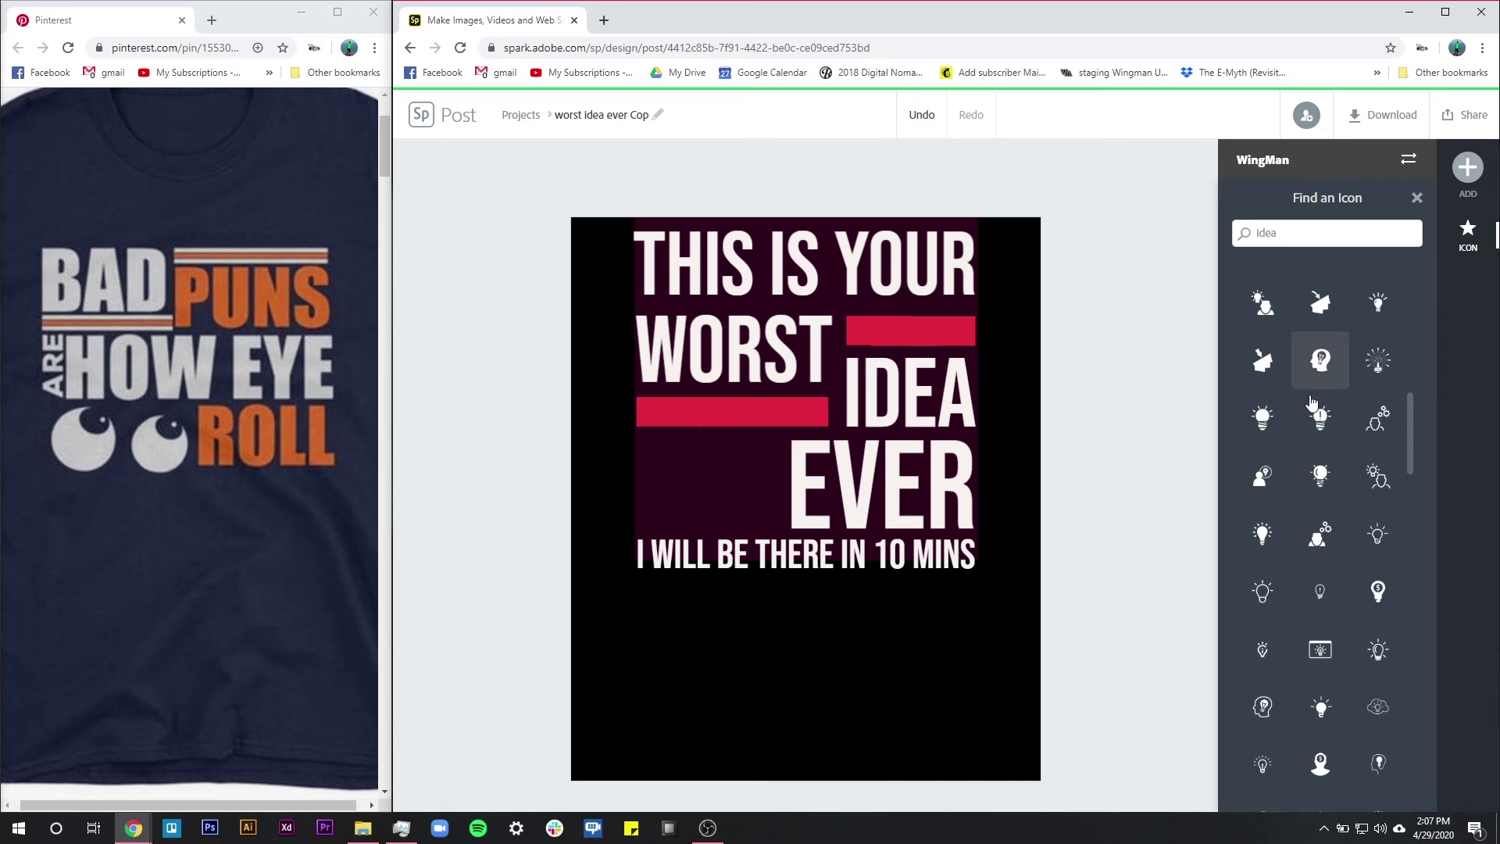
{"action": "left_click", "coordinate": [1320, 359]}
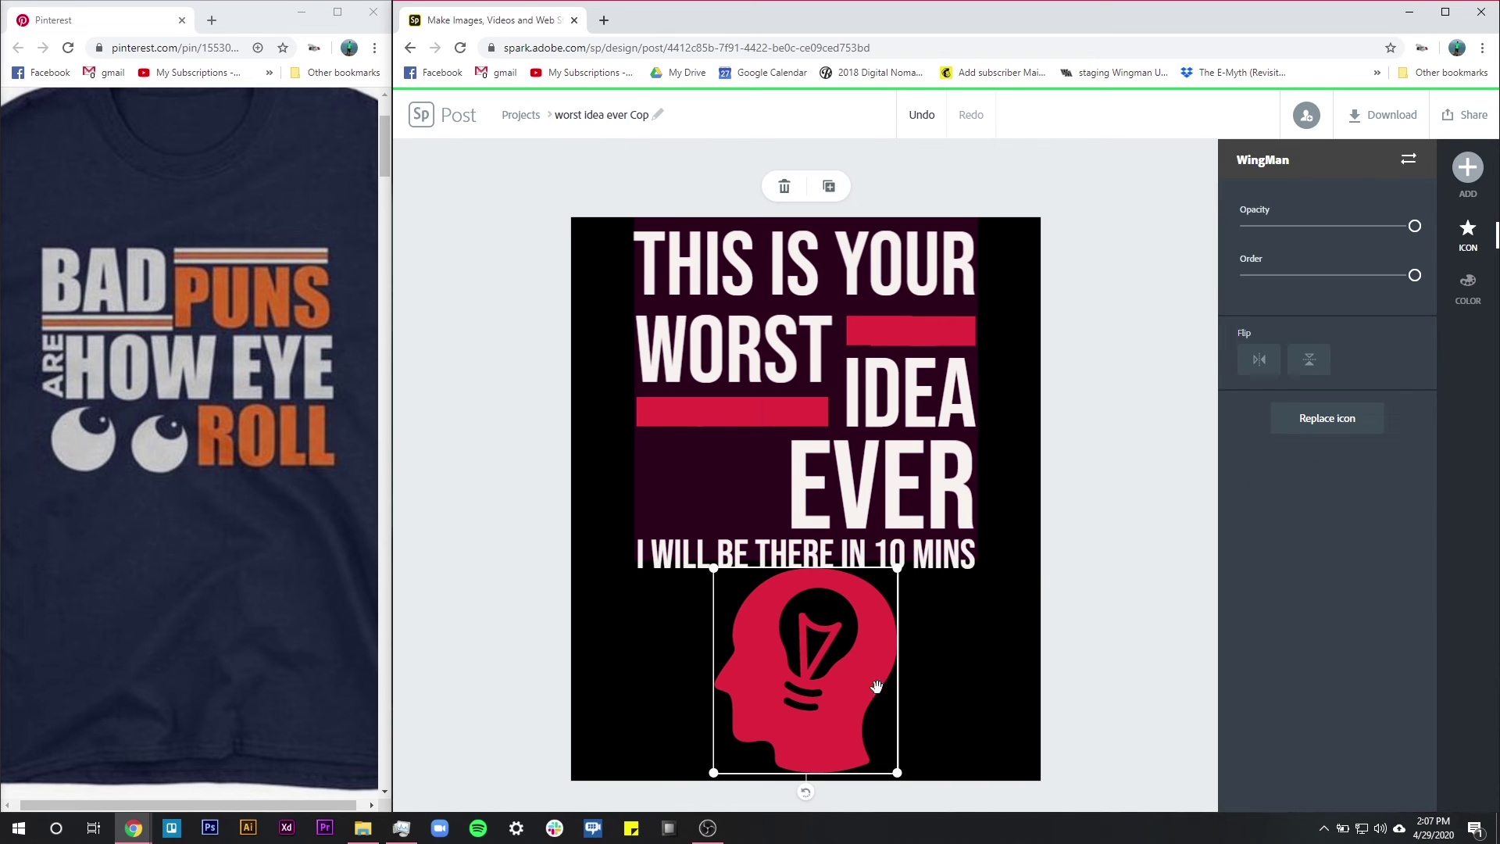
Bring the red head-with-lightbulb icon onto the canvas, shrink it, and position it beside EVER.
{"action": "left_click_drag", "start_coordinate": [831, 684], "coordinate": [726, 531]}
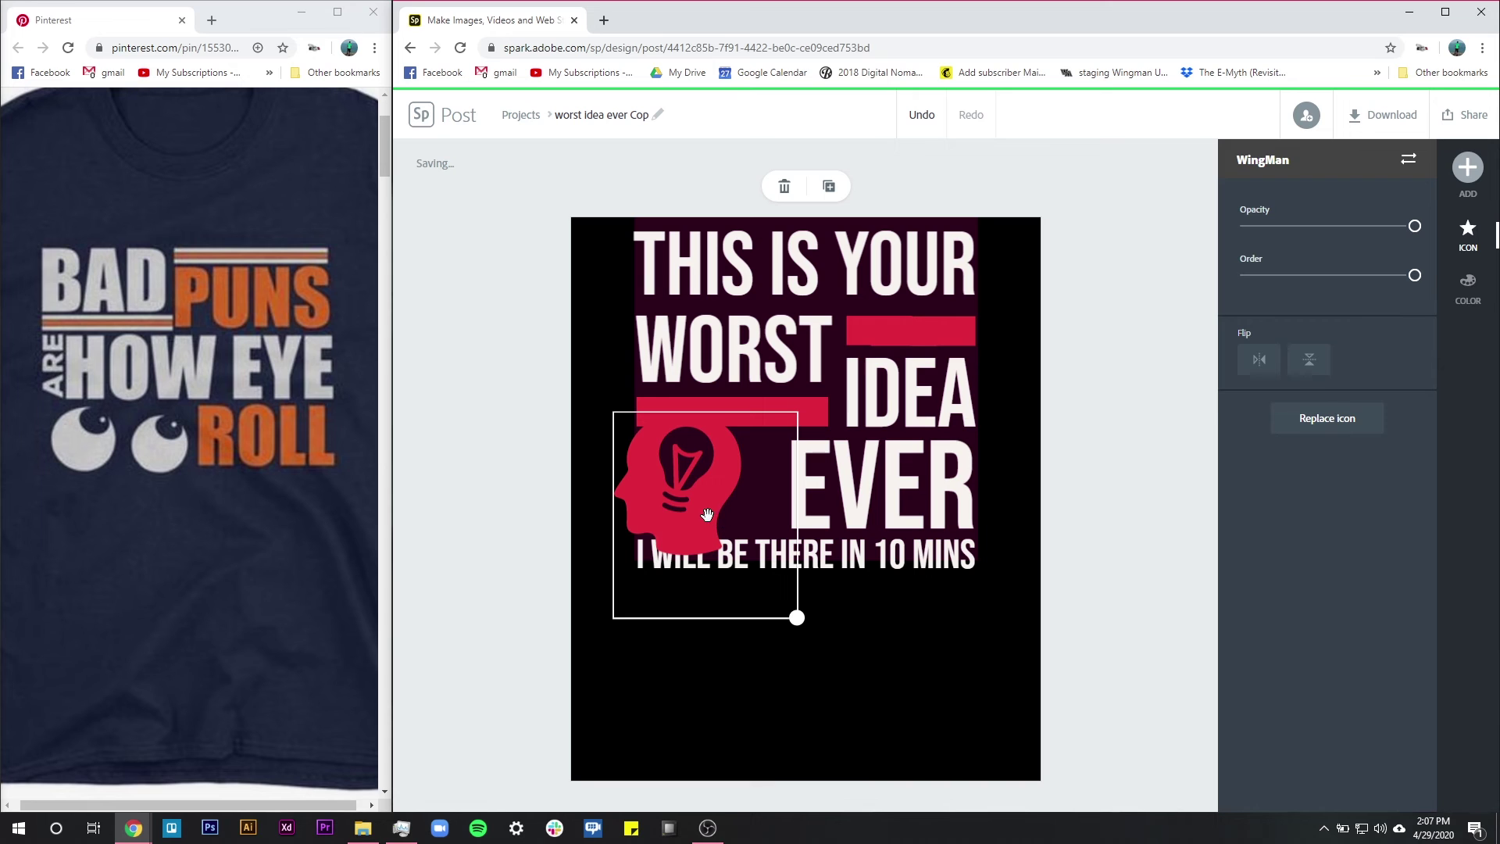
{"action": "left_click", "coordinate": [670, 462]}
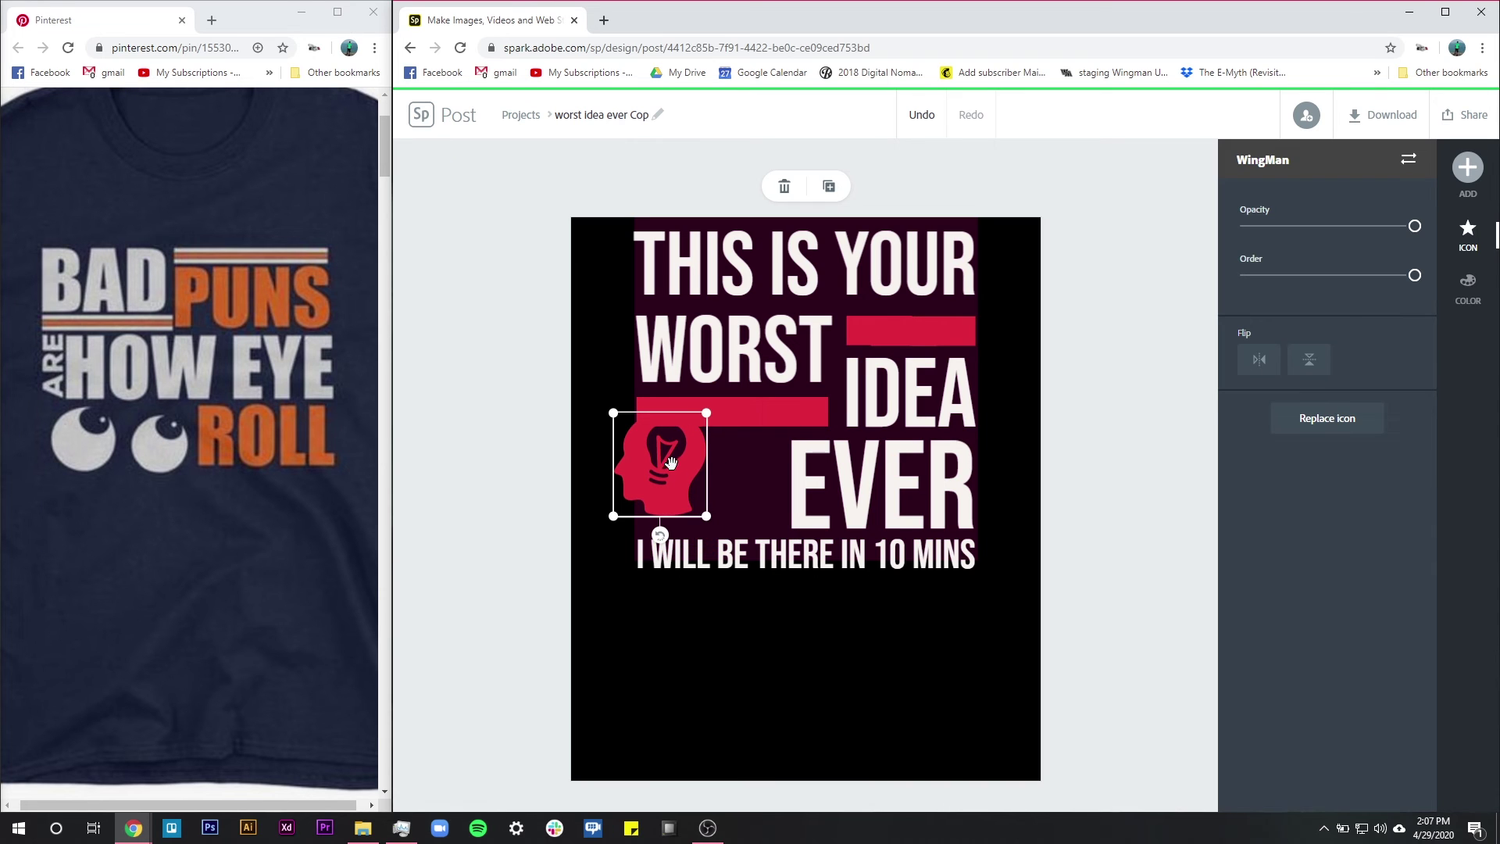
{"action": "left_click_drag", "start_coordinate": [663, 454], "coordinate": [721, 470]}
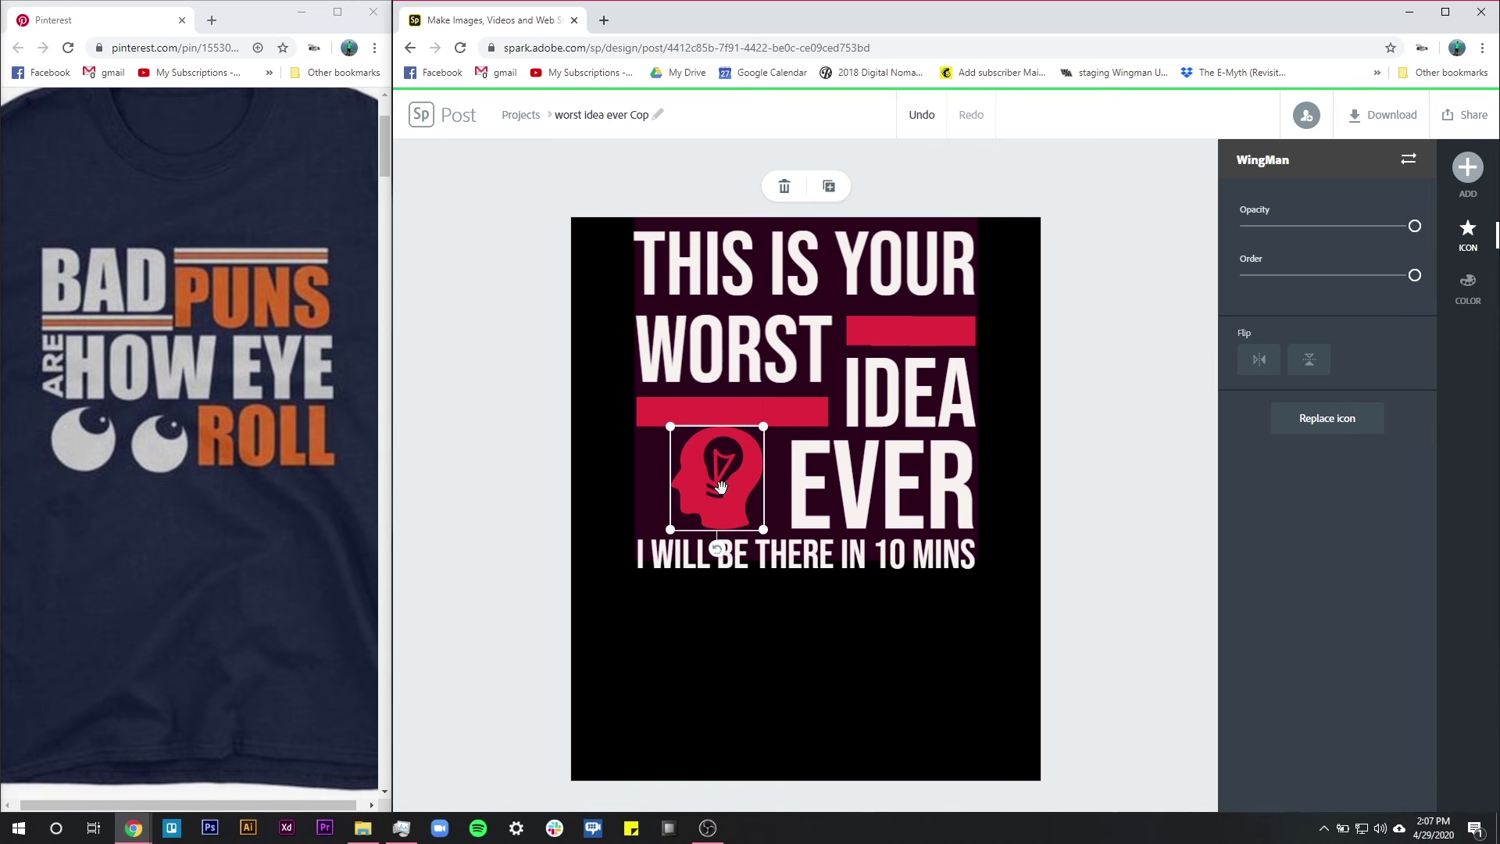
{"action": "left_click", "coordinate": [461, 500]}
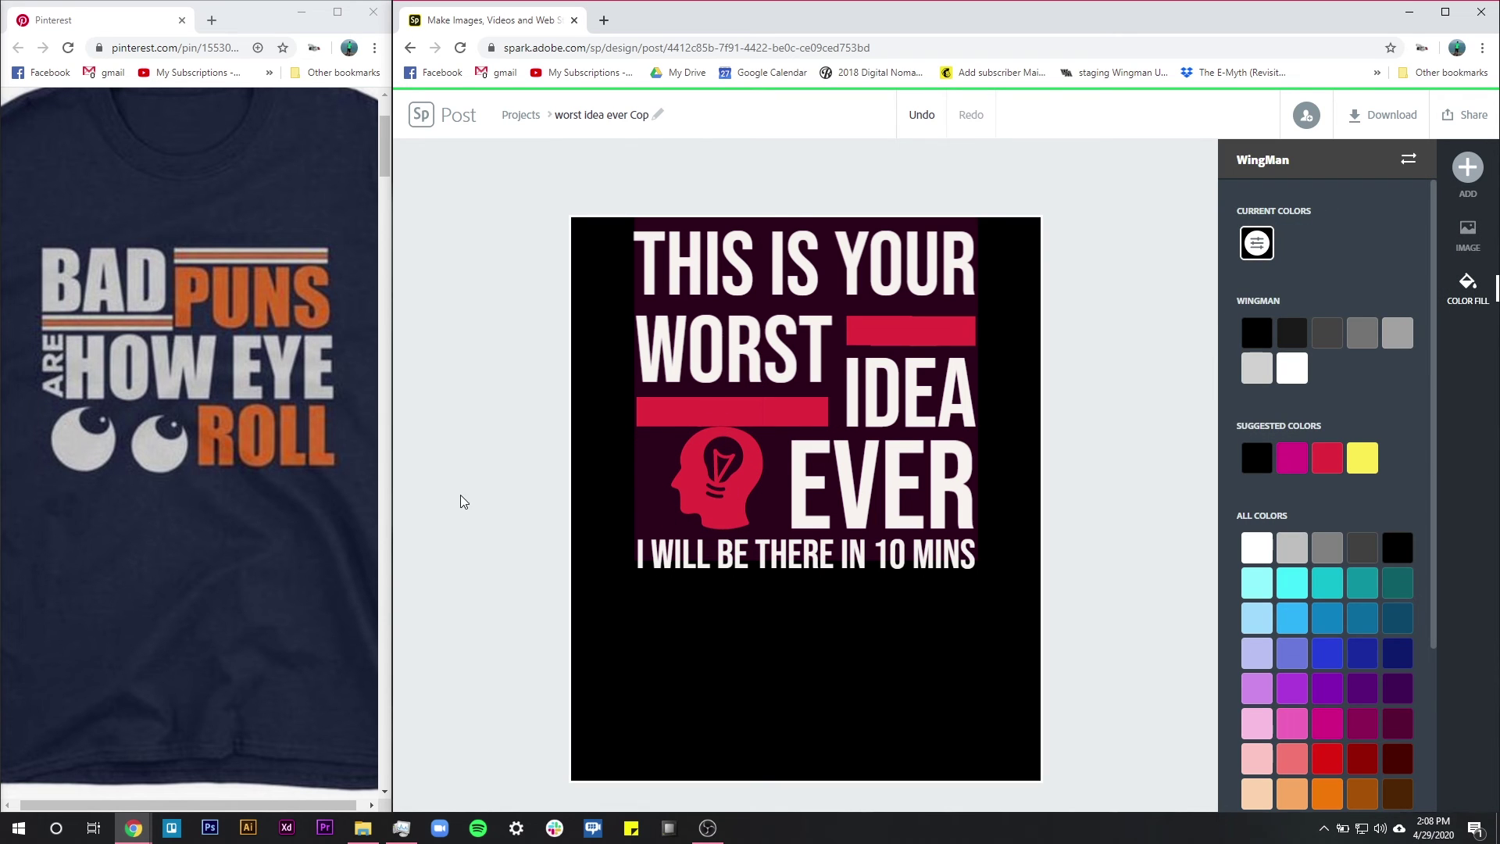
{"action": "left_click", "coordinate": [717, 478]}
Move EVER to the left side and settle the lightbulb-head icon just right of it.
{"action": "left_click_drag", "start_coordinate": [812, 489], "coordinate": [1004, 486]}
{"action": "left_click", "coordinate": [869, 484]}
{"action": "left_click_drag", "start_coordinate": [869, 485], "coordinate": [691, 470]}
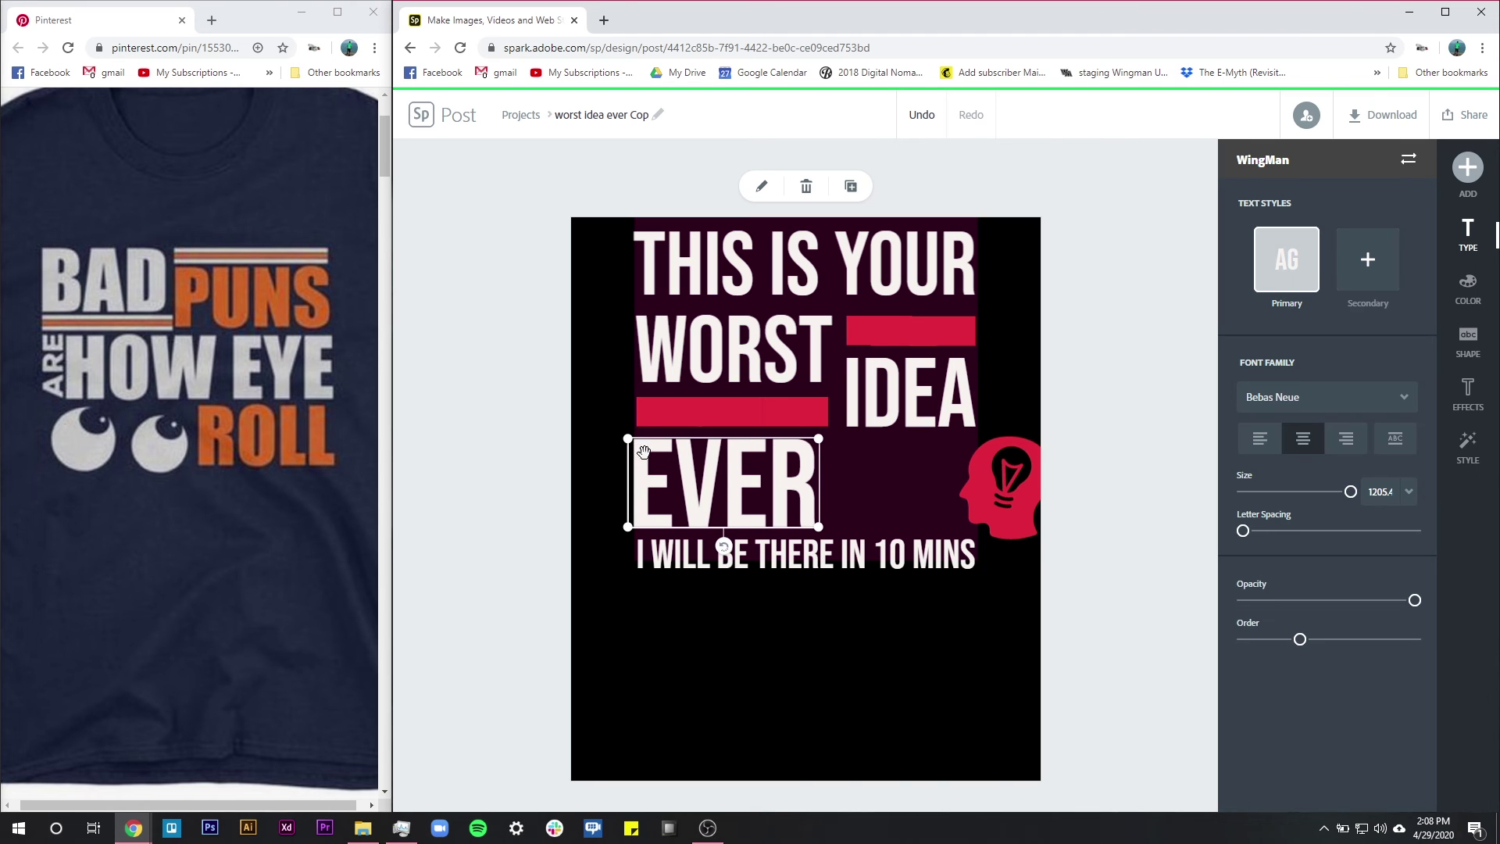
{"action": "left_click", "coordinate": [972, 488]}
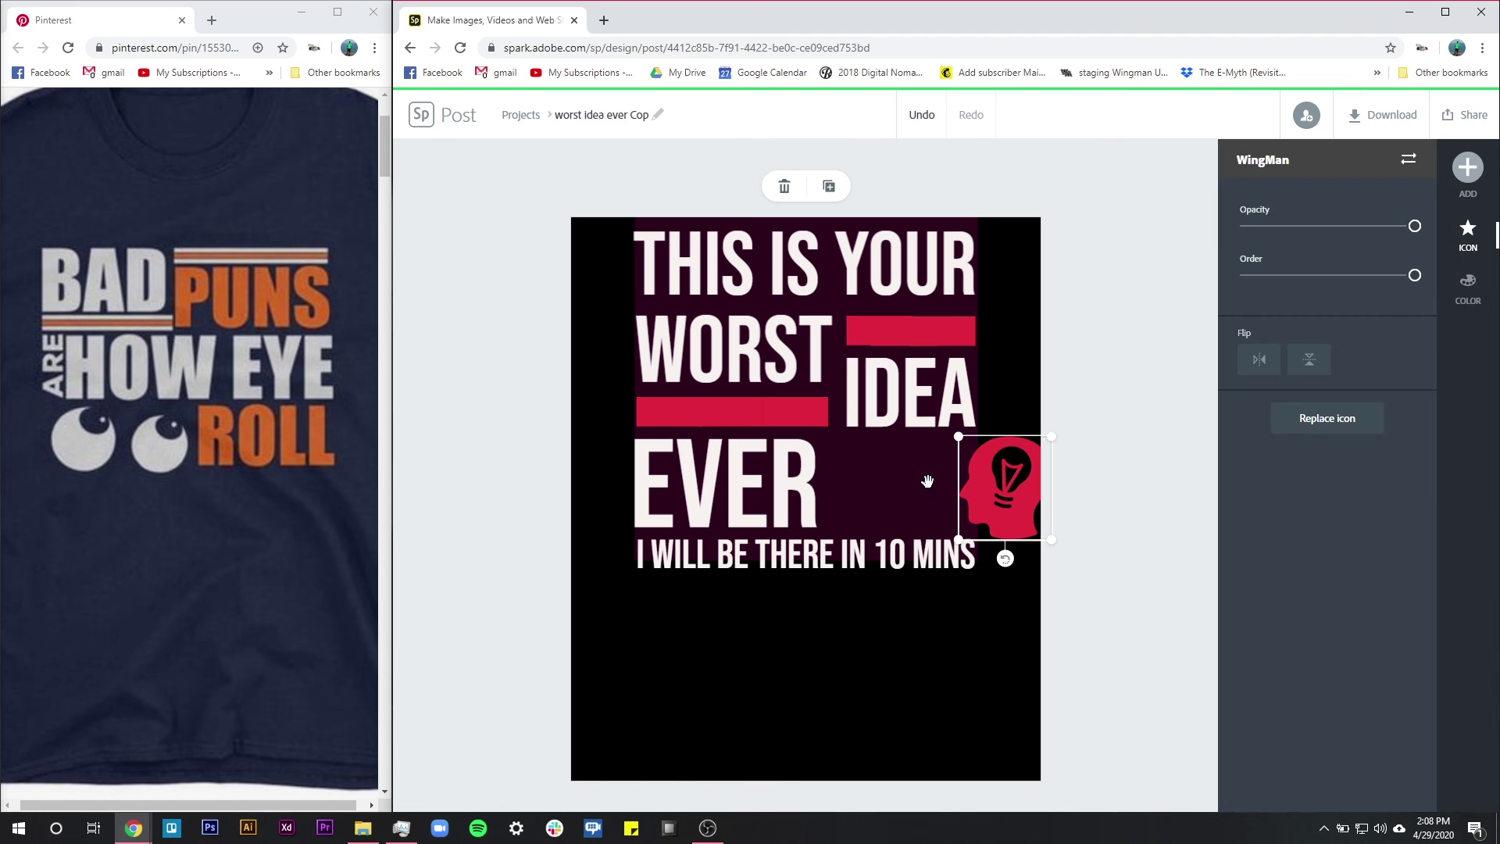
{"action": "left_click_drag", "start_coordinate": [916, 483], "coordinate": [917, 490]}
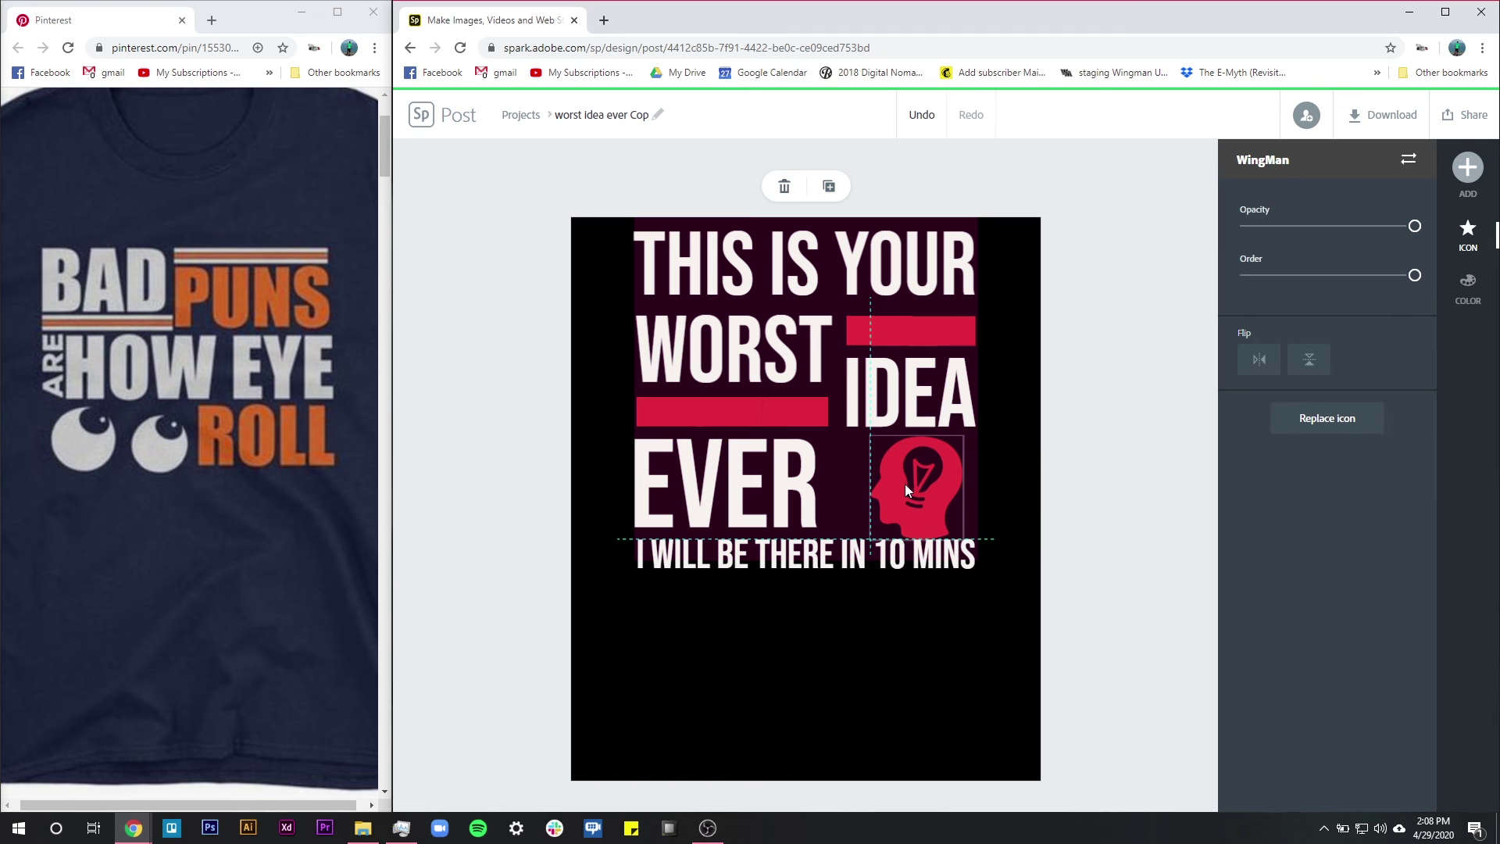
{"action": "left_click_drag", "start_coordinate": [934, 506], "coordinate": [899, 519]}
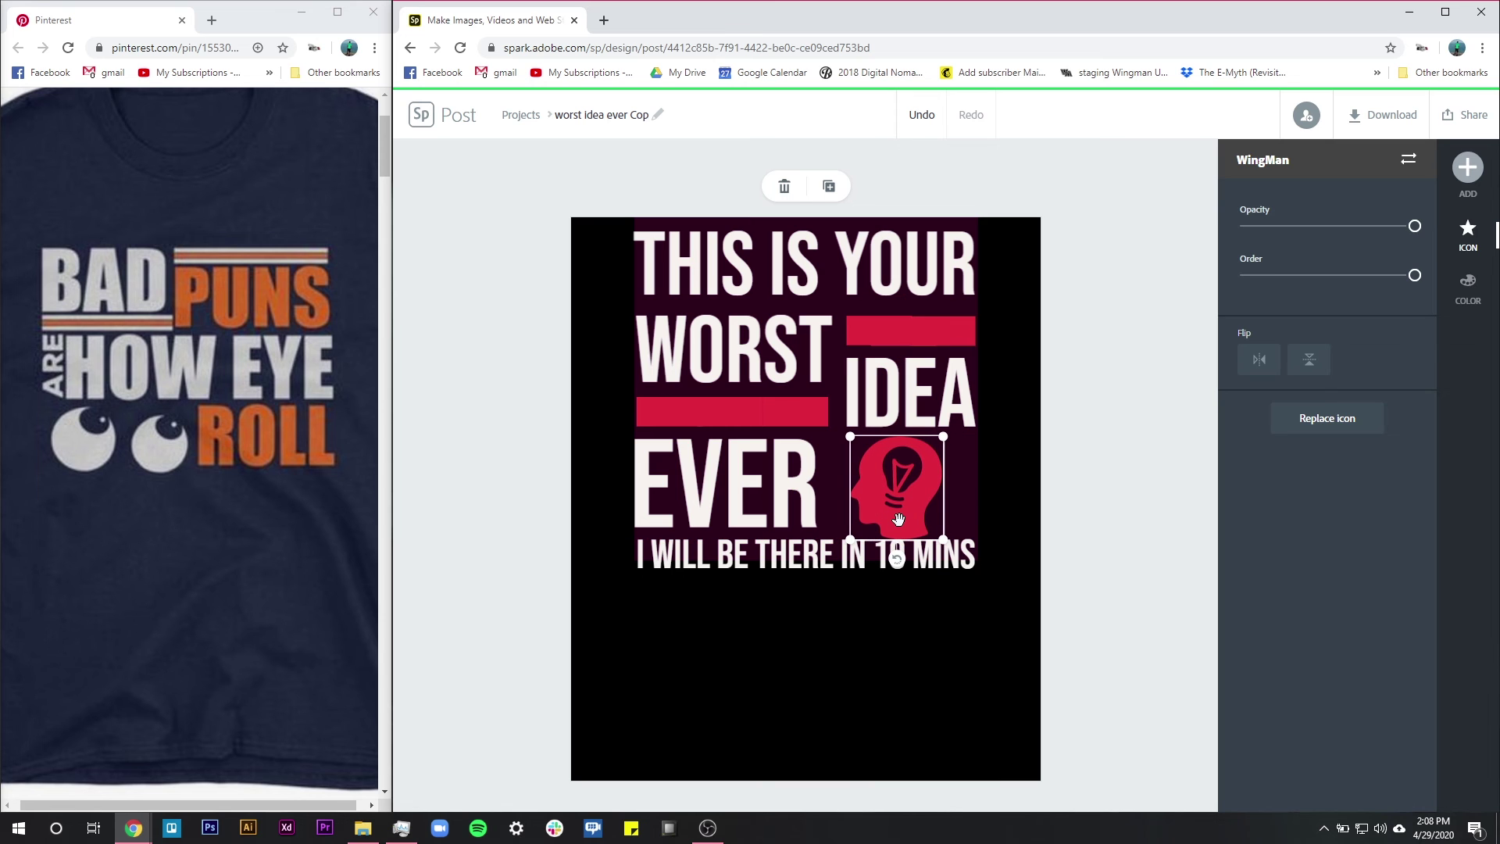
Nudge the 'I WILL BE THERE IN 10 MINS' line down two steps and lower EVER slightly.
{"action": "left_click", "coordinate": [790, 566]}
{"action": "key", "text": "Down"}
{"action": "key", "text": "Down"}
{"action": "key", "text": "Down"}
{"action": "key", "text": "Down"}
{"action": "key", "text": "Down"}
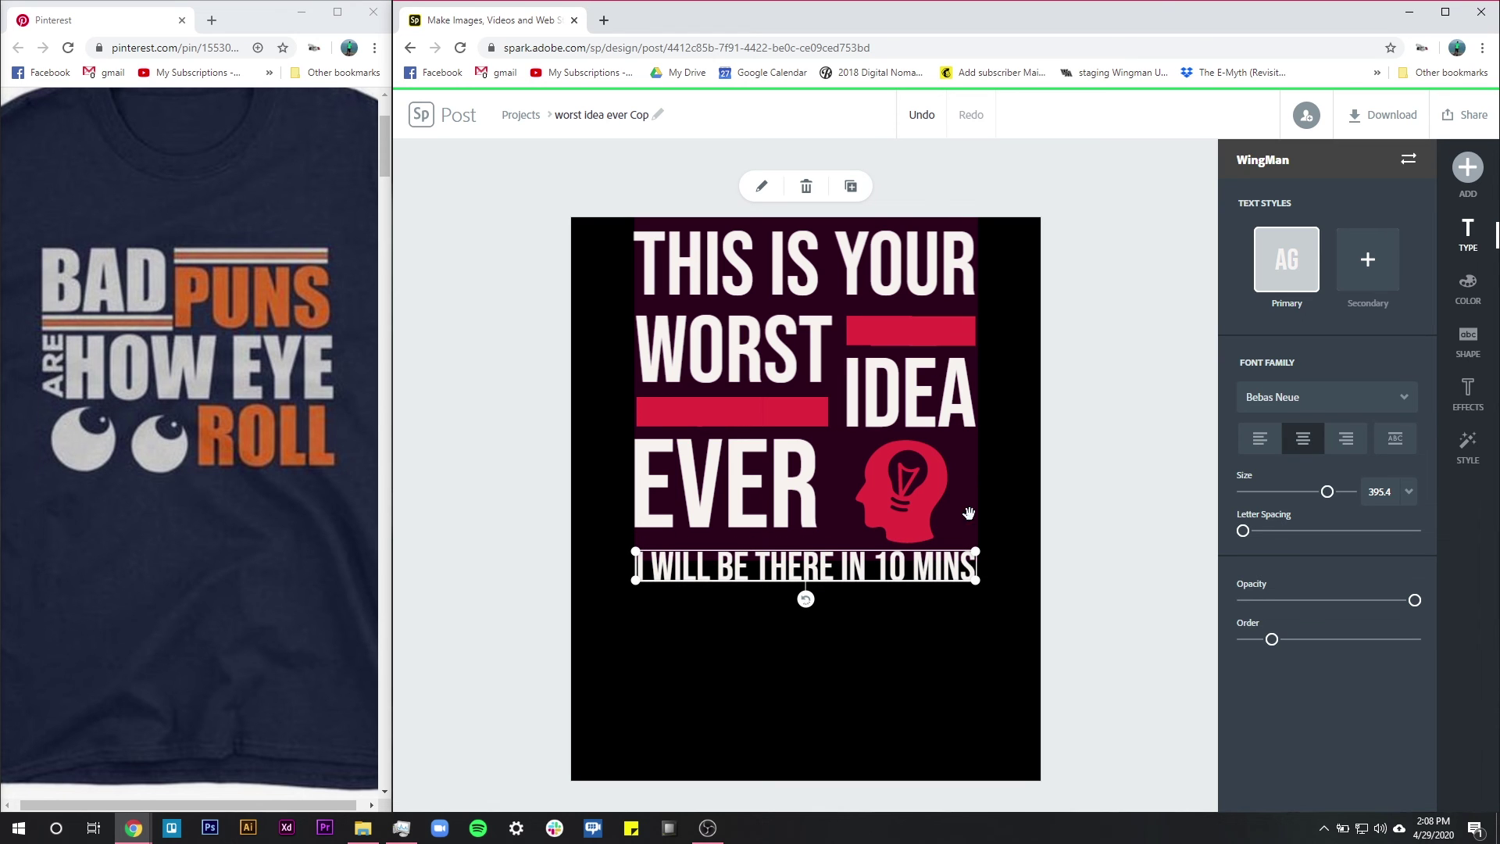
{"action": "key", "text": "Down"}
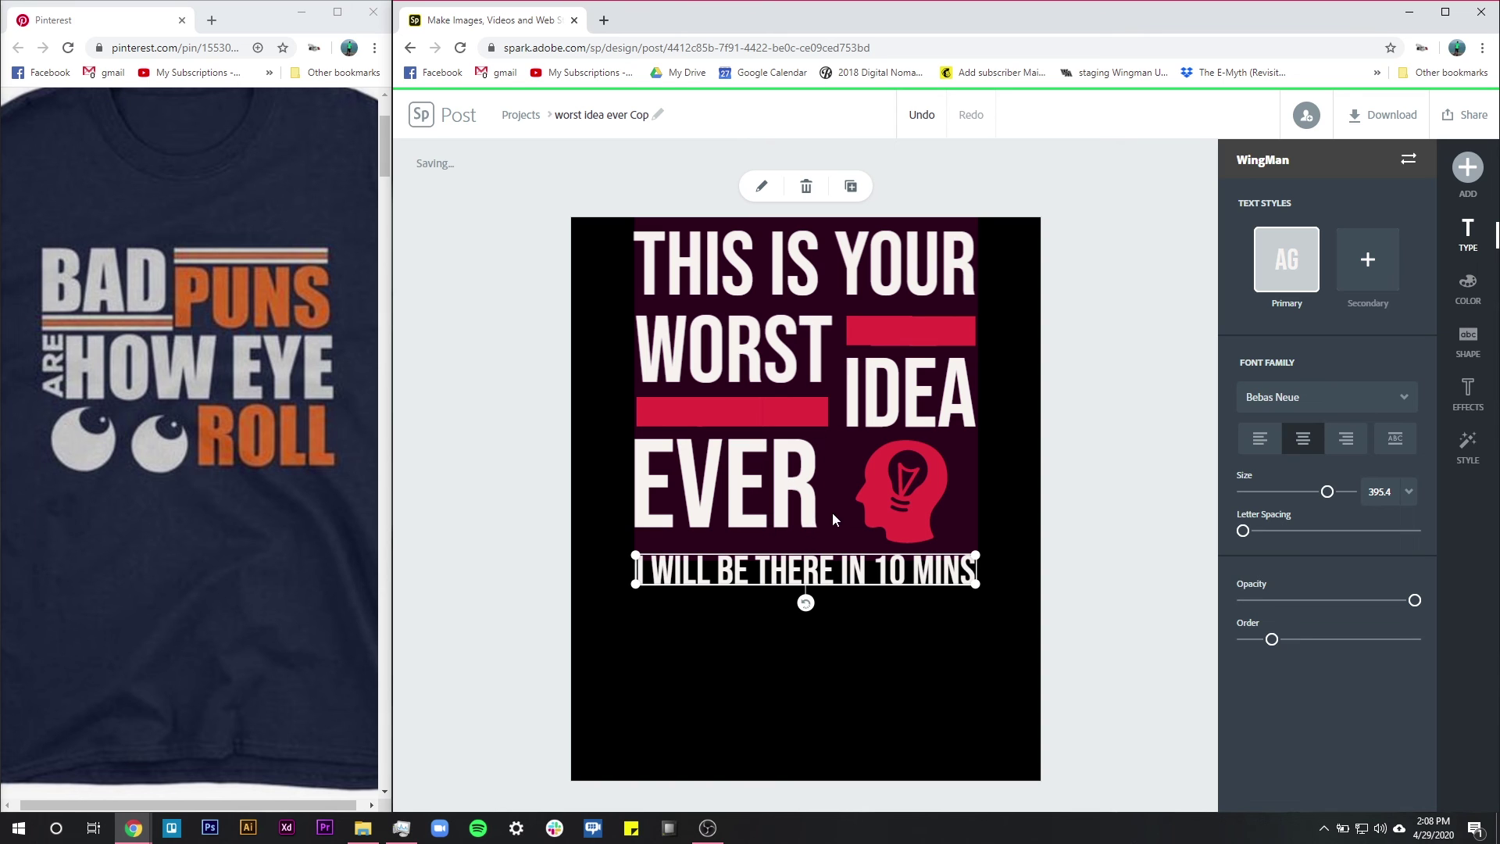
{"action": "left_click", "coordinate": [712, 539]}
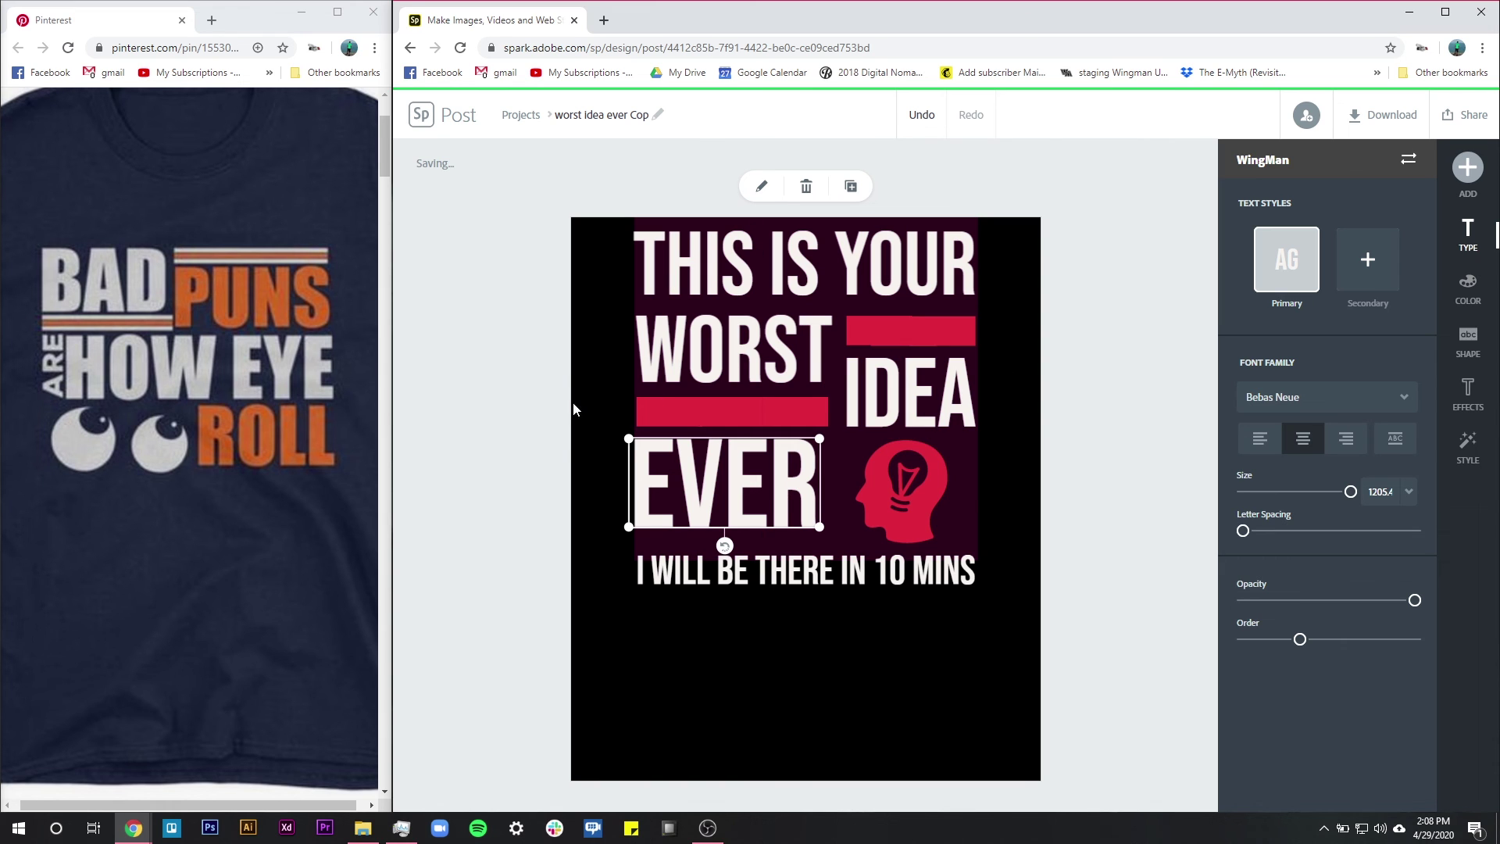
{"action": "left_click_drag", "start_coordinate": [628, 481], "coordinate": [625, 485]}
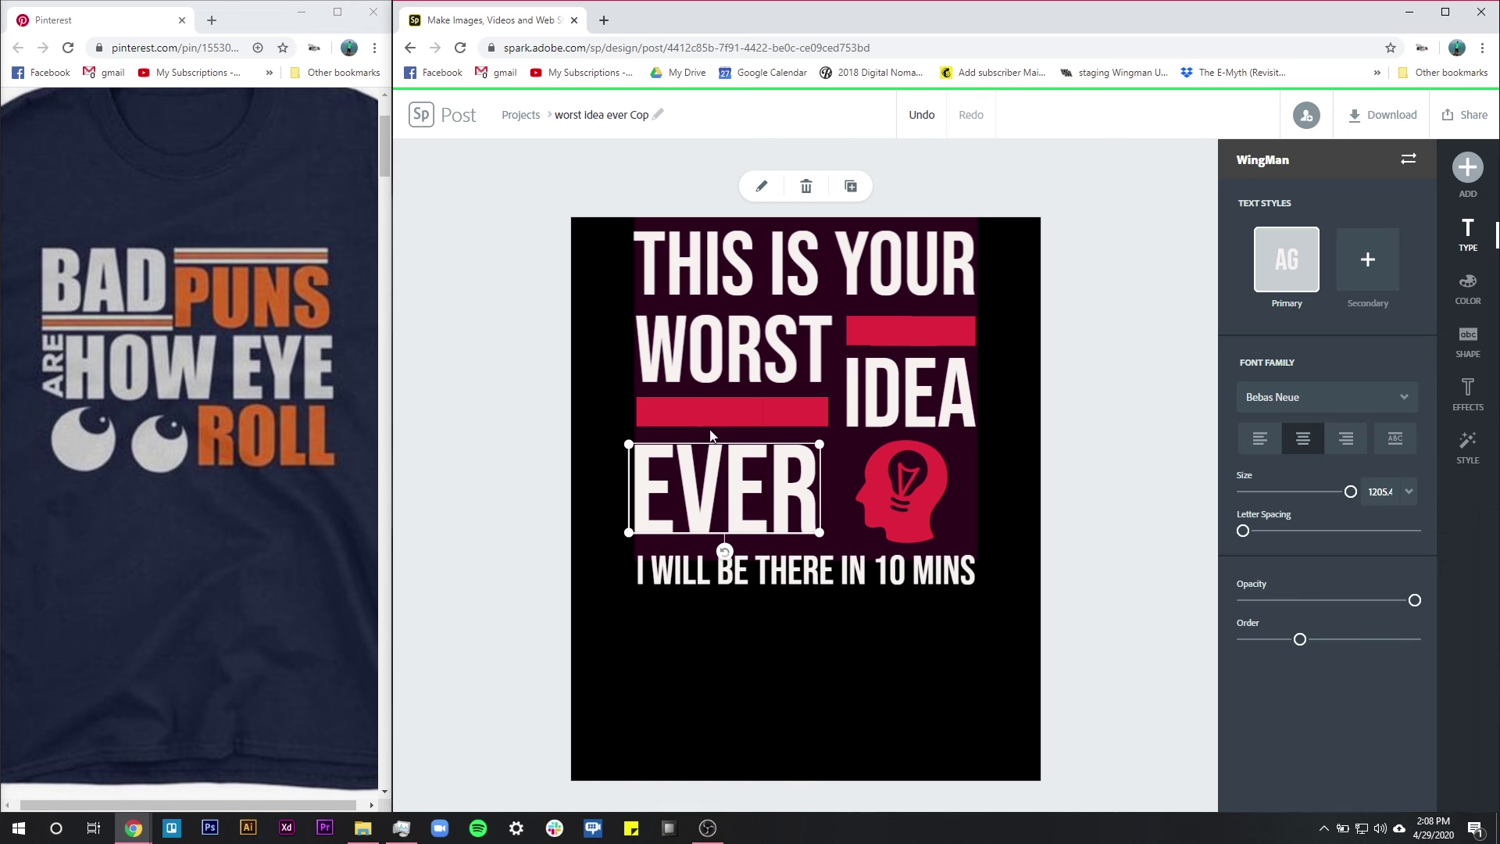
{"action": "left_click", "coordinate": [1000, 550]}
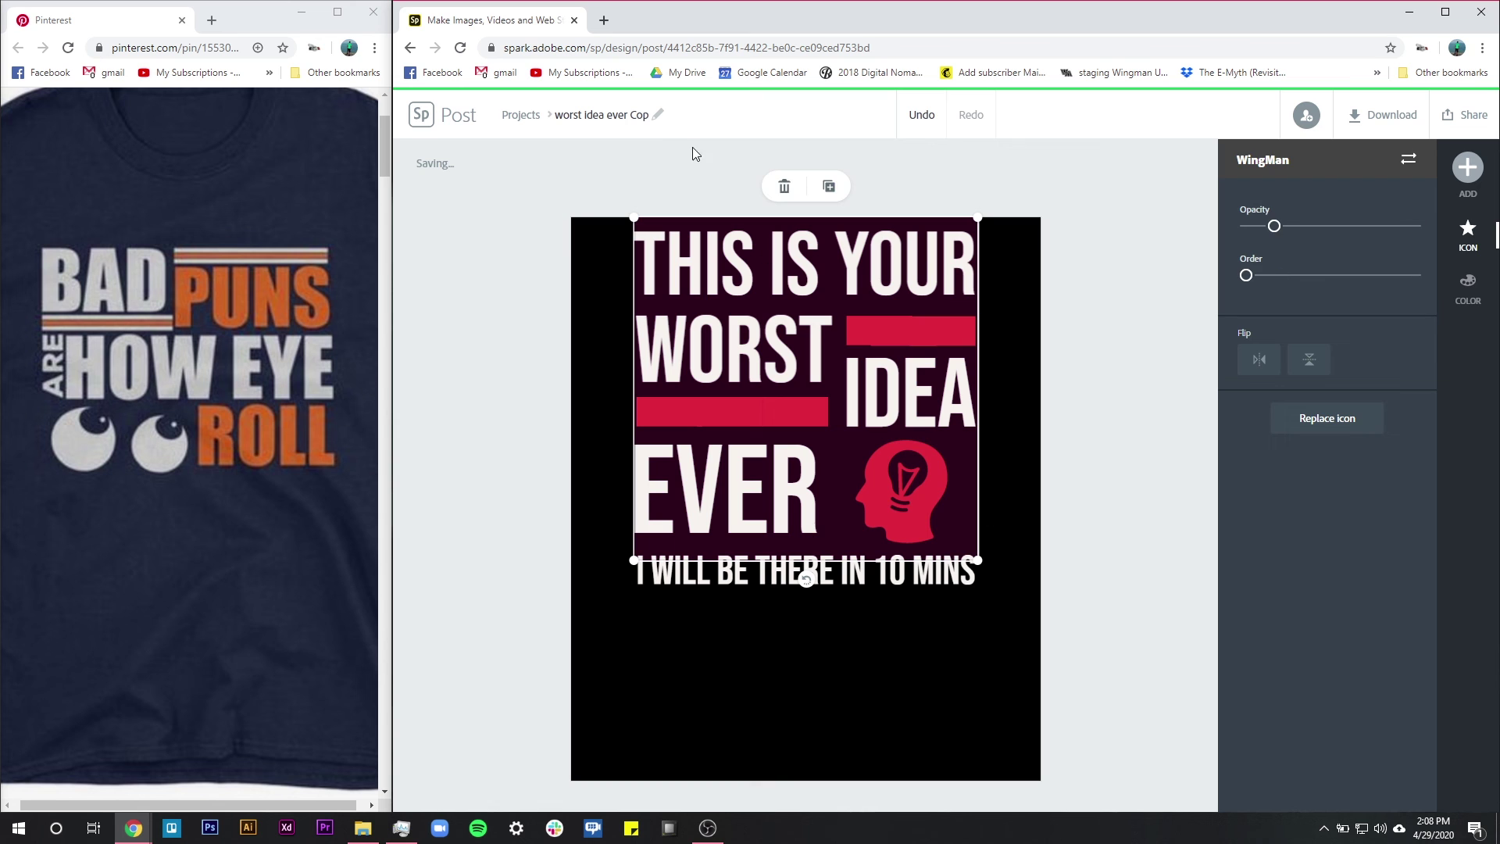
Delete the maroon background block behind the headline, leaving plain black.
{"action": "left_click", "coordinate": [784, 186]}
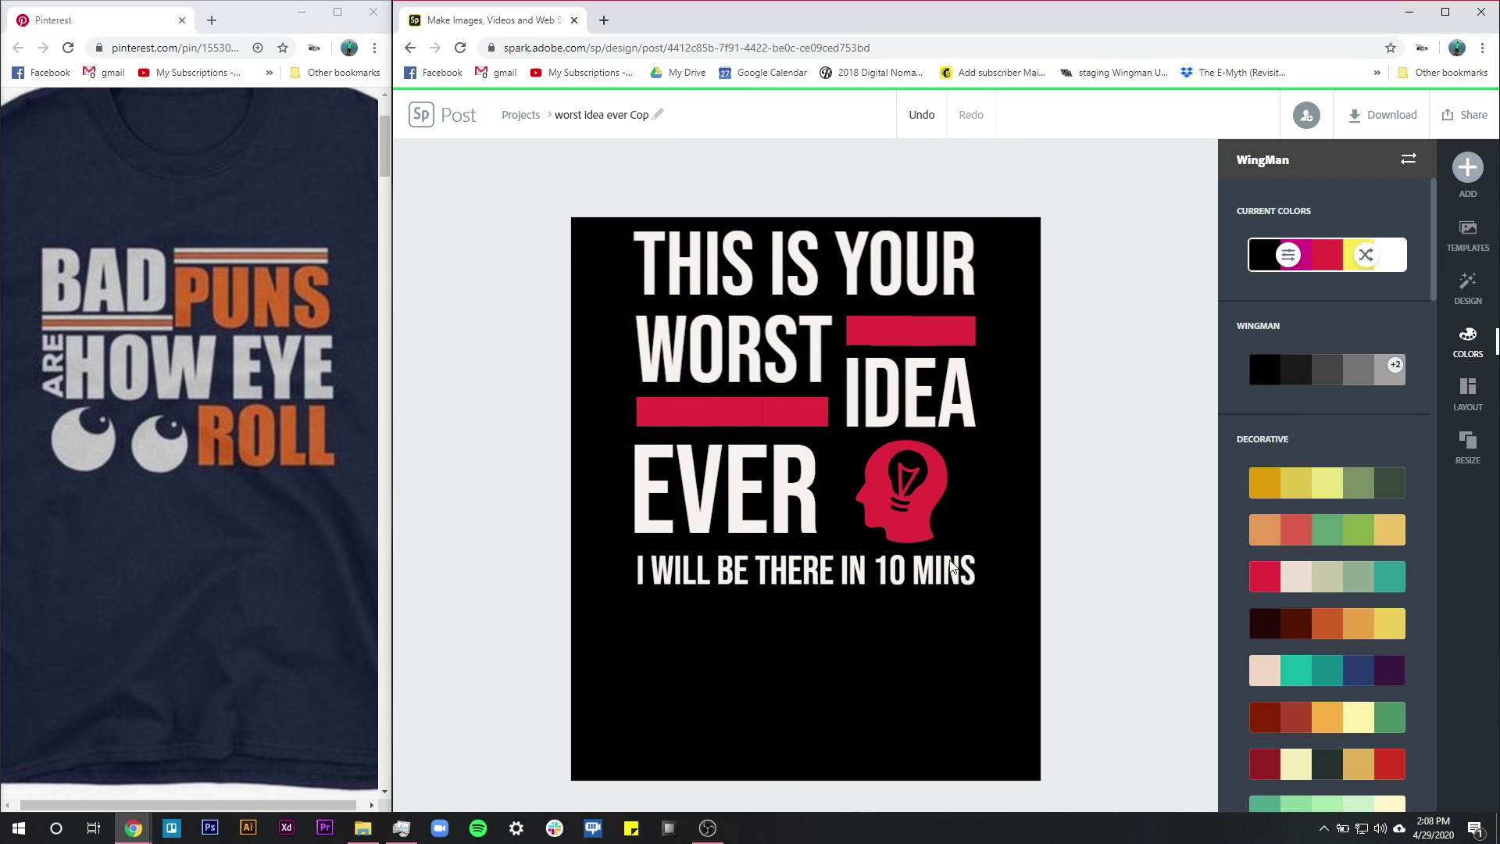